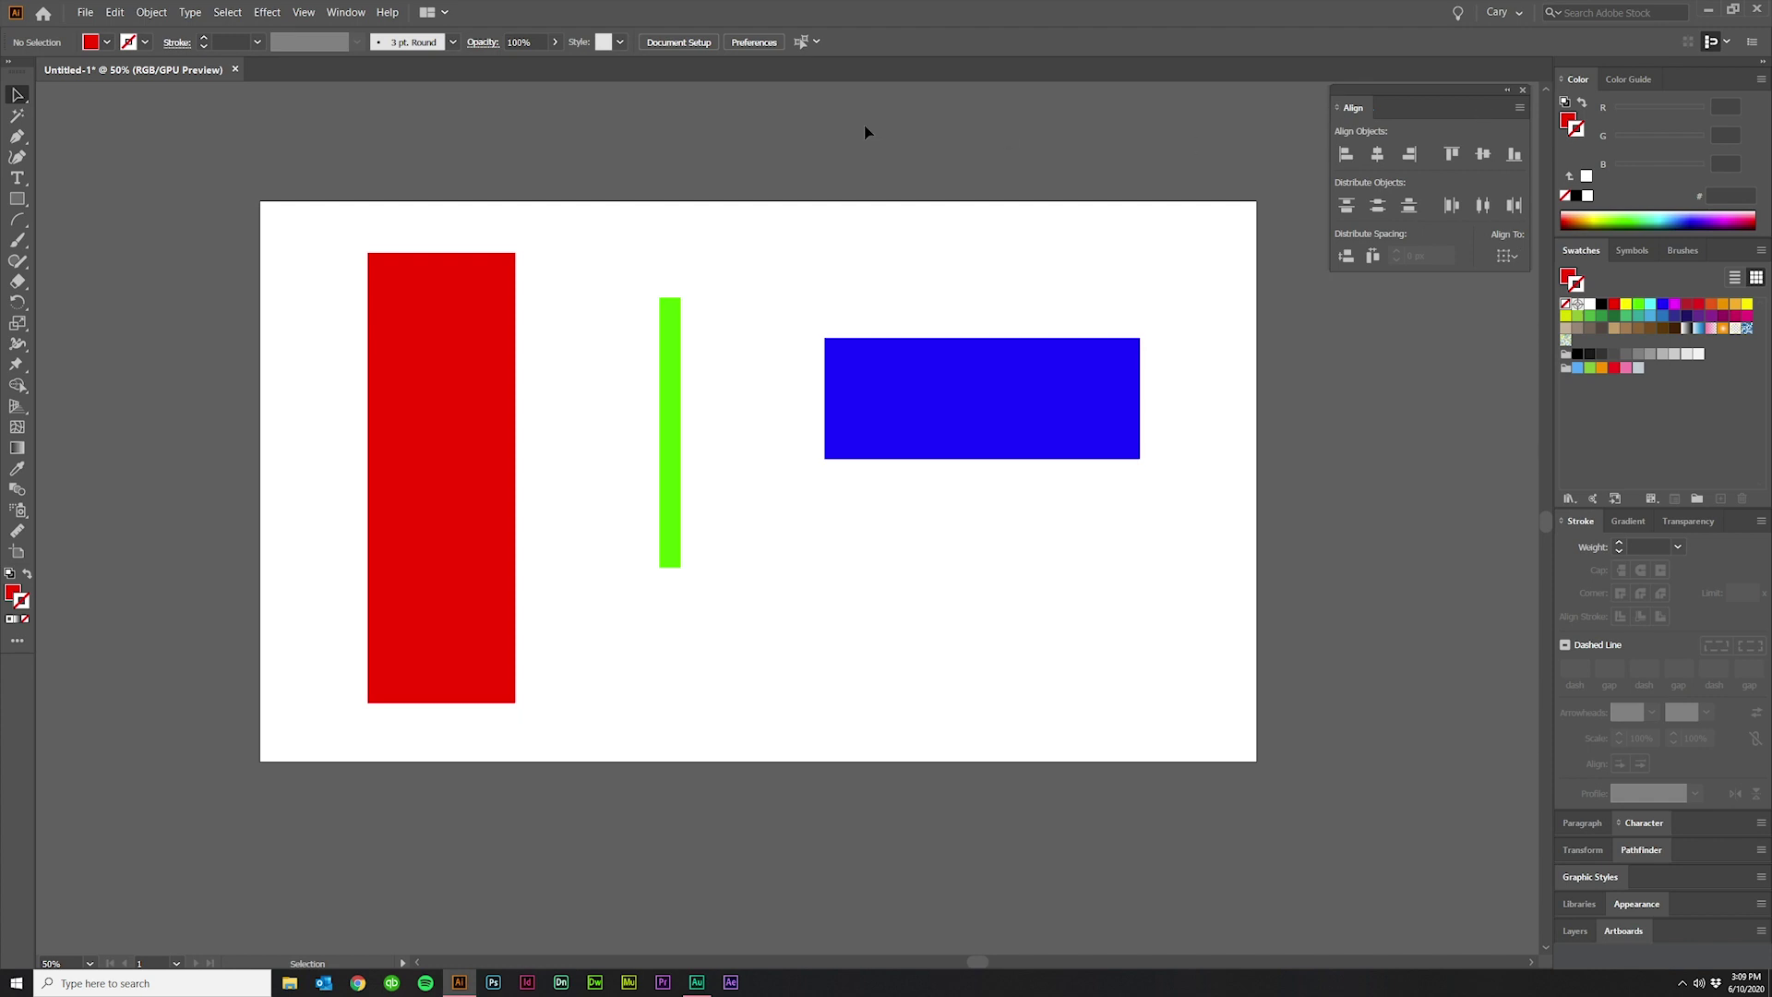
# Show the Align panel with distribute spacing options visible and alignment relative to the selection.
pyautogui.click(346, 13)
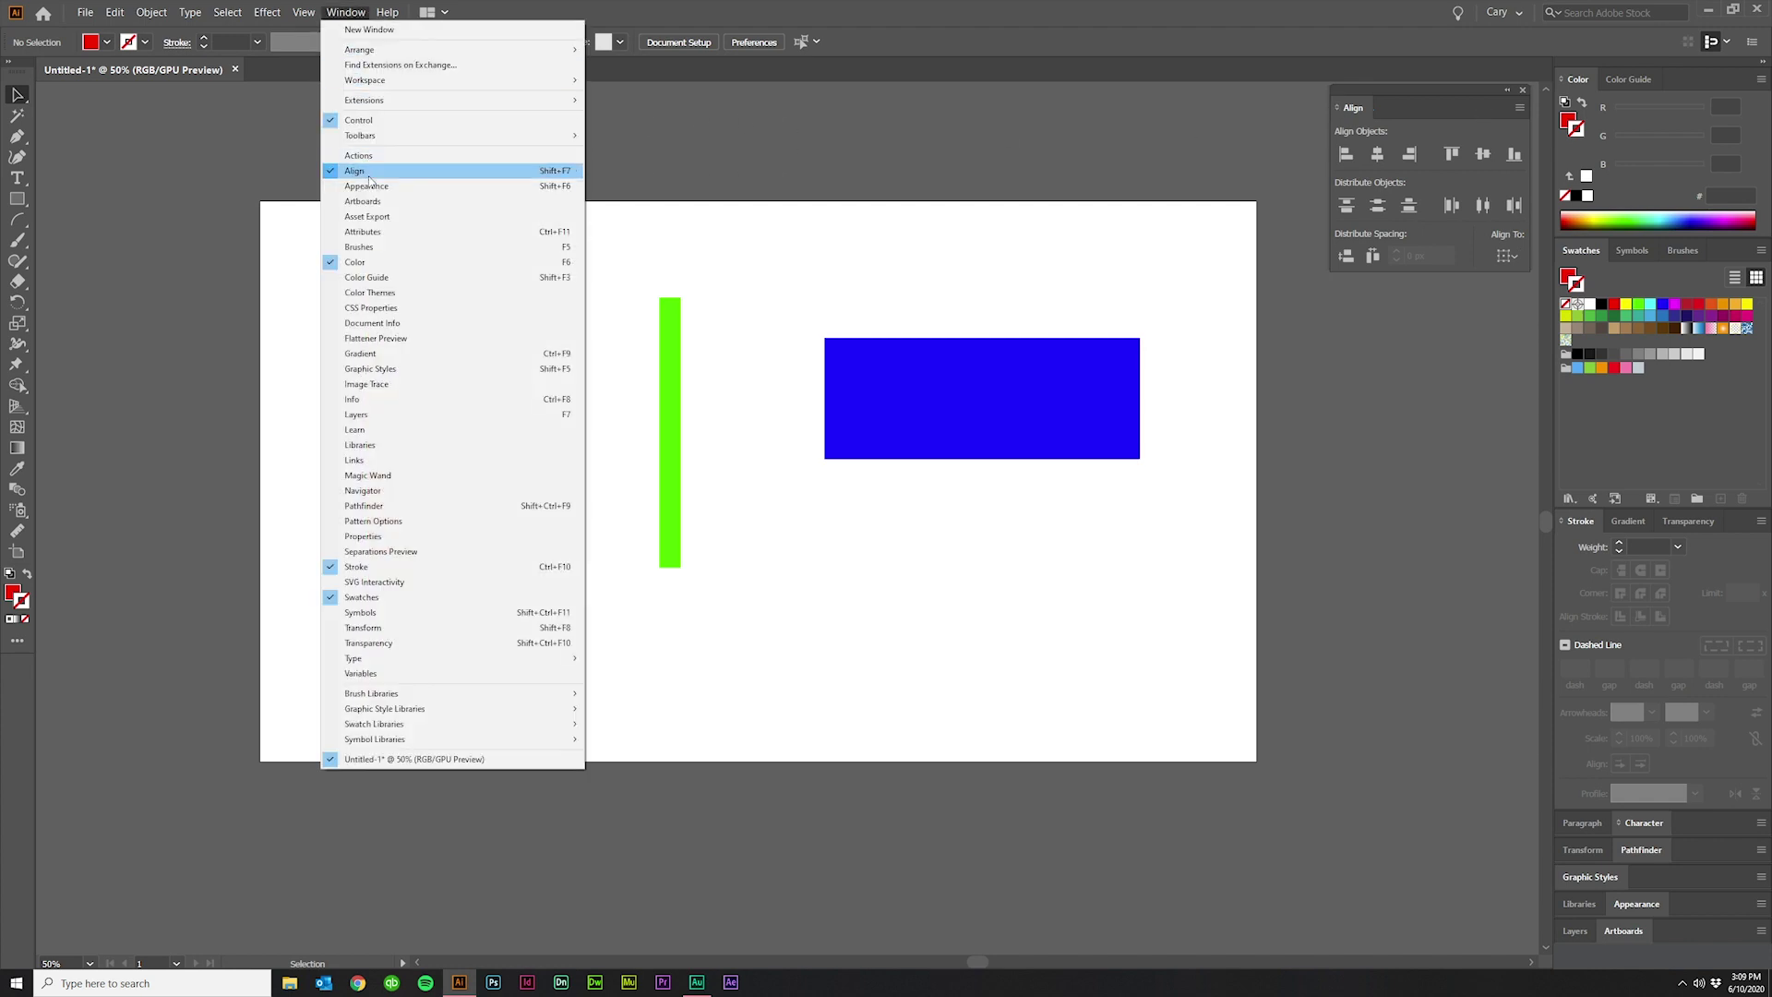
pyautogui.click(561, 166)
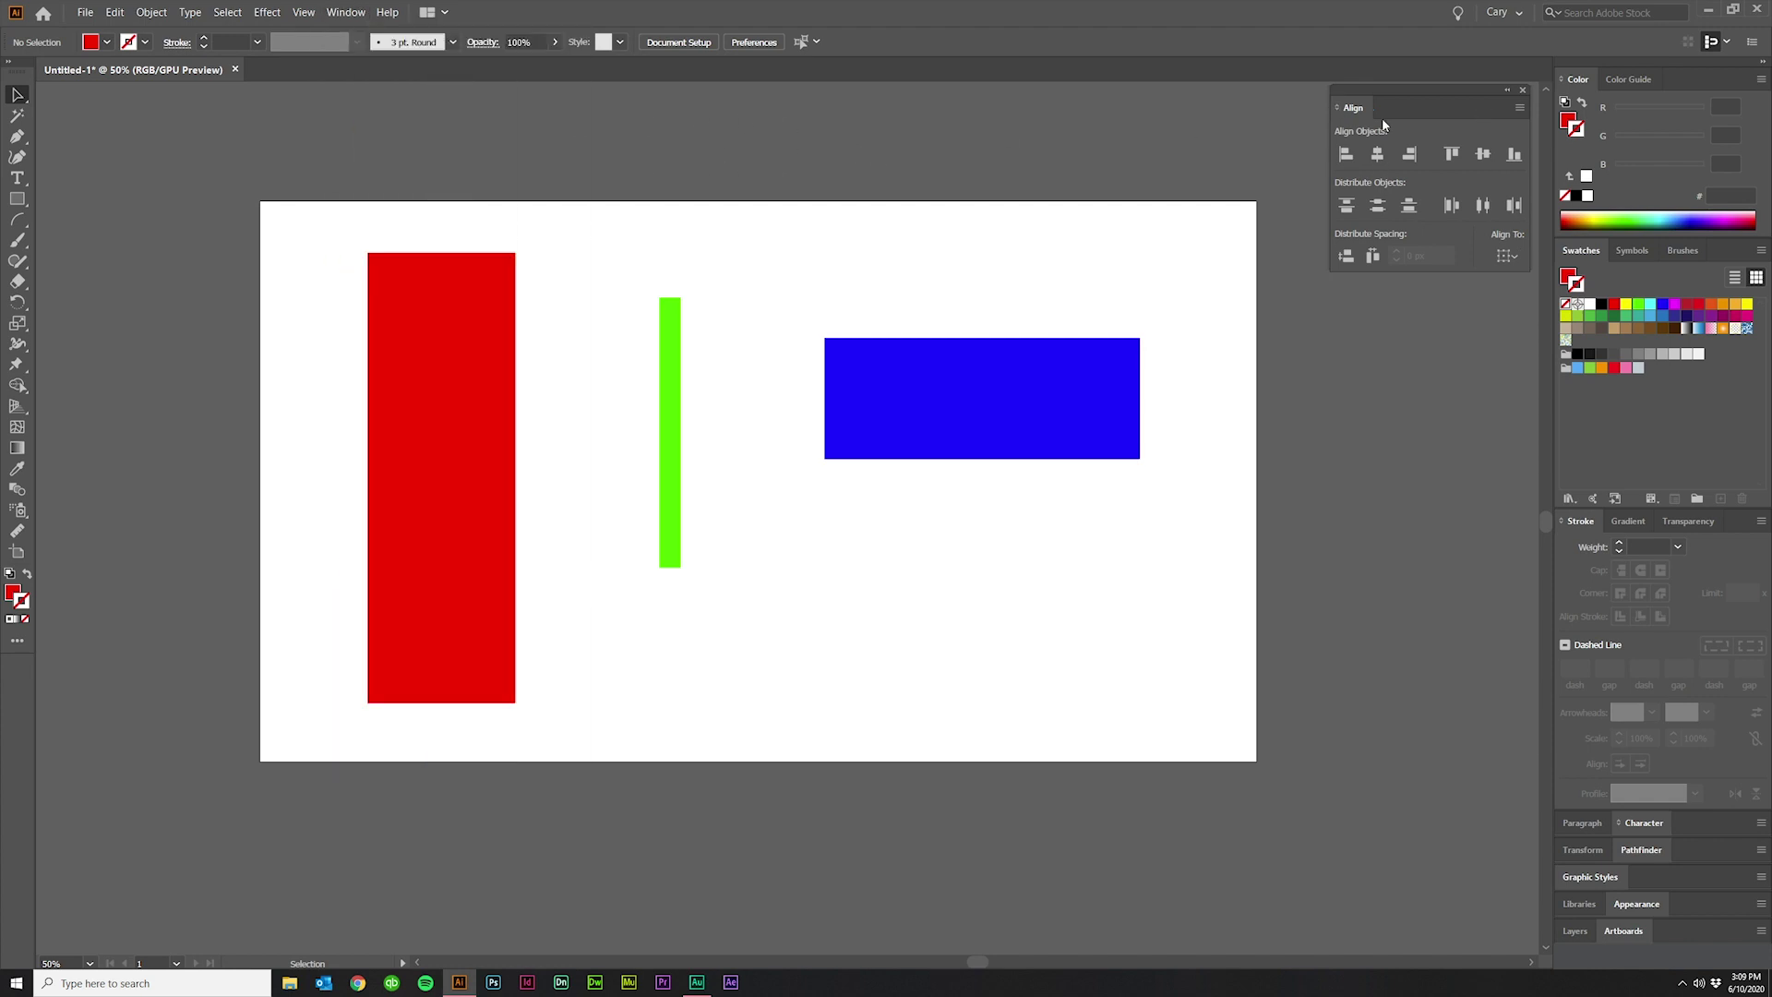
pyautogui.click(1520, 108)
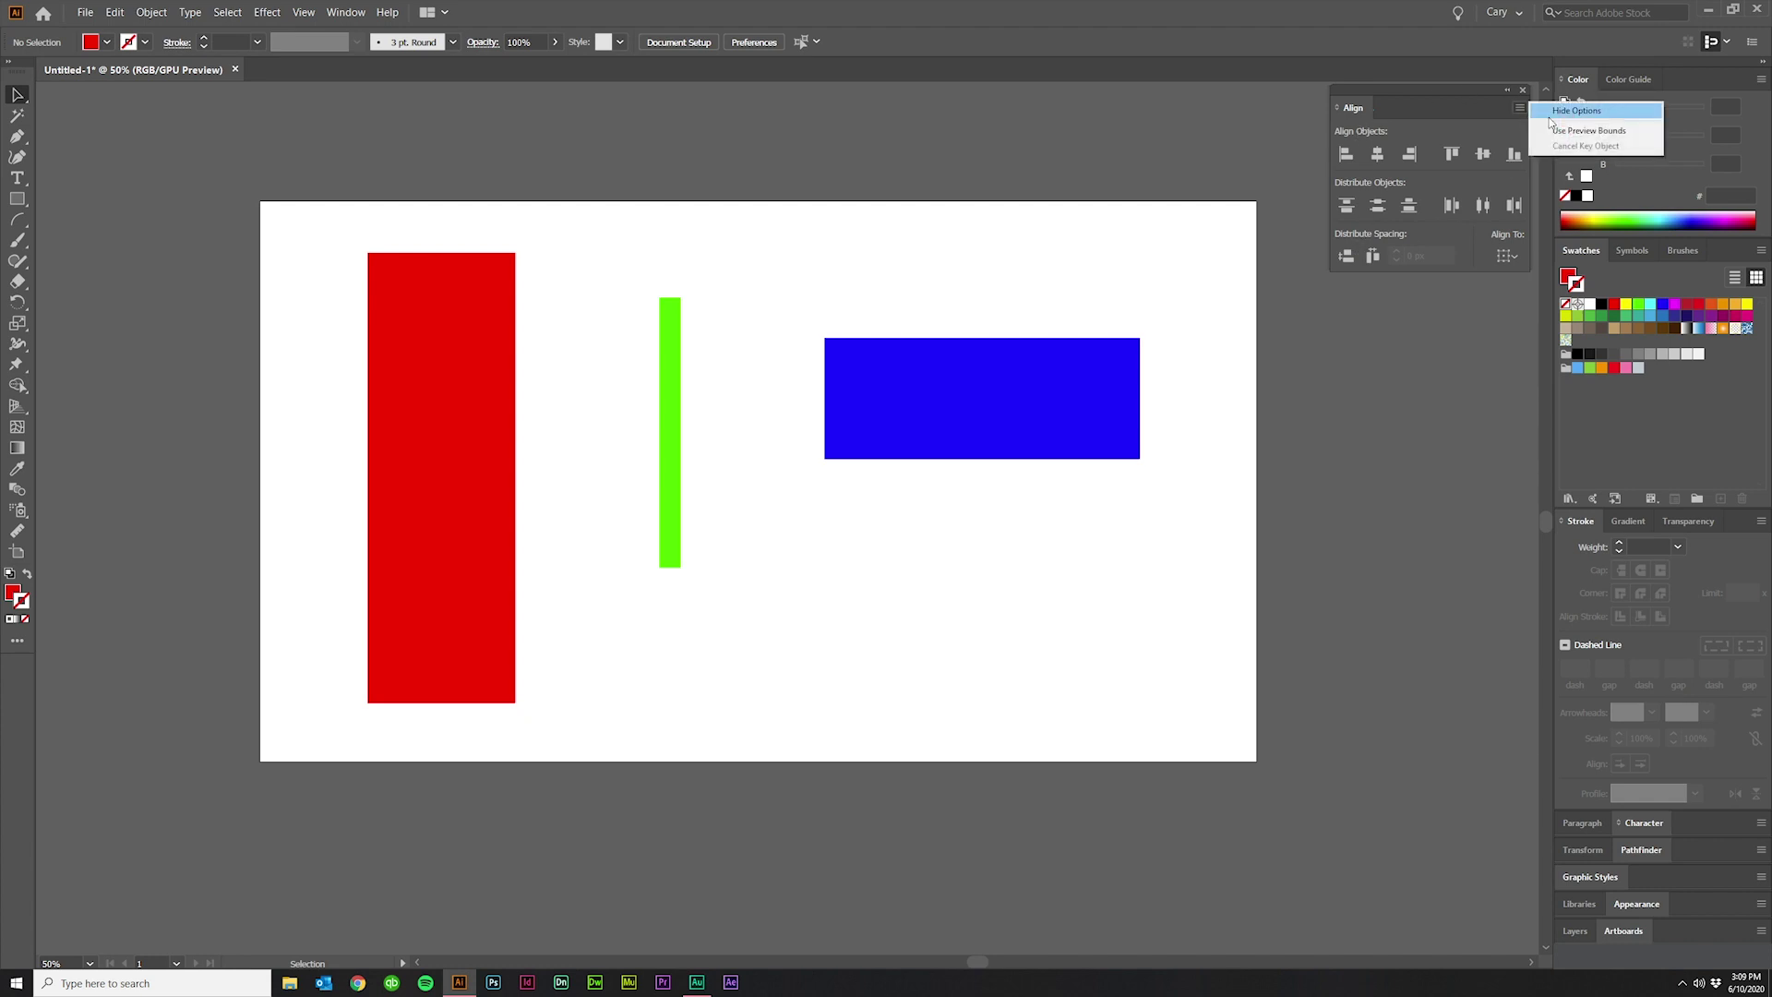
pyautogui.click(1611, 112)
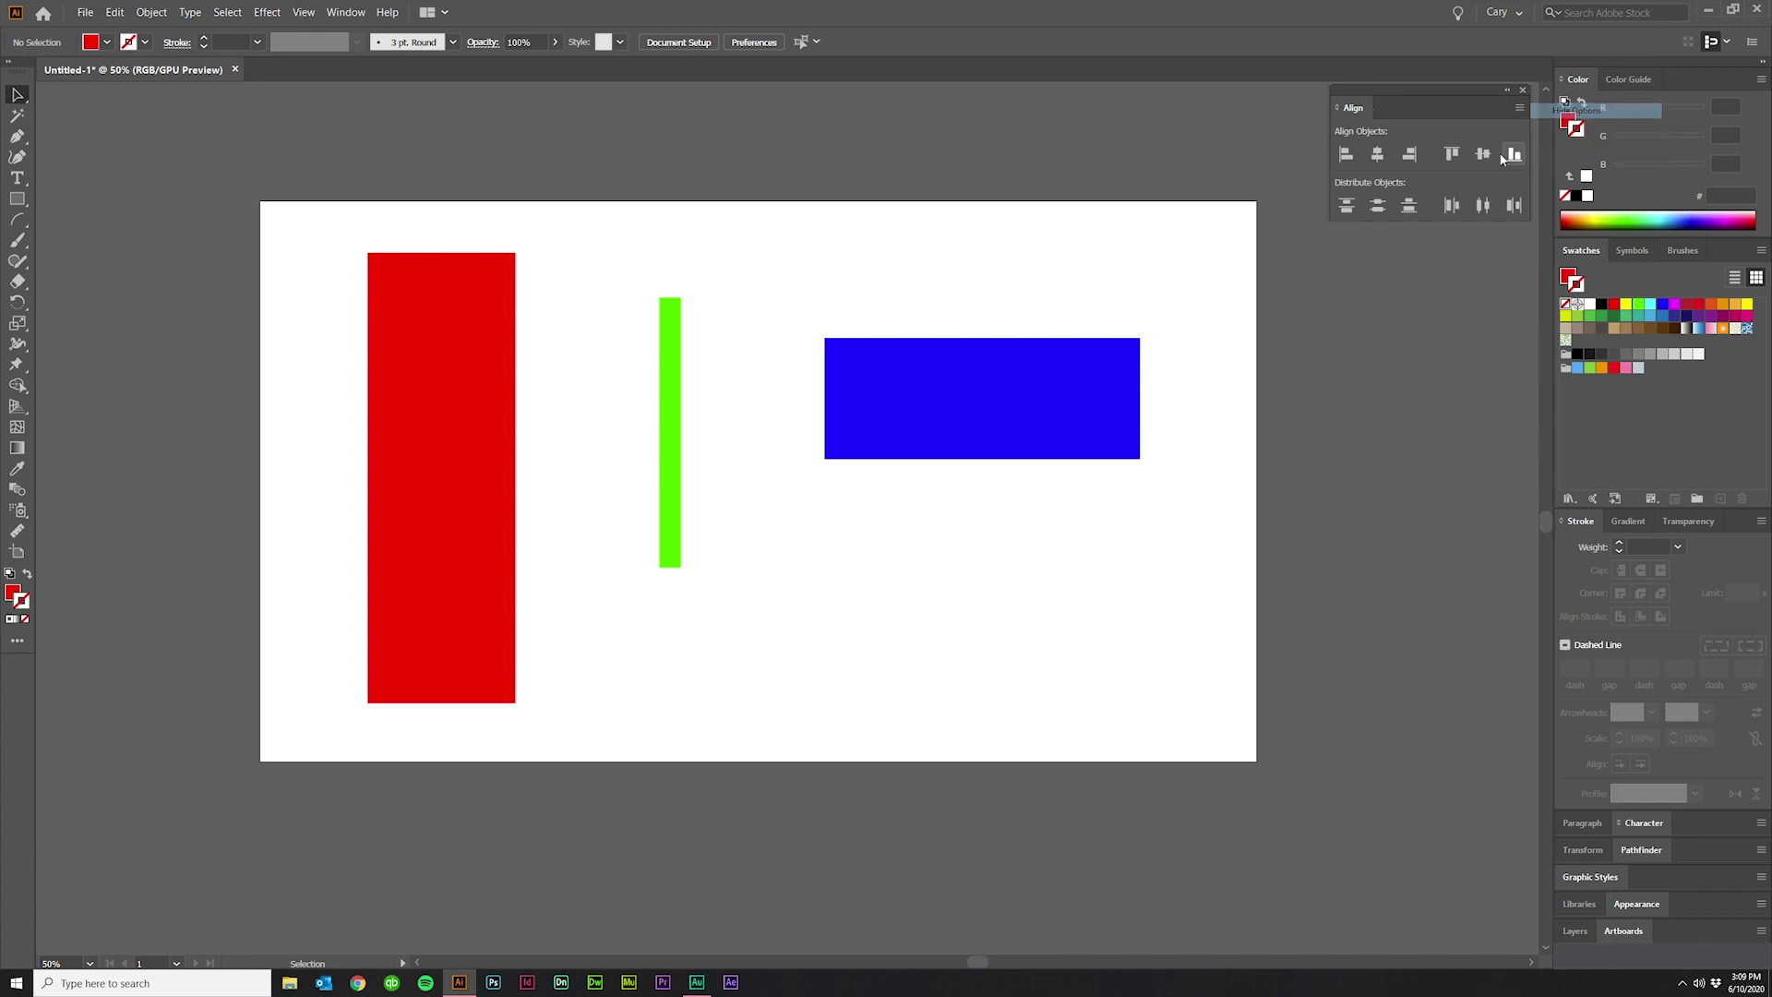
pyautogui.click(1521, 109)
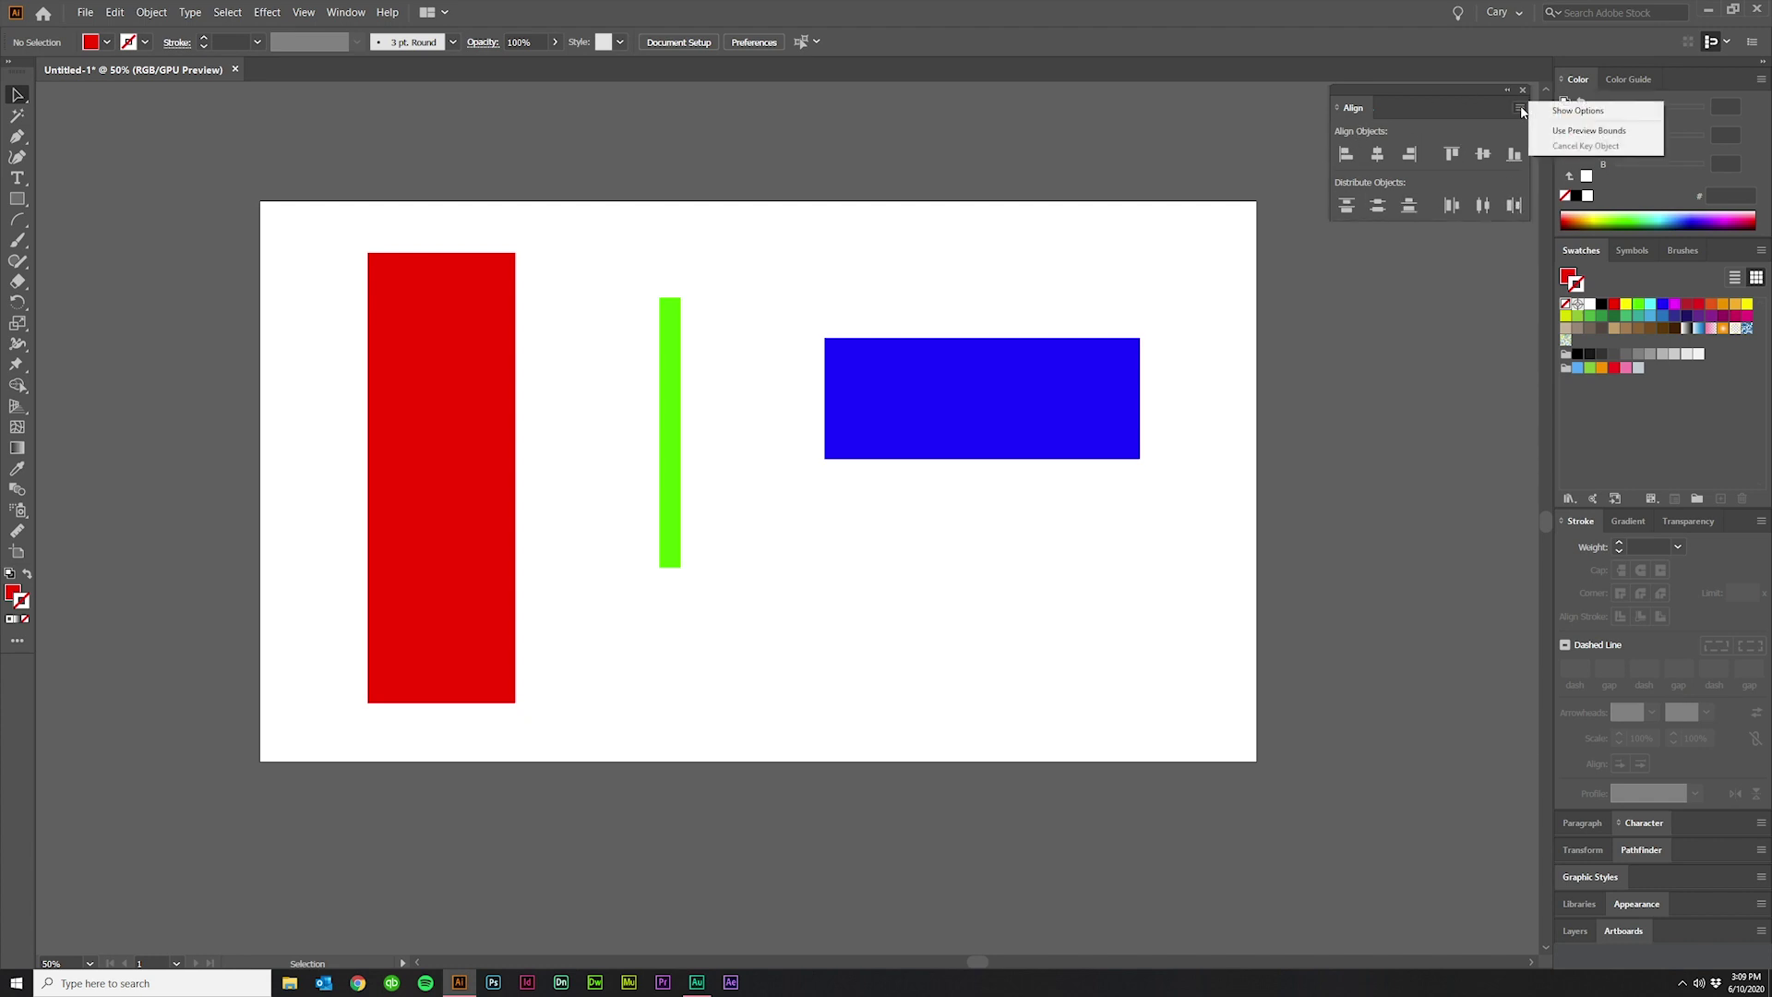
pyautogui.click(1573, 113)
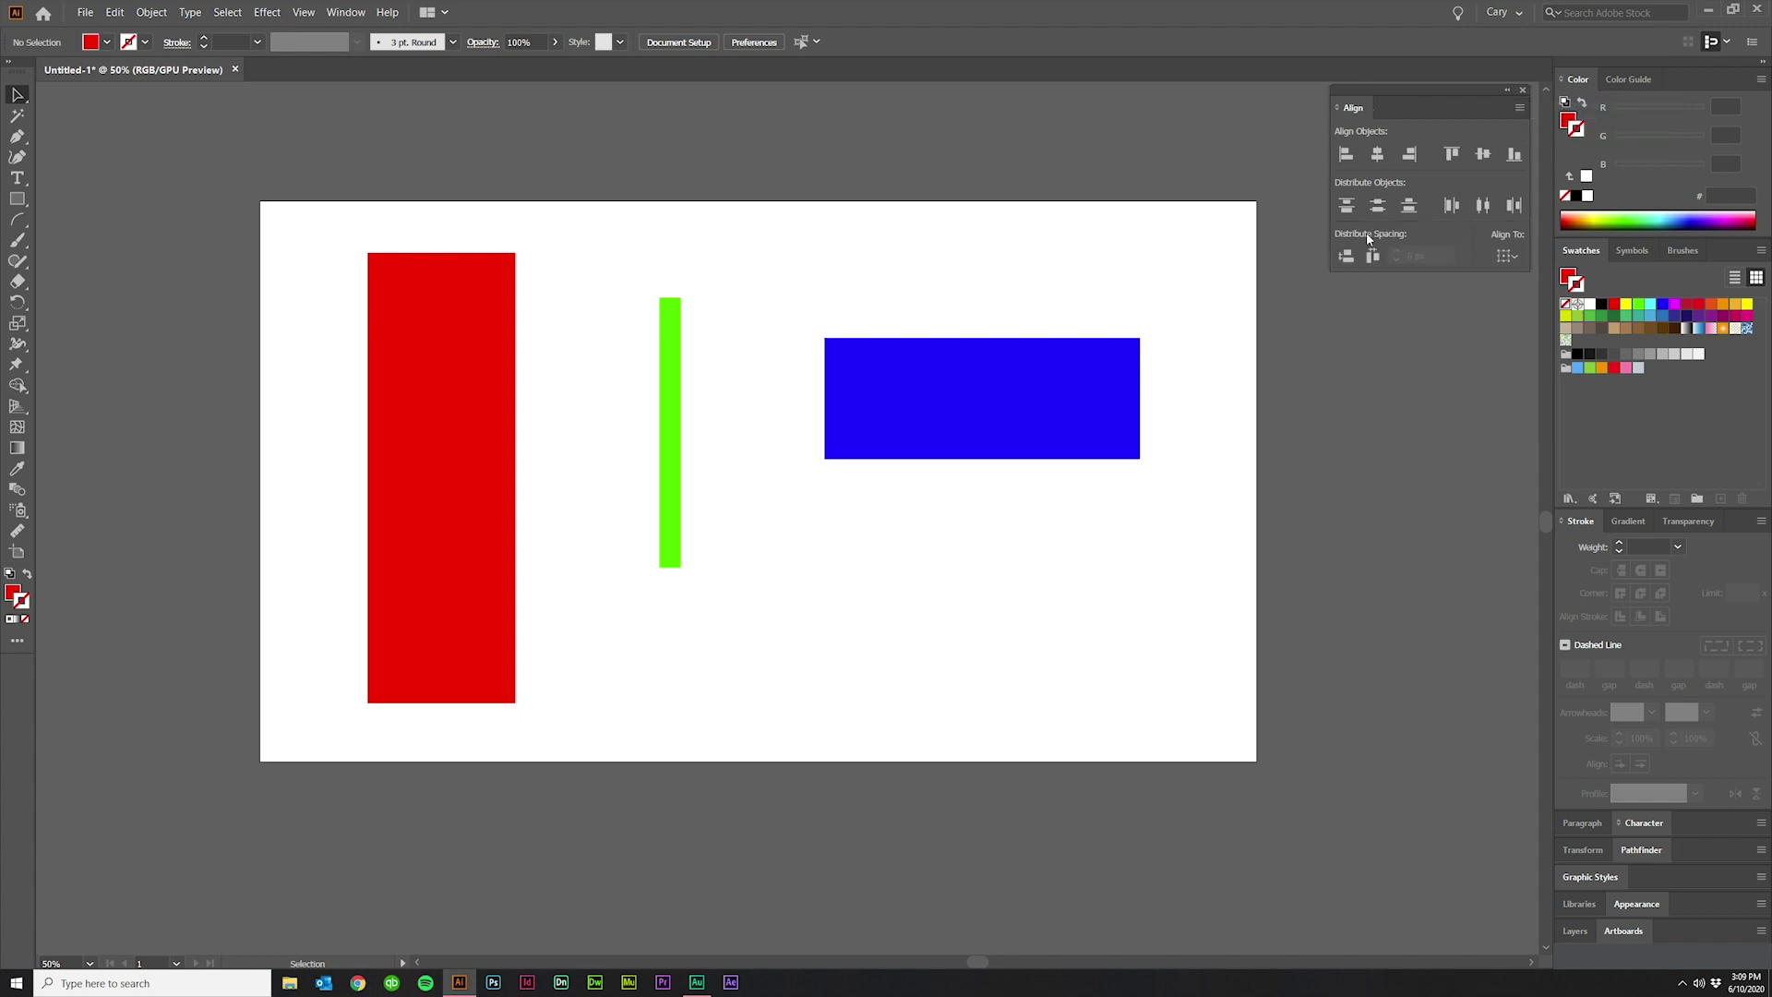
pyautogui.click(1514, 257)
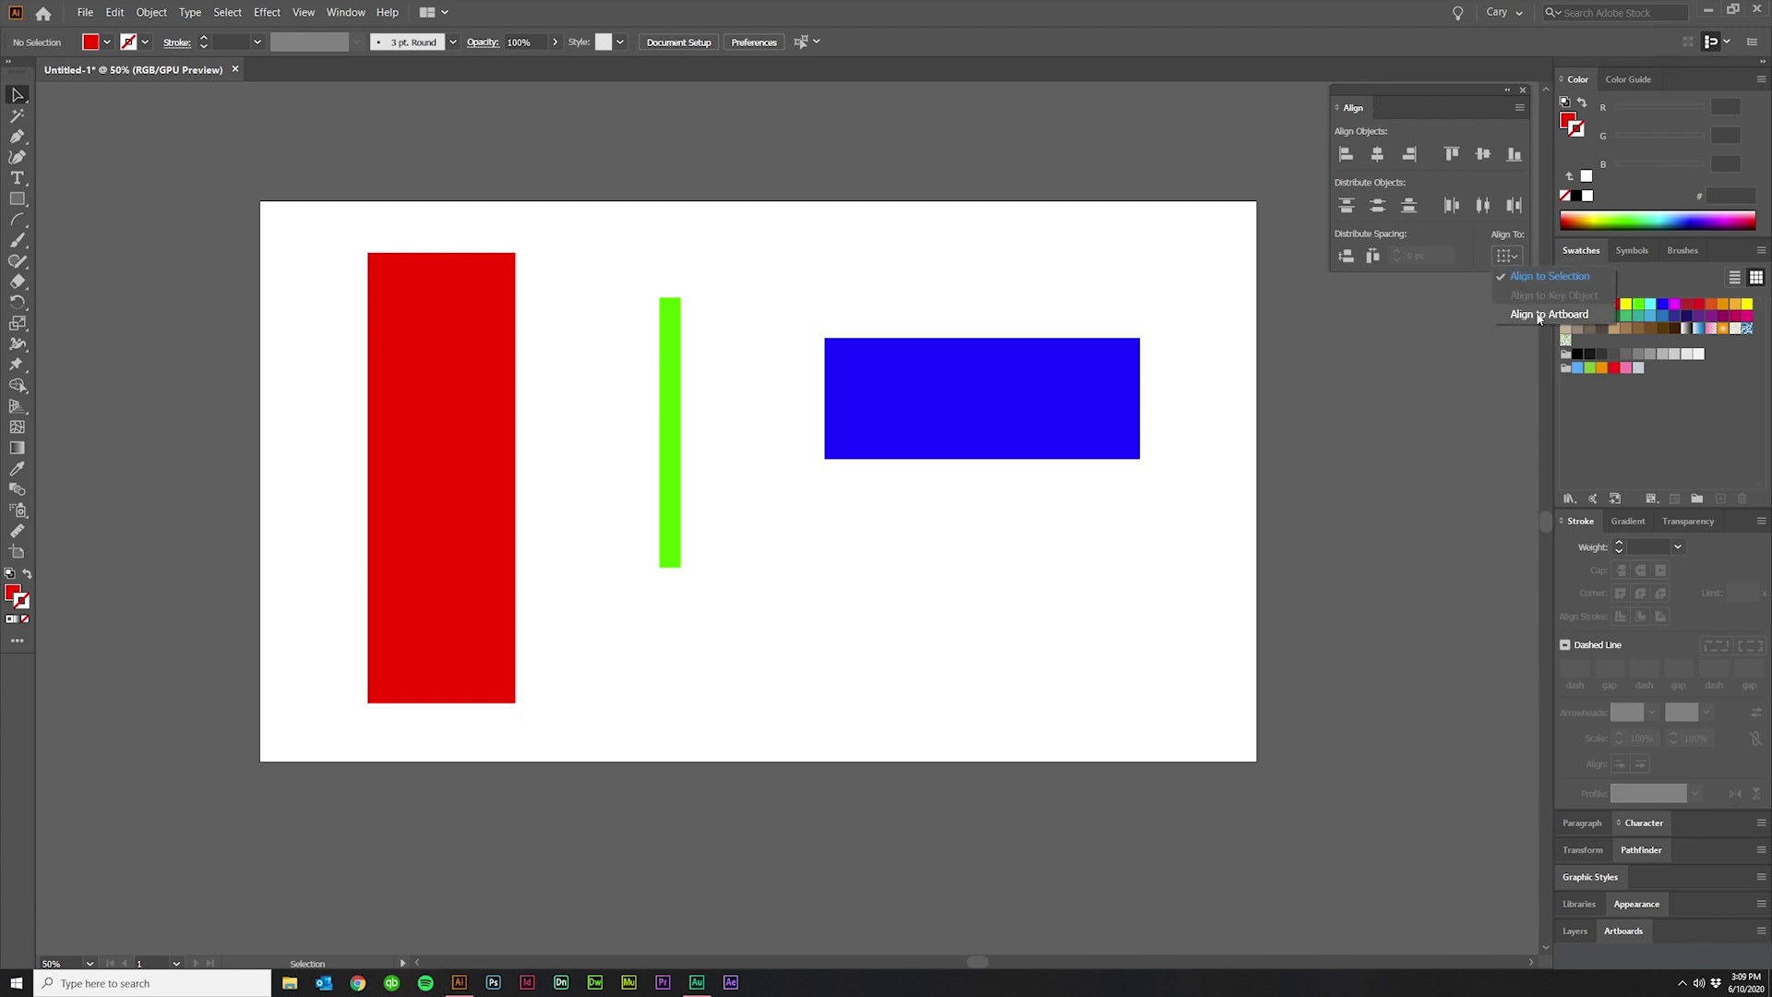
pyautogui.click(1534, 277)
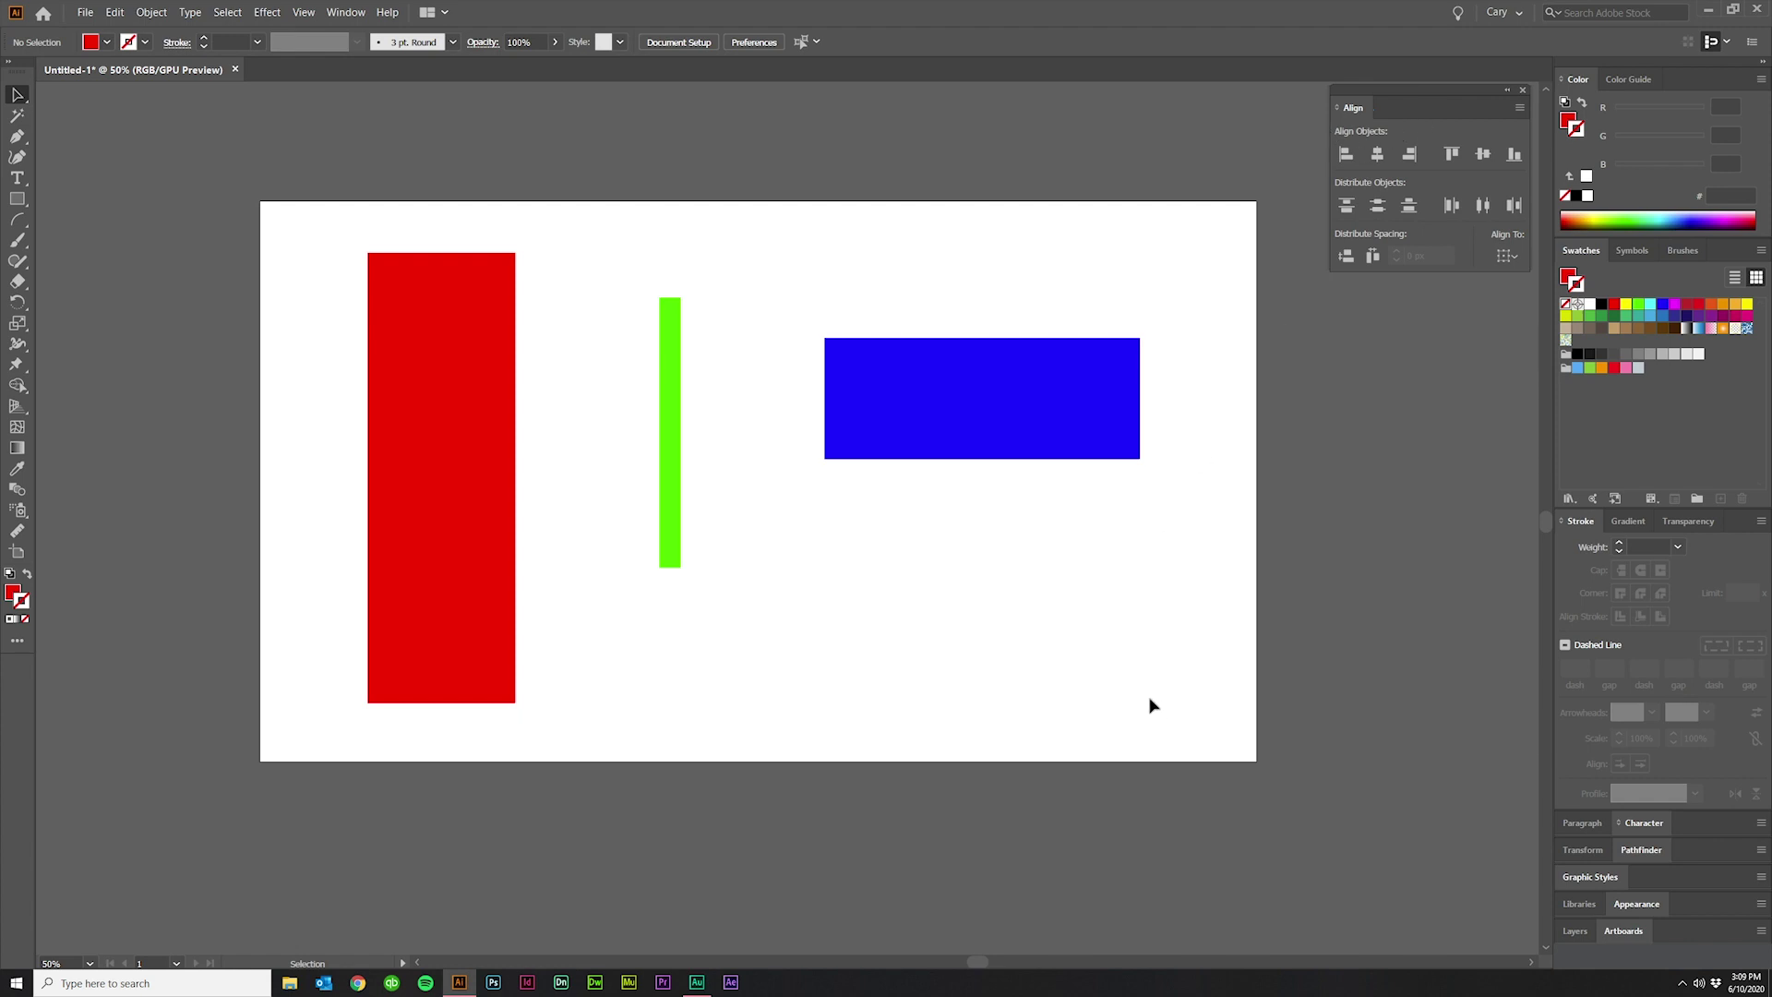
# Select all three rectangles and try left, horizontal-centre and right alignment, undoing each.
pyautogui.moveTo(1119, 717); pyautogui.dragTo(391, 186)
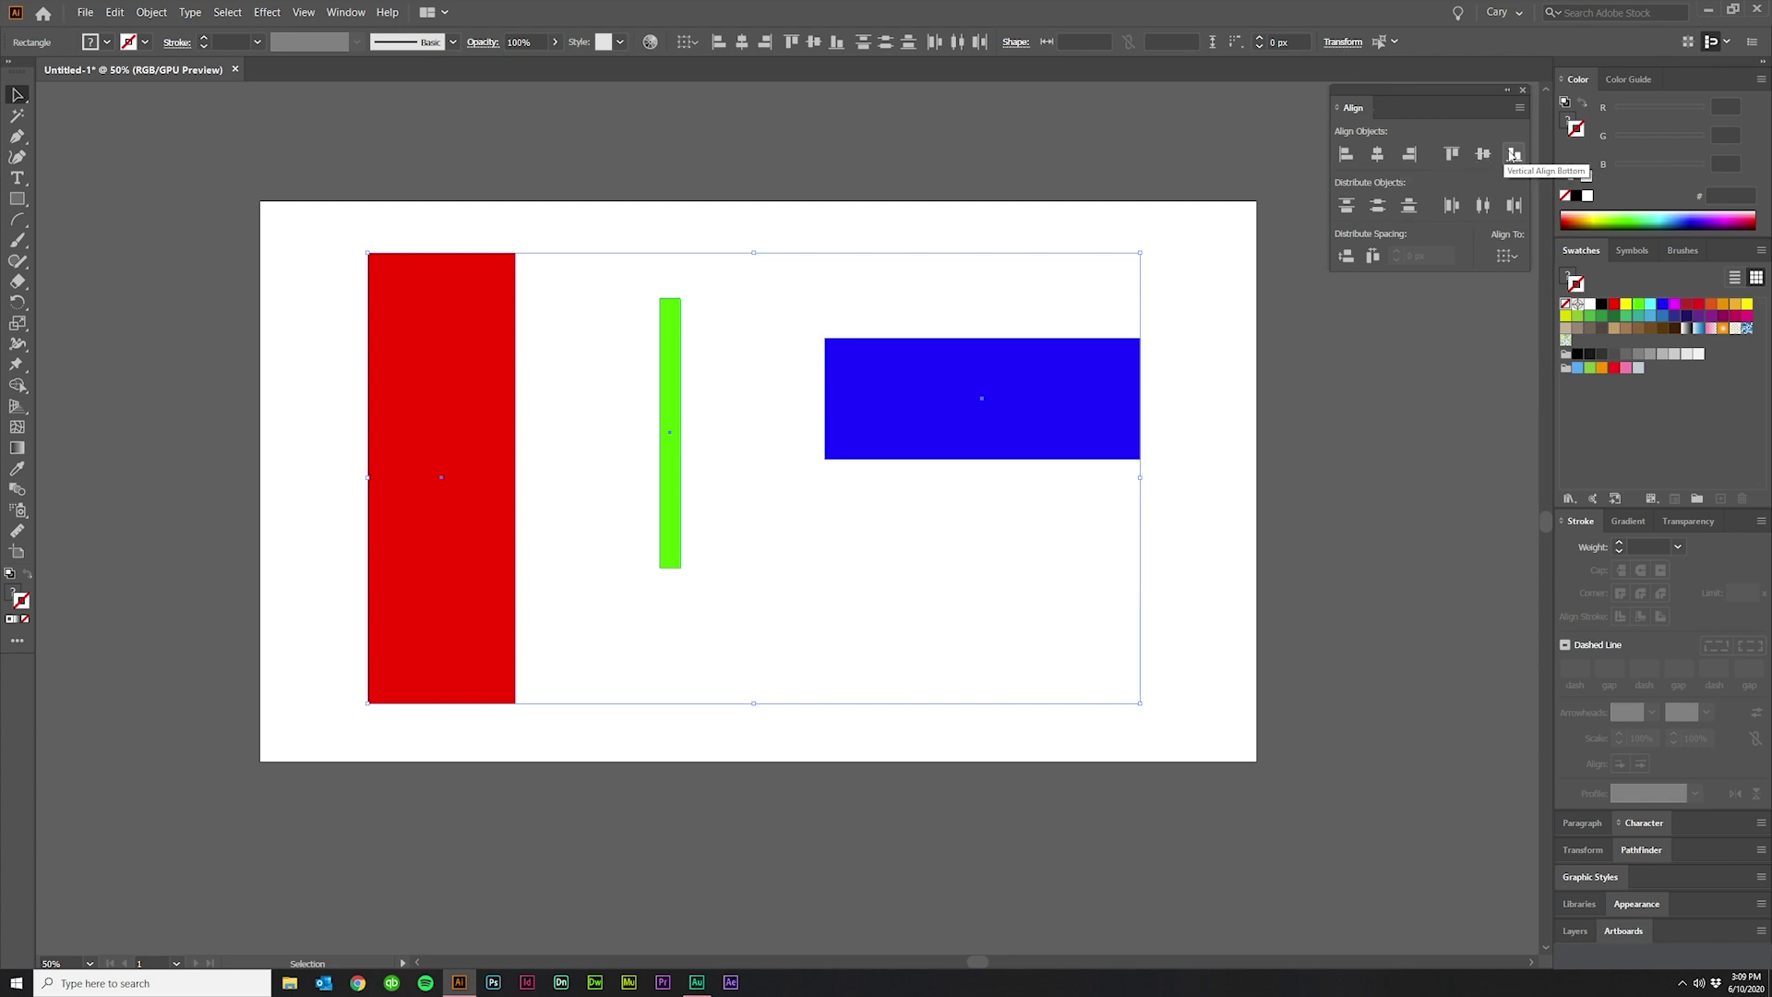
pyautogui.click(1212, 689)
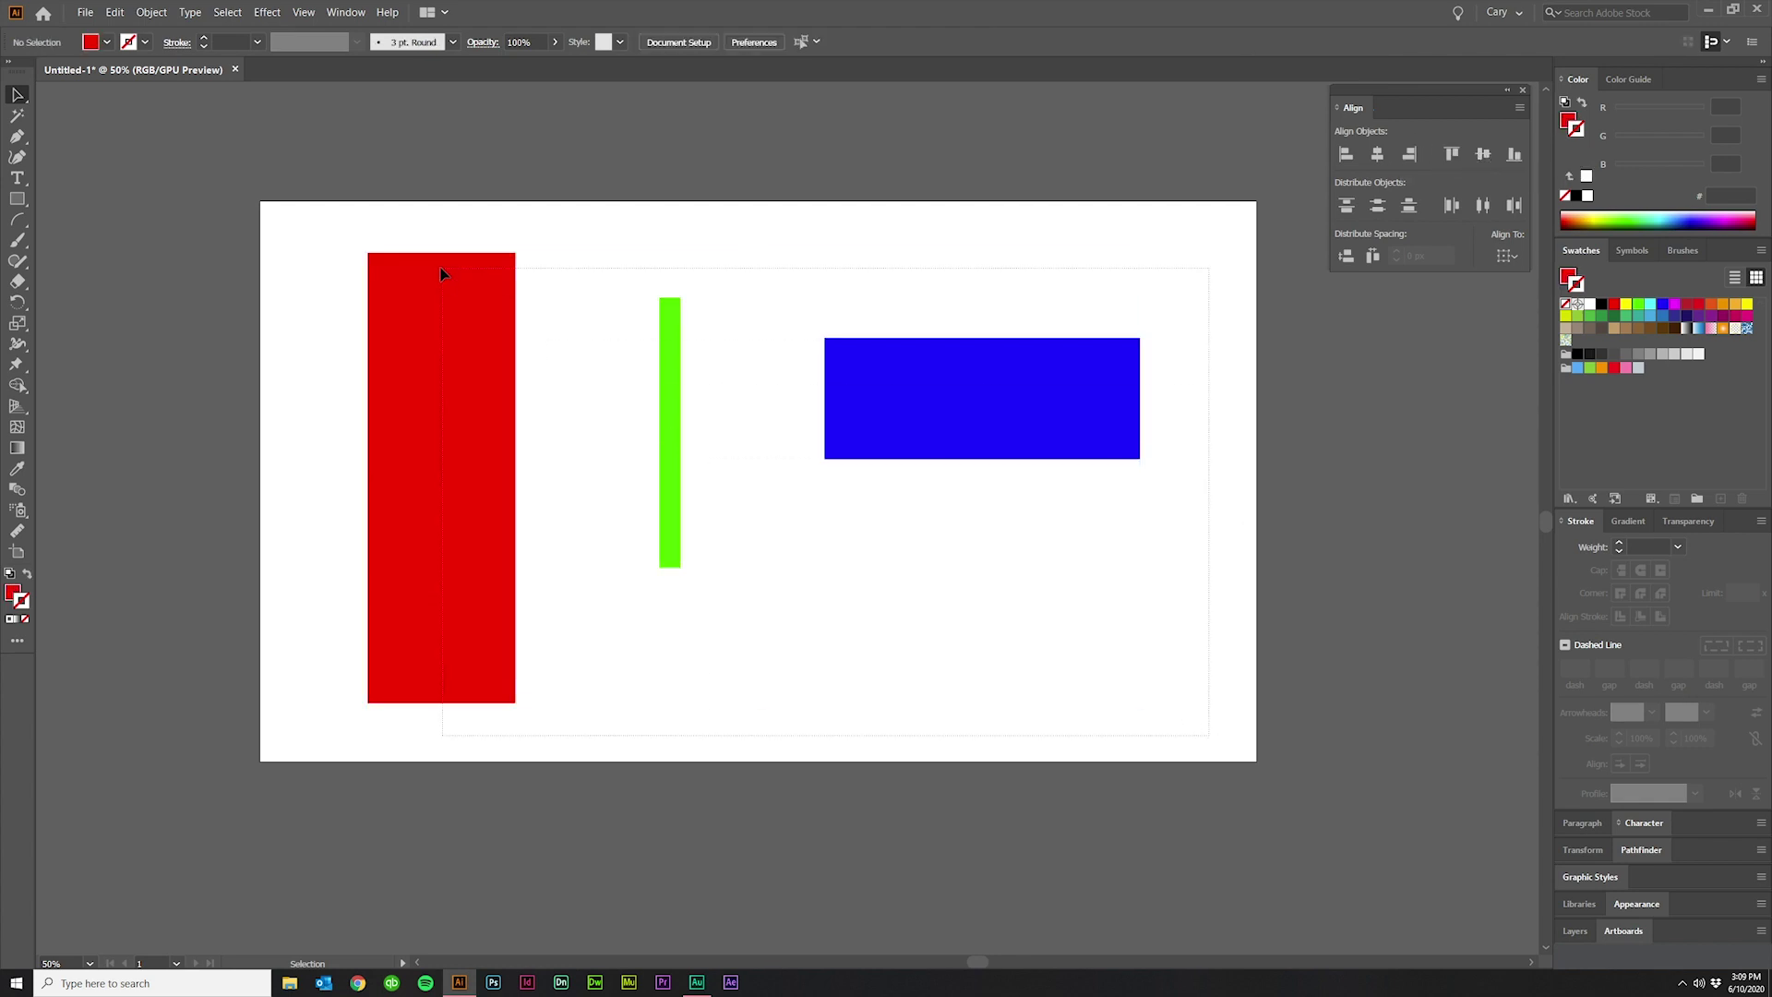
pyautogui.hotkey('ctrl', 'a')
pyautogui.click(1344, 156)
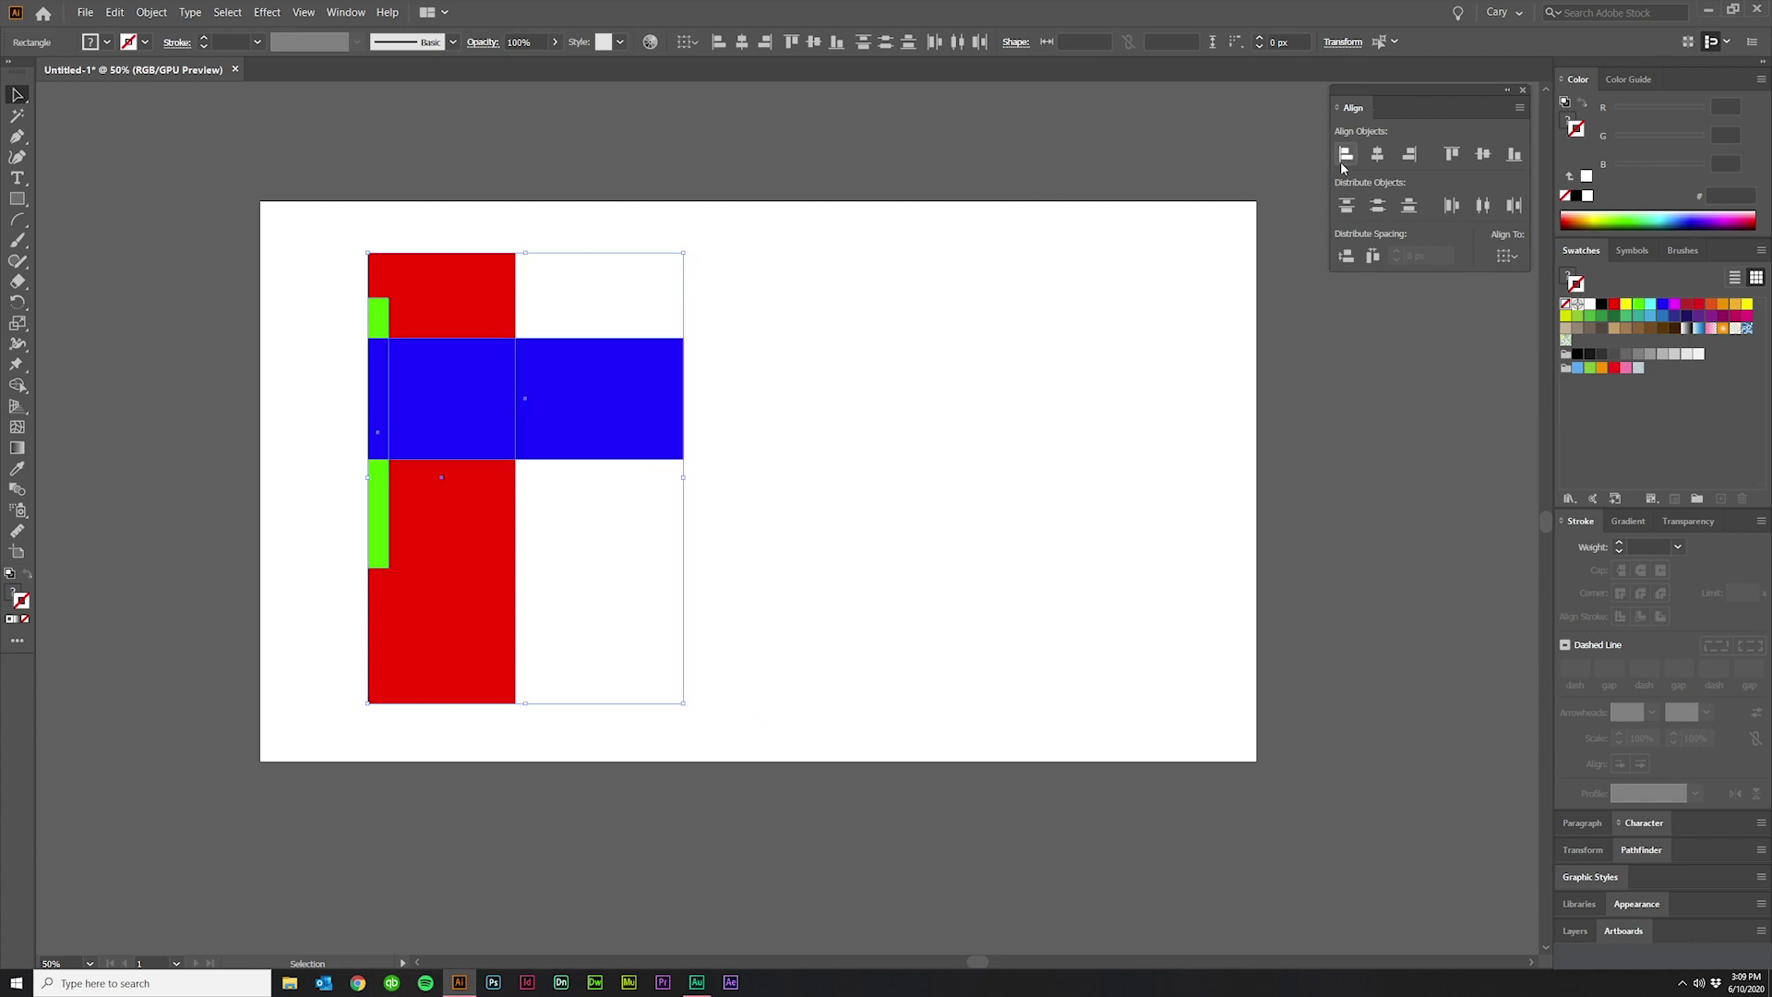
pyautogui.hotkey('ctrl', 'z')
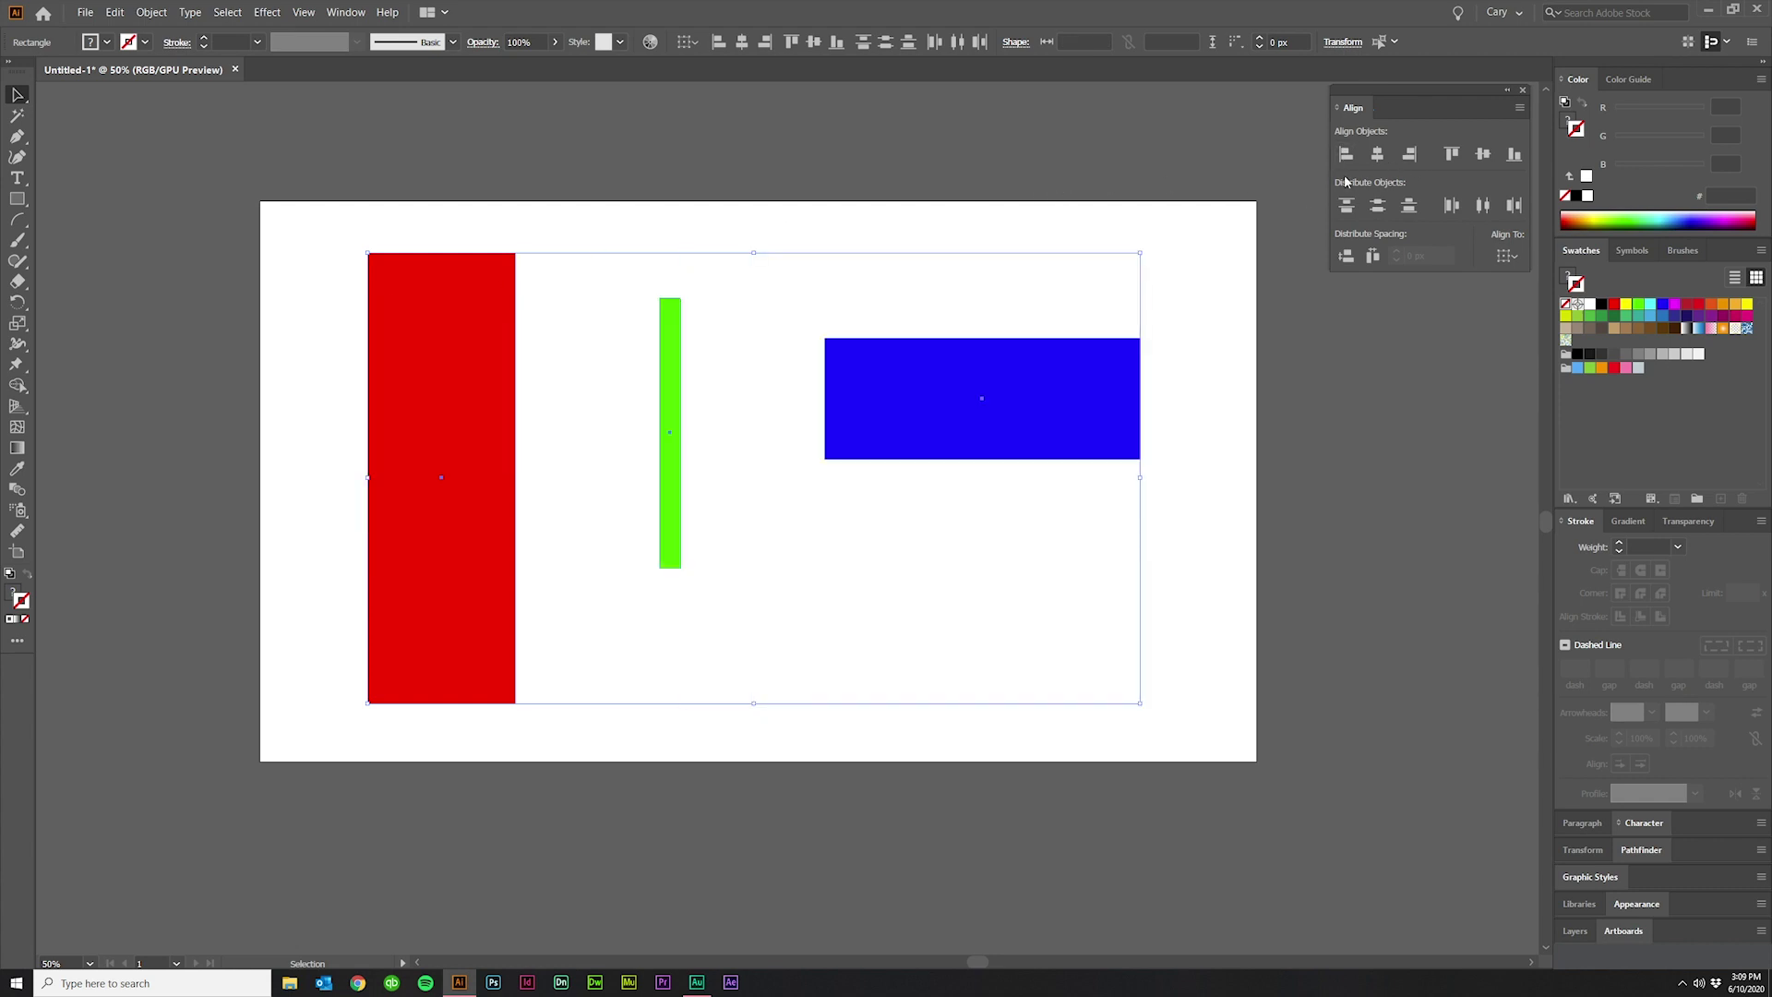
pyautogui.click(1378, 156)
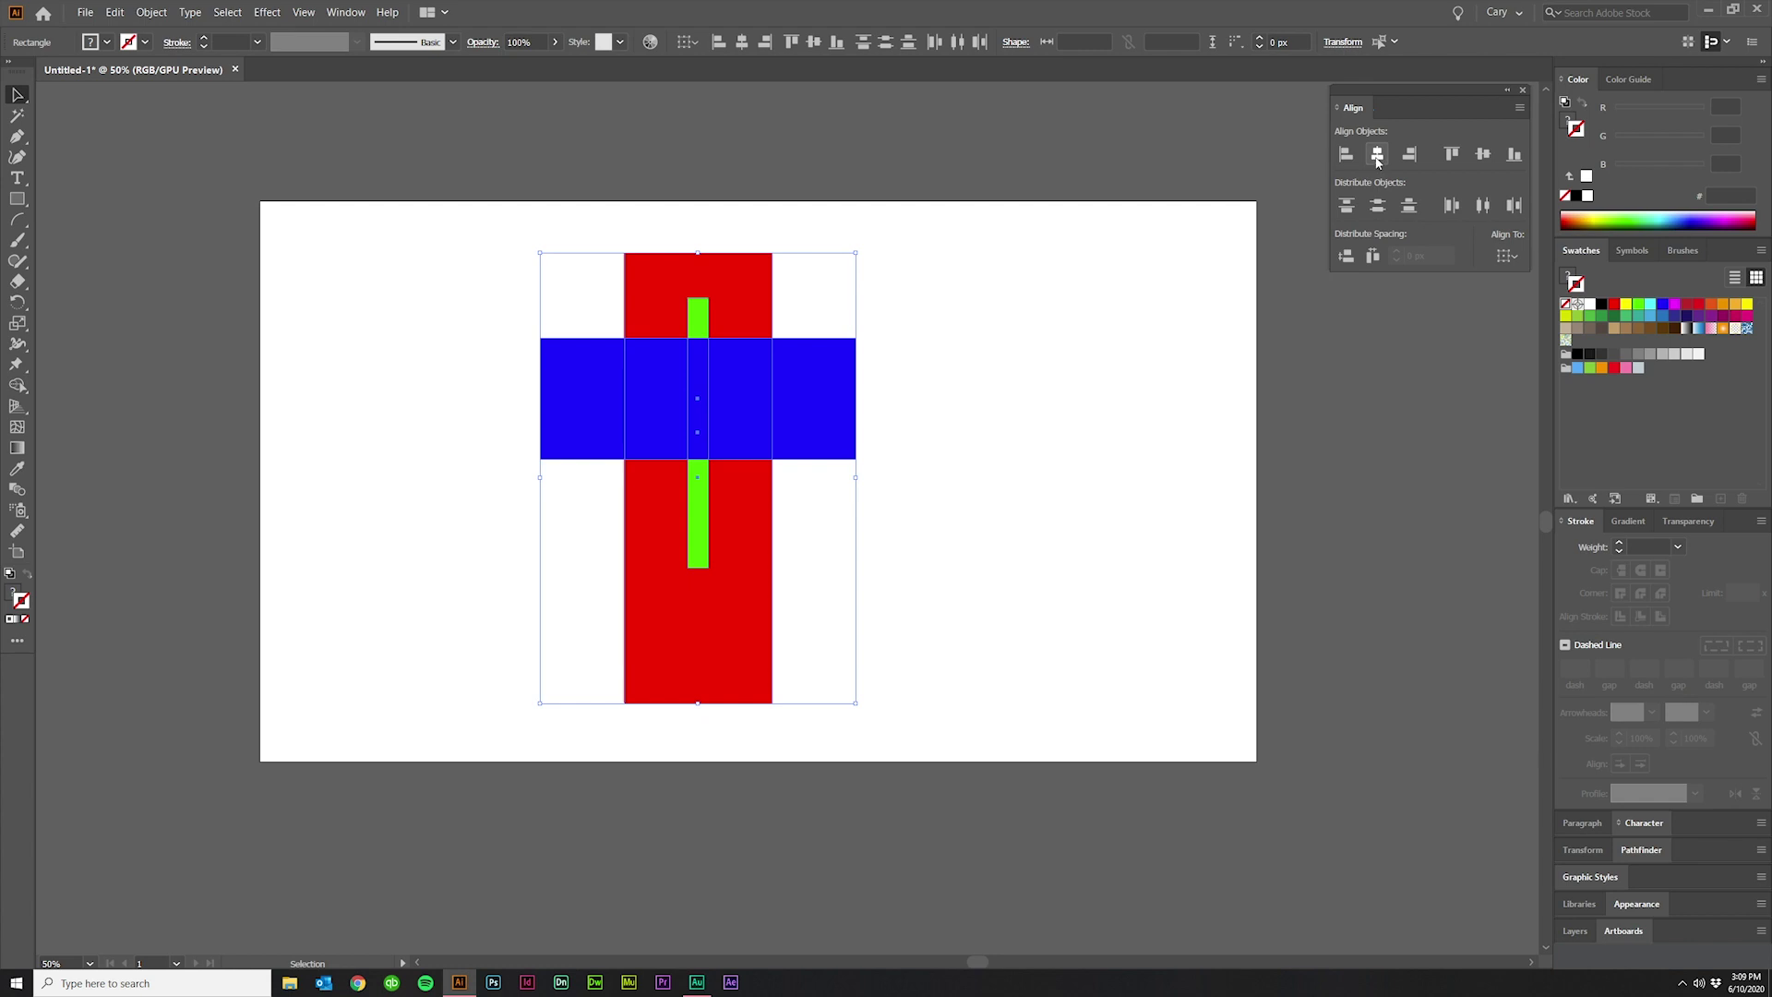
pyautogui.hotkey('ctrl', 'z')
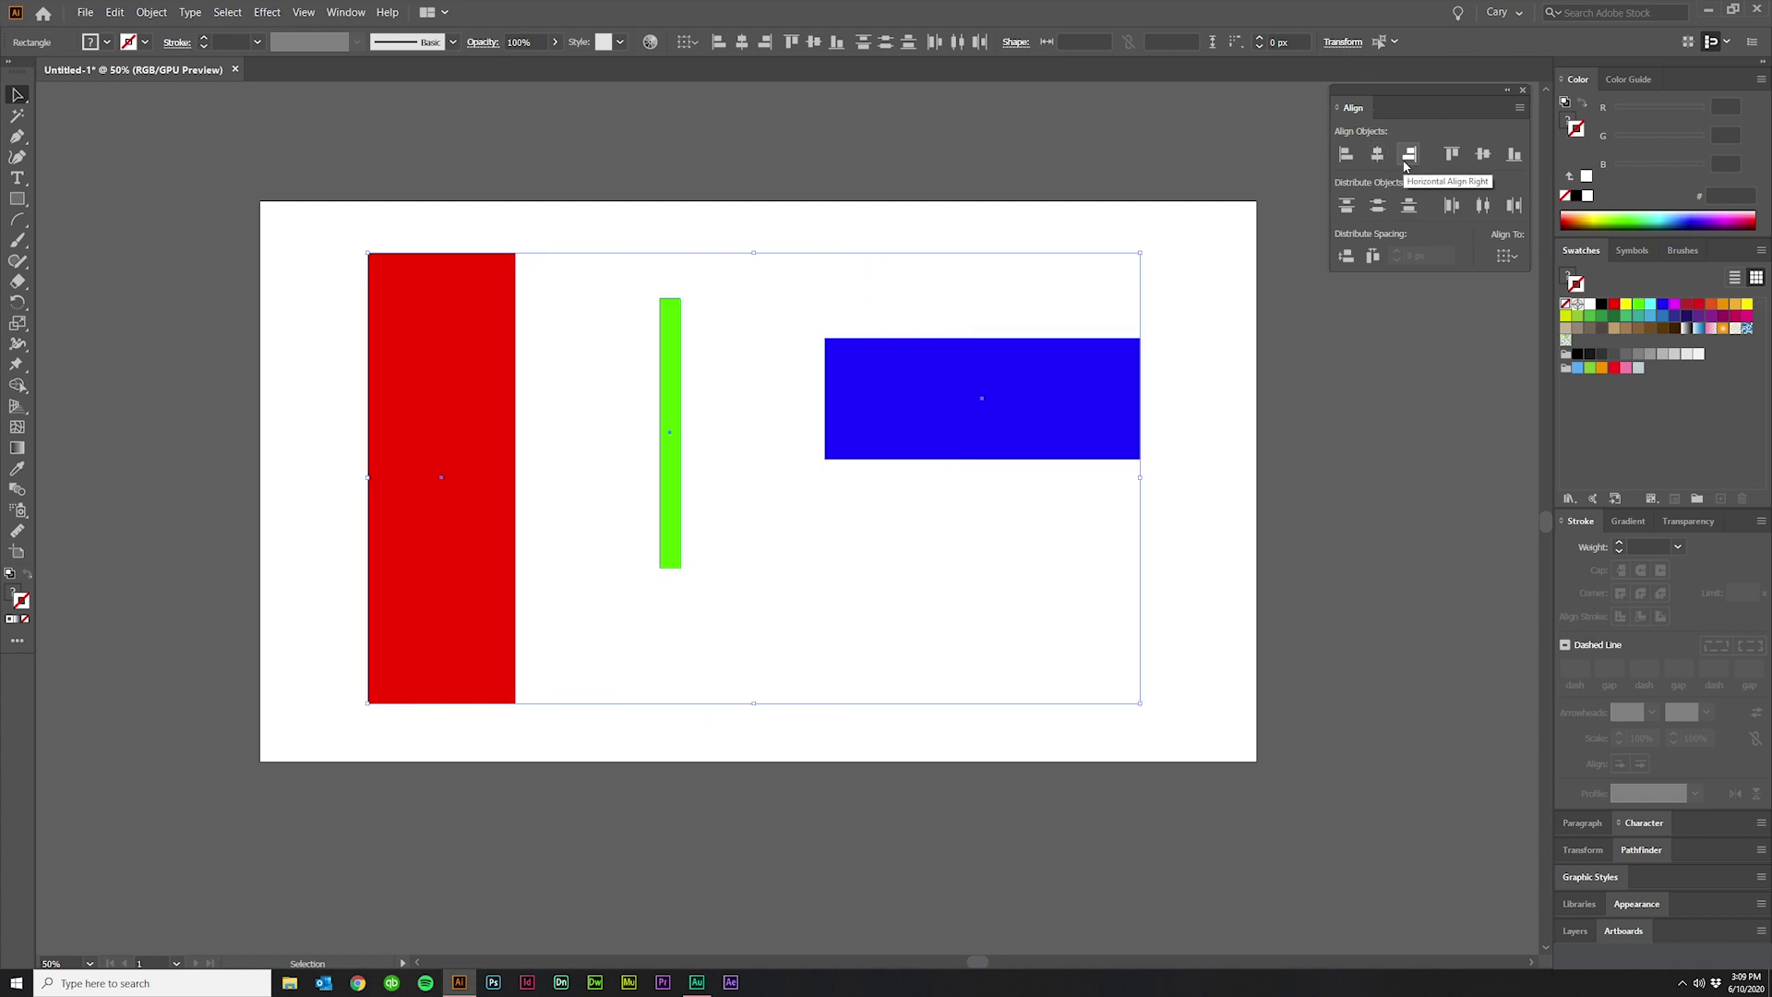
pyautogui.click(1408, 157)
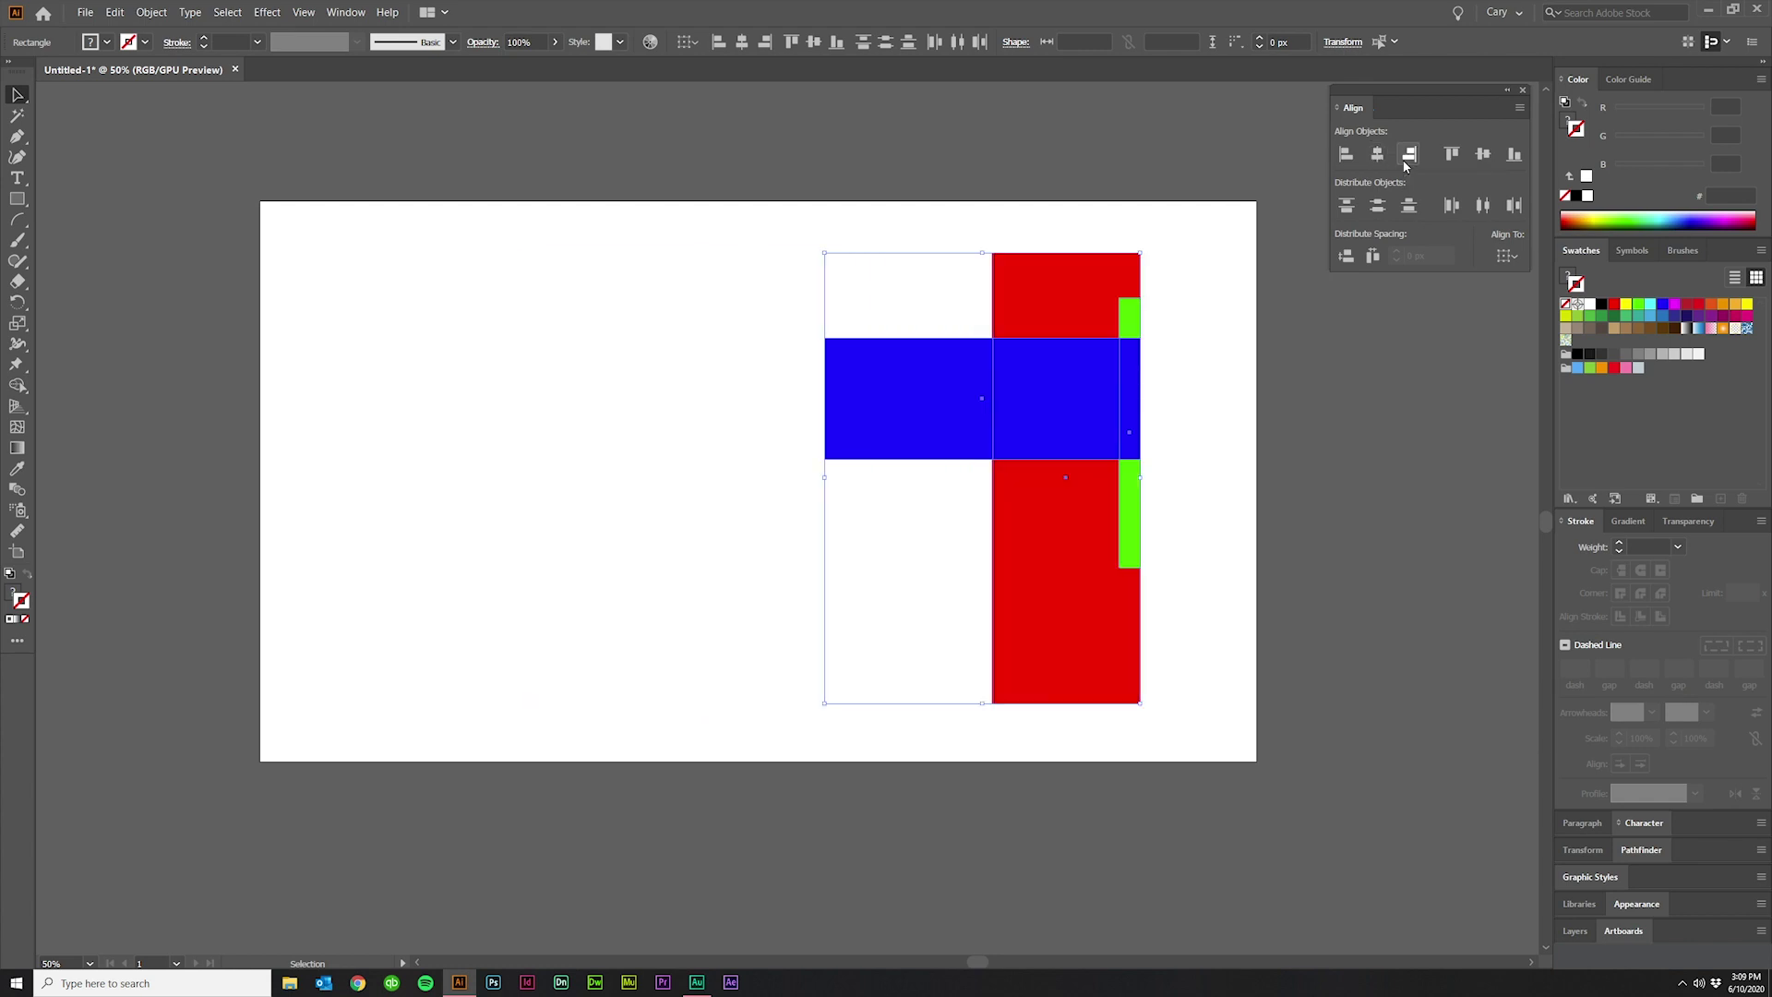
pyautogui.hotkey('ctrl', 'z')
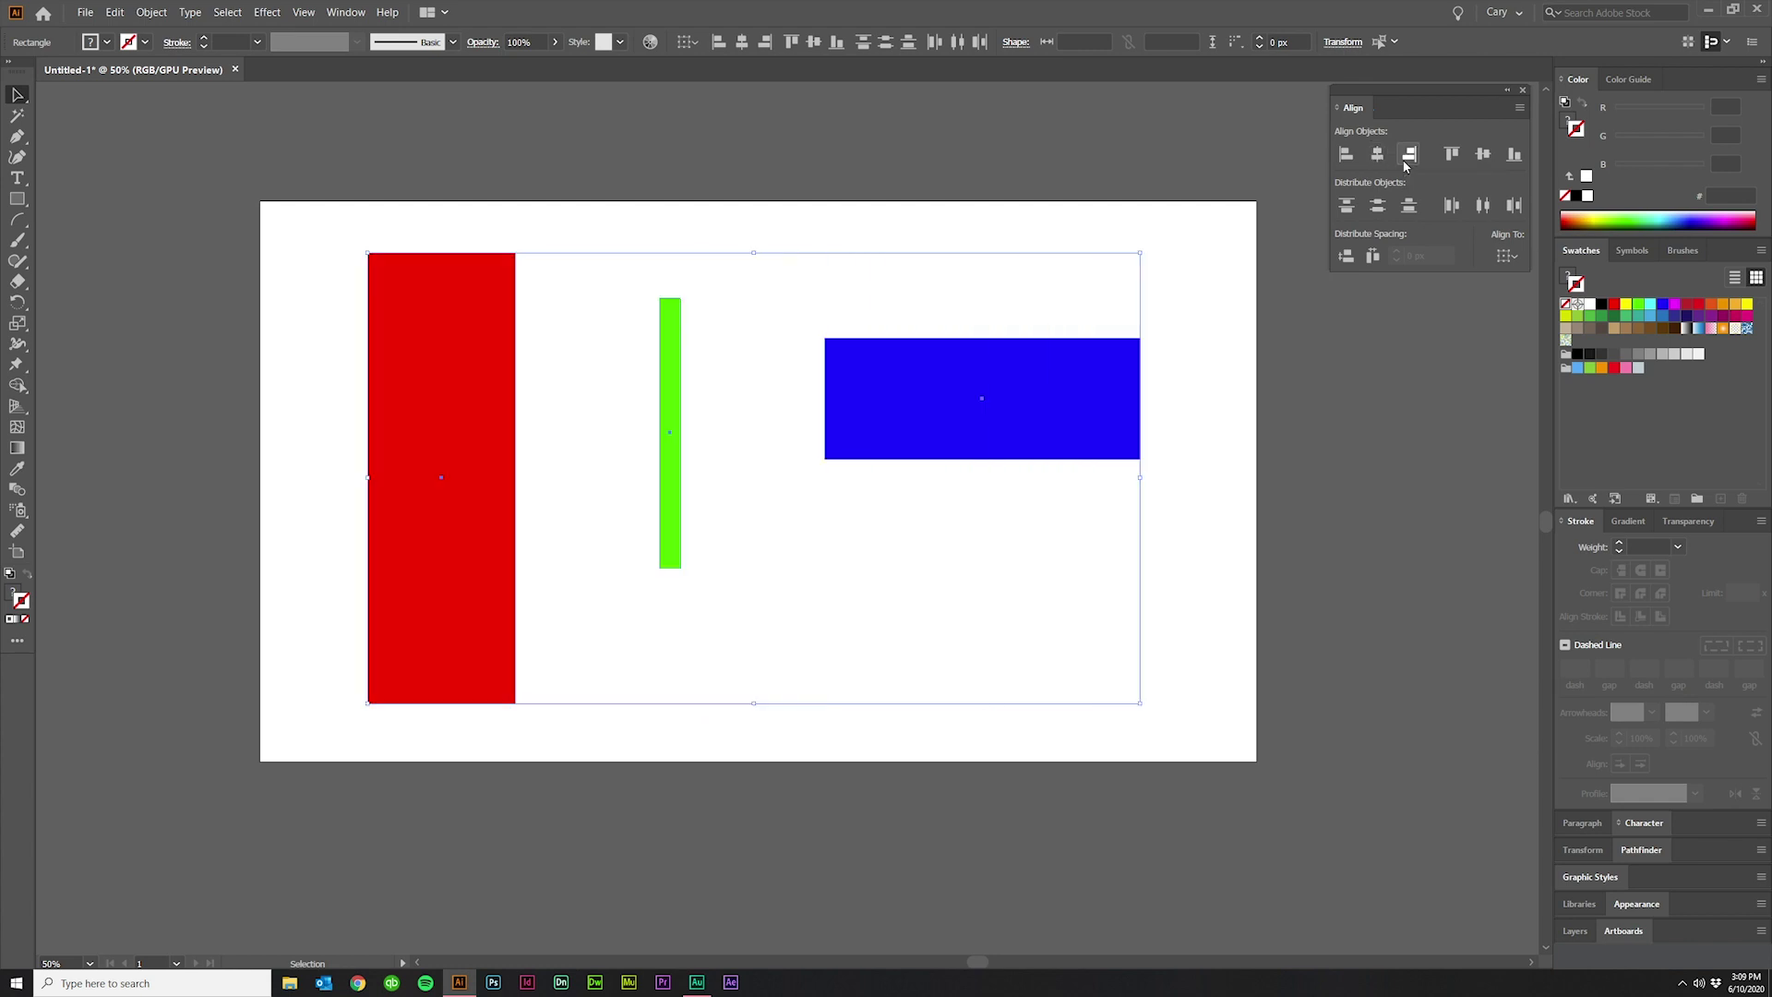
# Try top and vertical-centre alignment with undo, then align the rectangles' bottom edges.
pyautogui.click(1453, 155)
pyautogui.hotkey('ctrl', 'z')
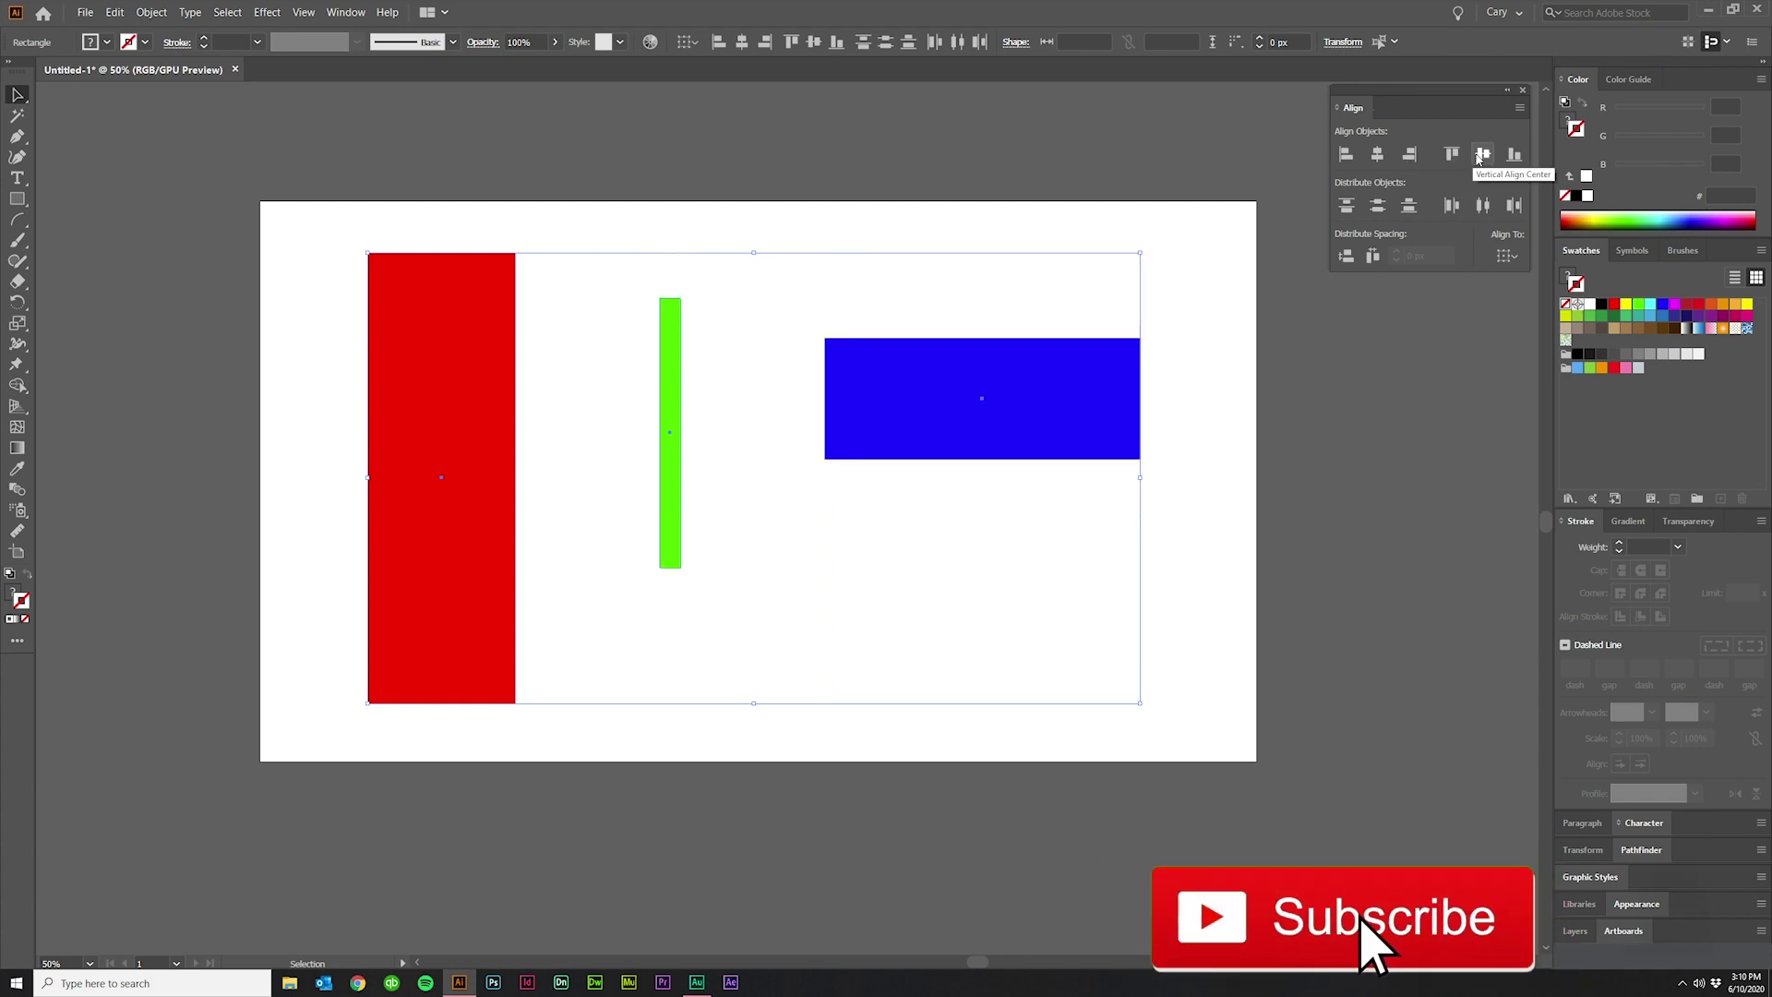
pyautogui.click(1480, 156)
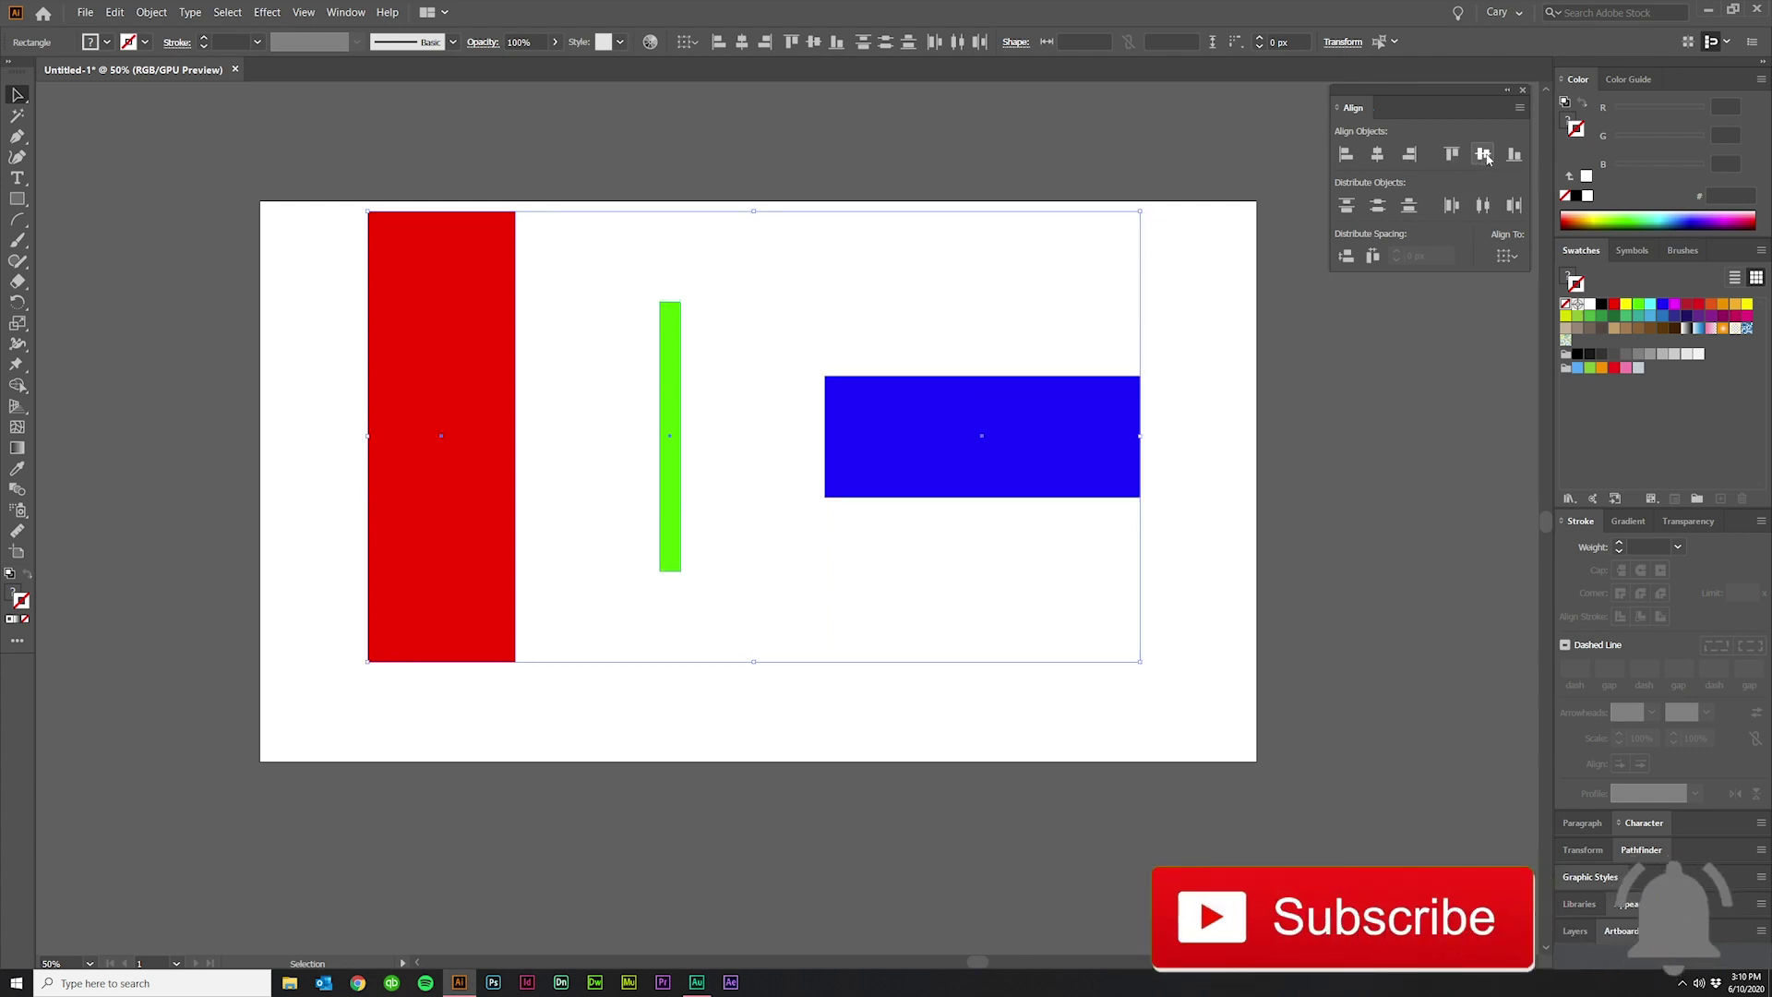
pyautogui.hotkey('ctrl', 'z')
pyautogui.click(1518, 156)
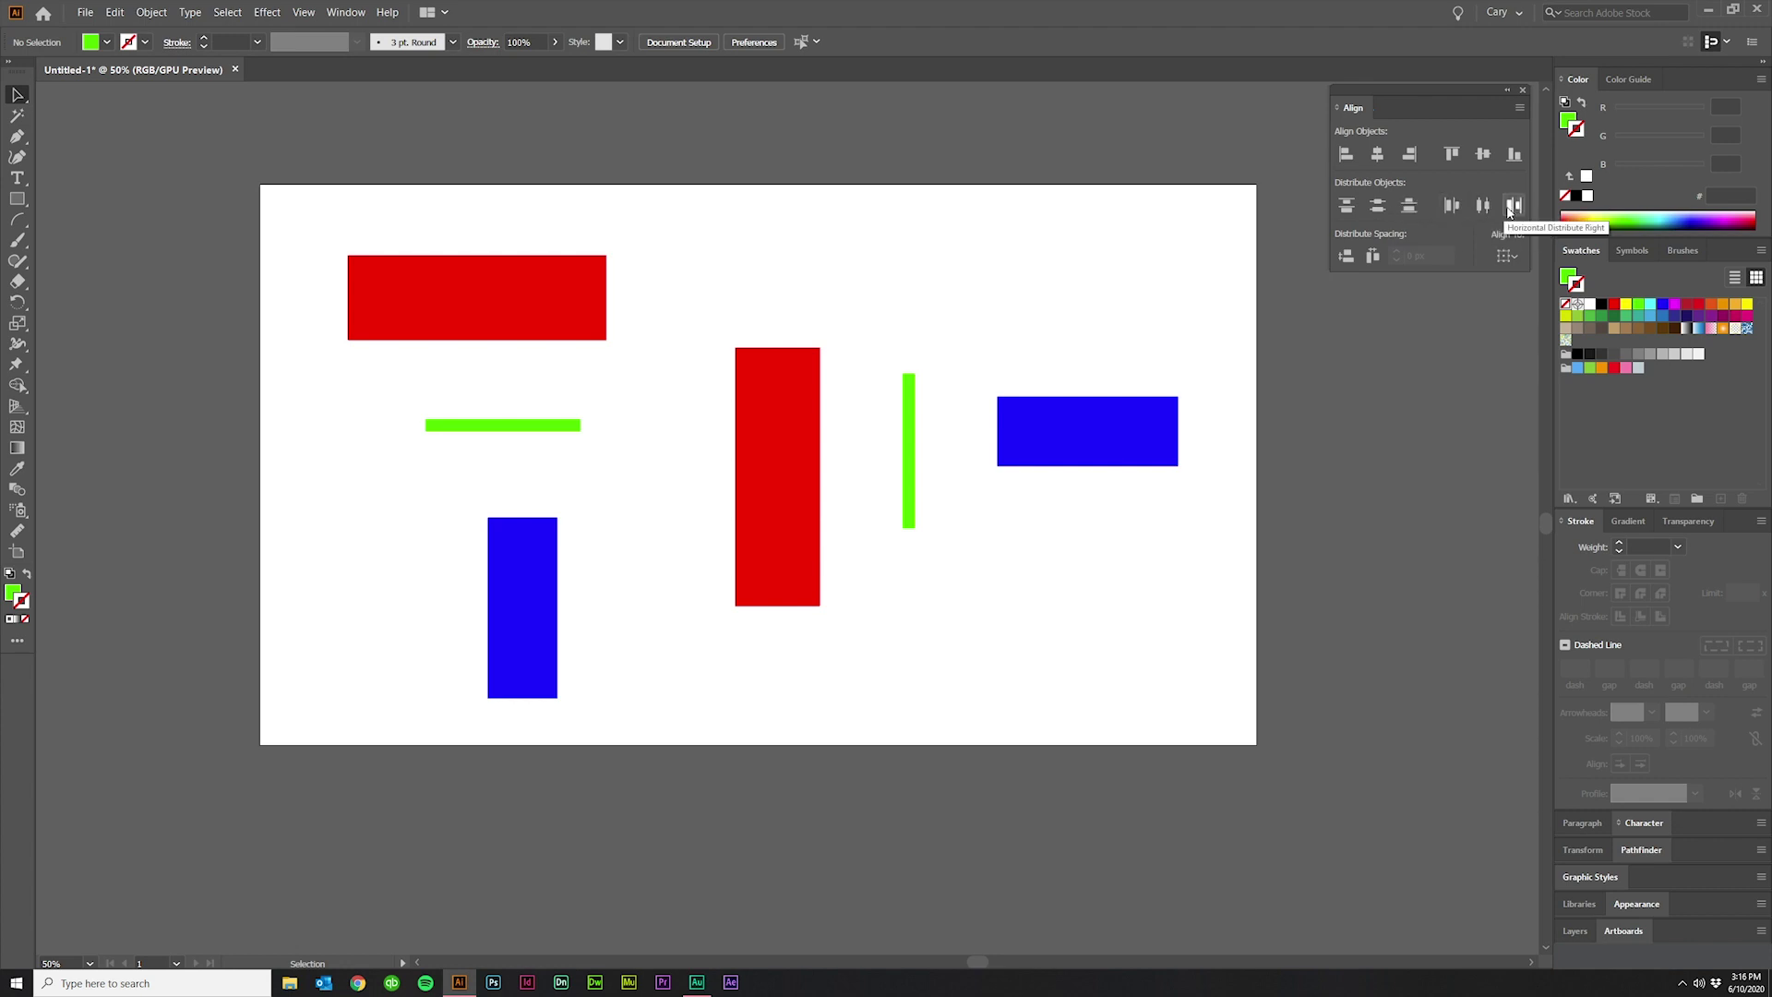
# Distribute the left three shapes by top edges and draw a temporary bar to compare gaps.
pyautogui.moveTo(319, 196); pyautogui.dragTo(643, 732)
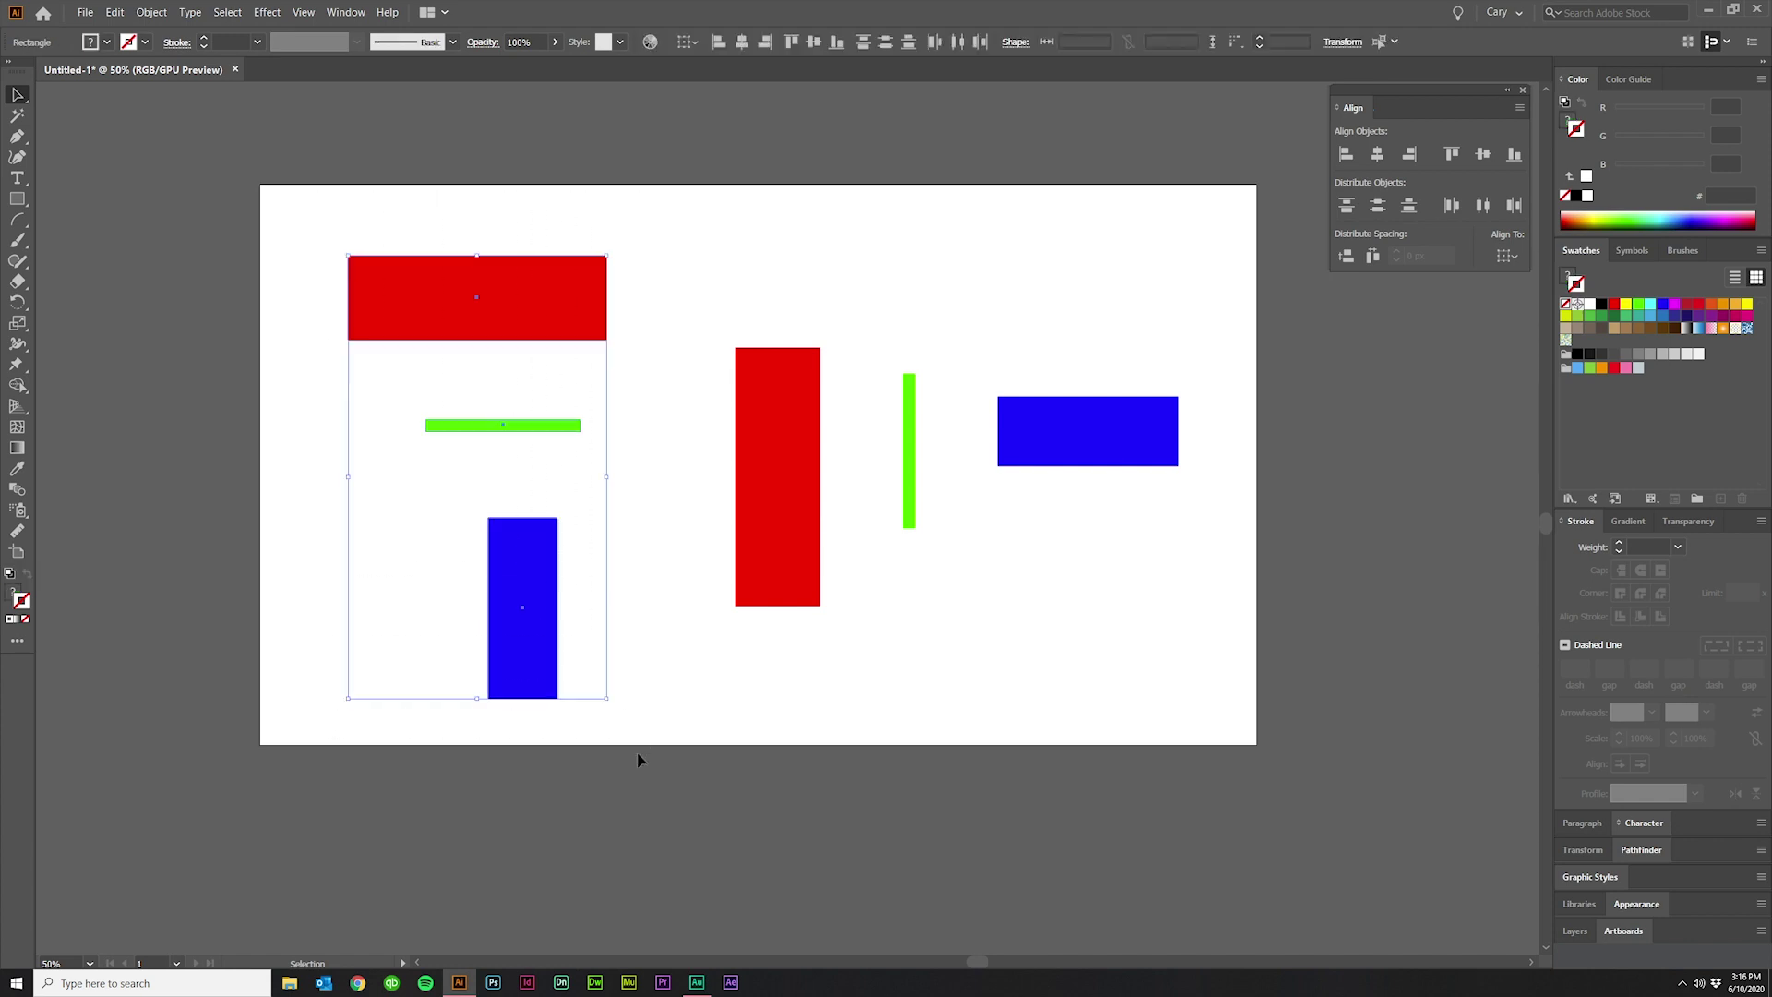
pyautogui.click(1356, 213)
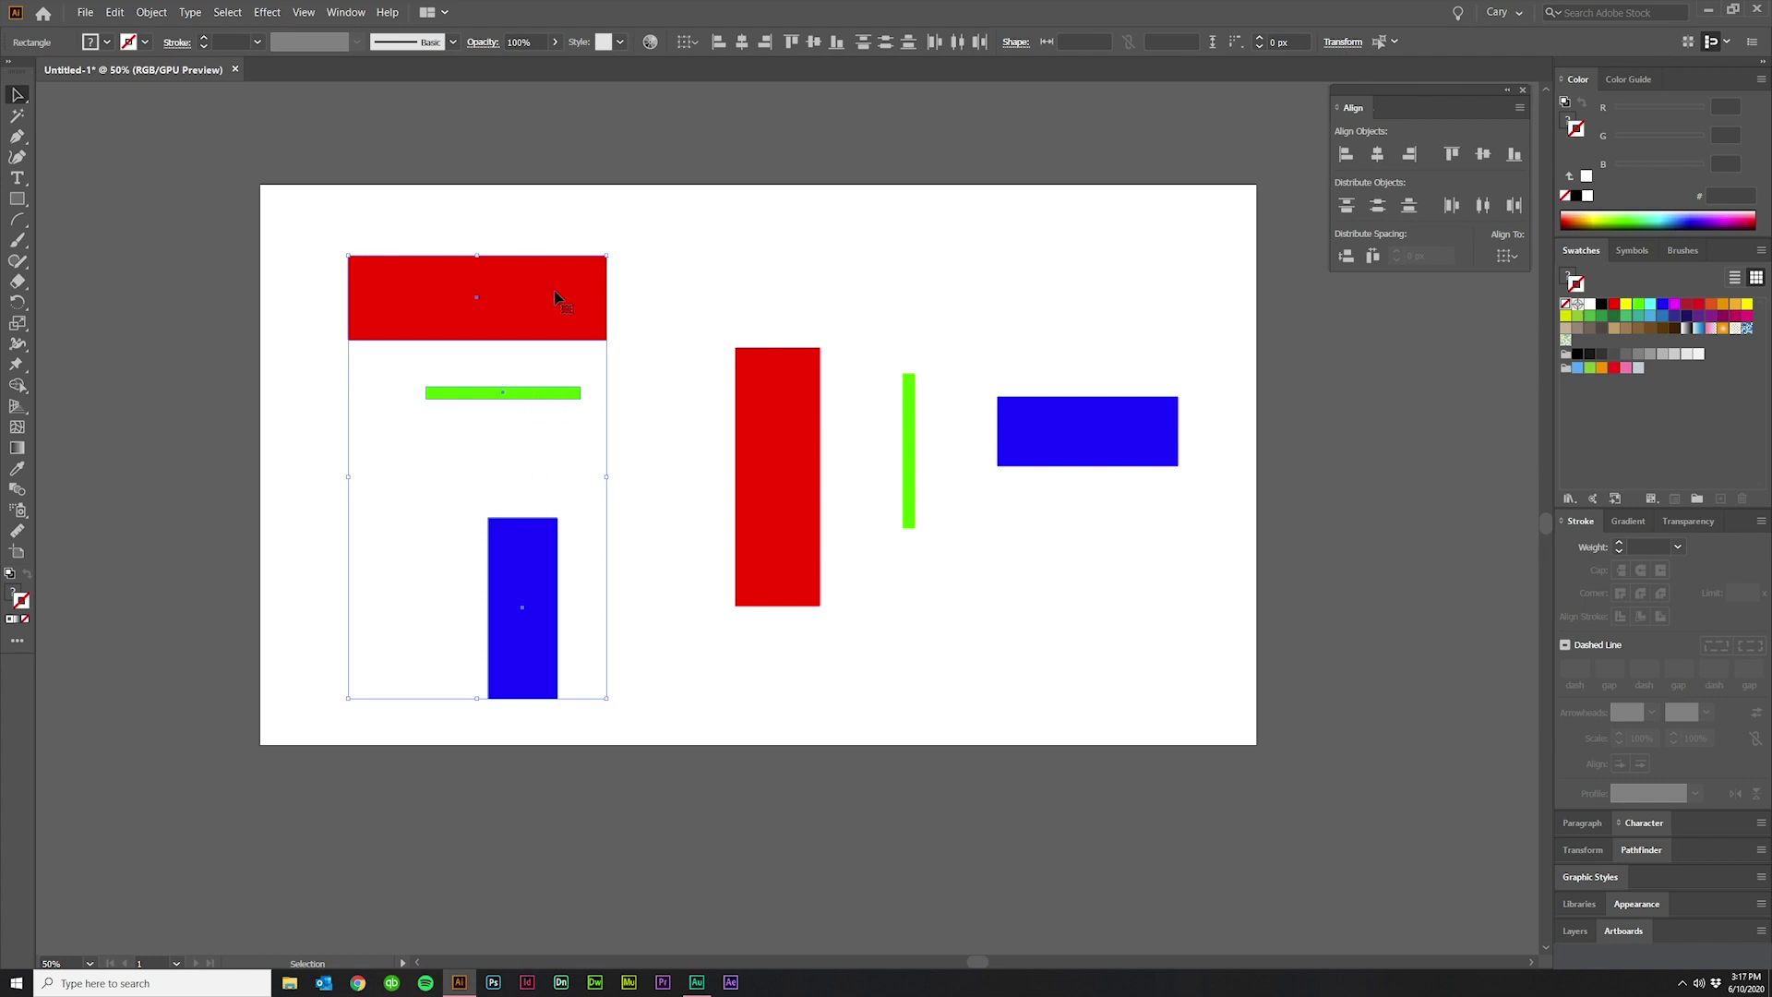
pyautogui.click(235, 262)
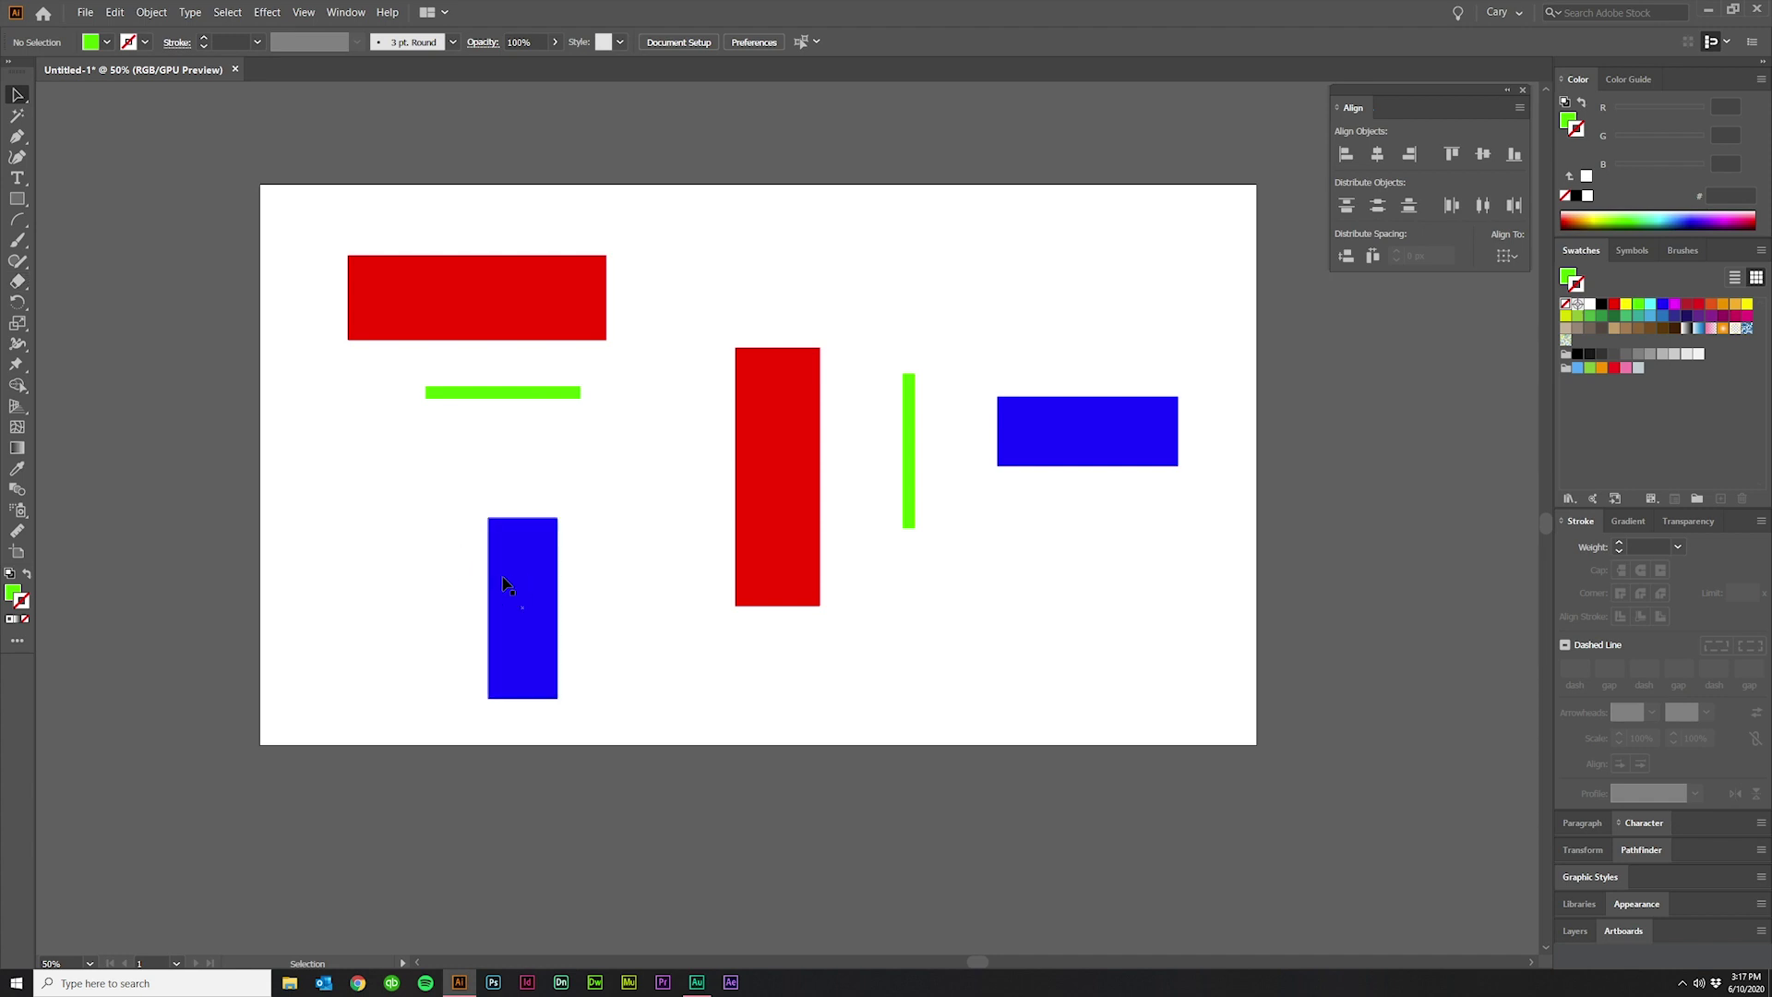
pyautogui.click(17, 198)
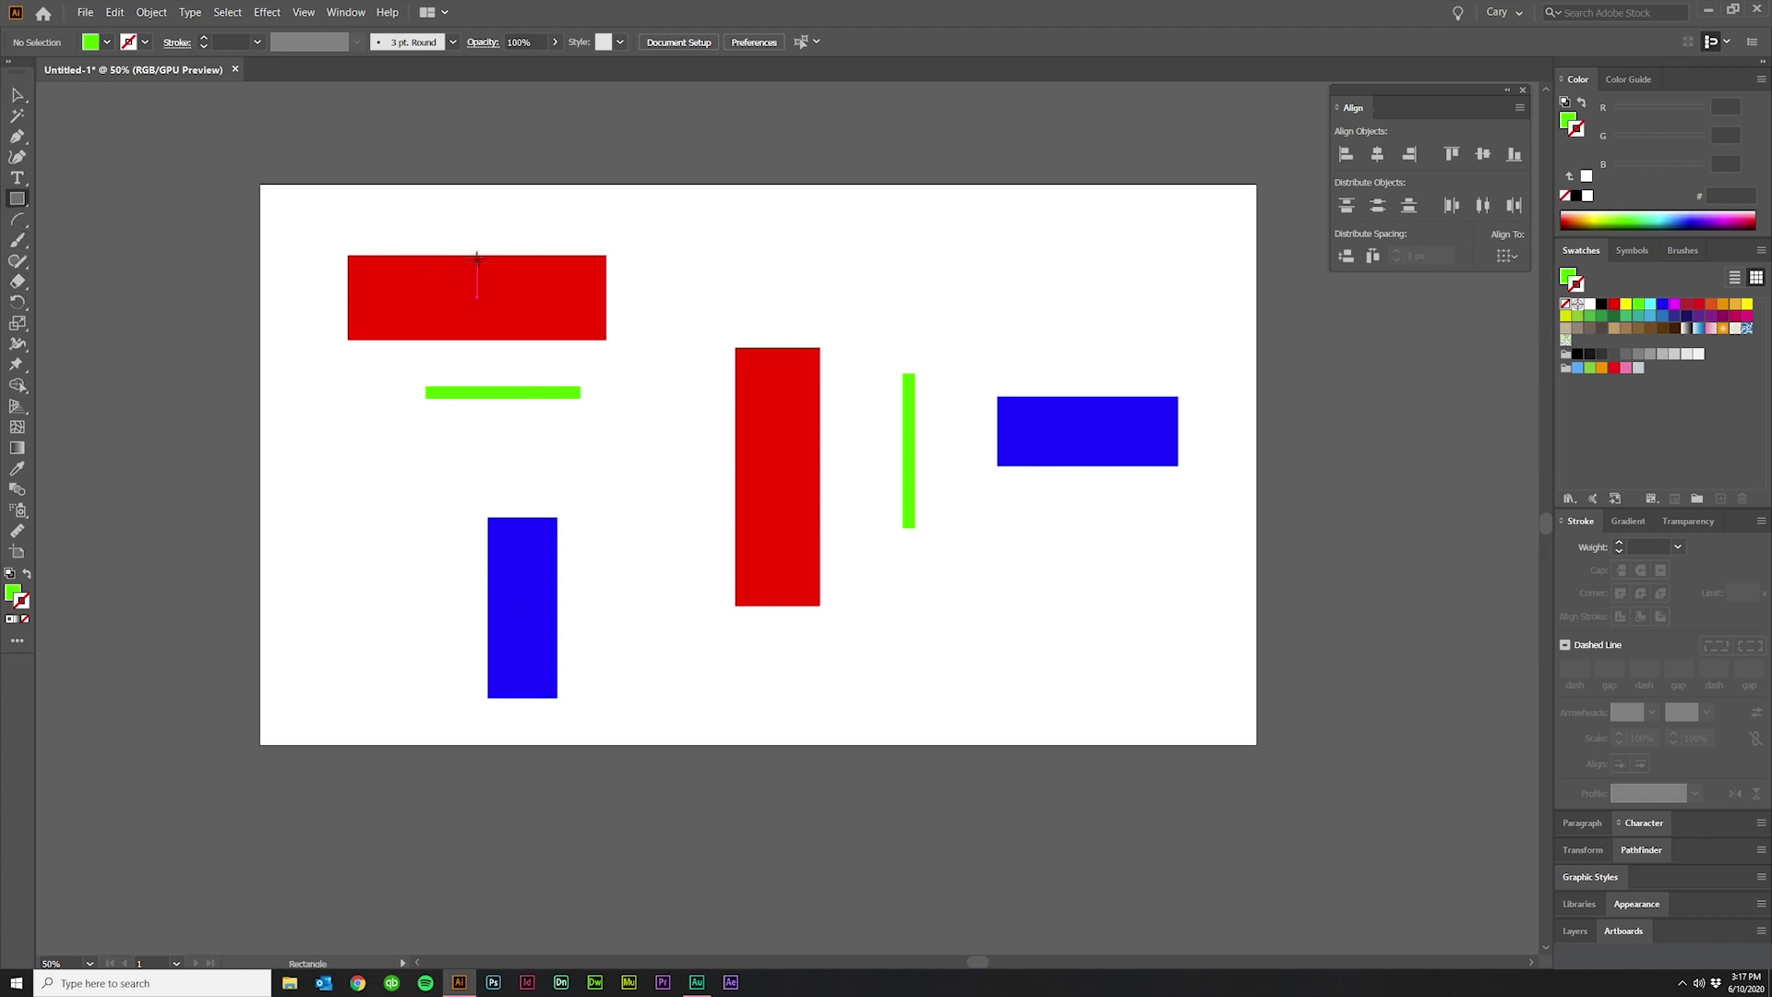
pyautogui.moveTo(475, 256); pyautogui.dragTo(515, 473)
pyautogui.press('v')
# Delete both measuring bars and distribute the left three shapes by their vertical centres.
pyautogui.click(645, 566)
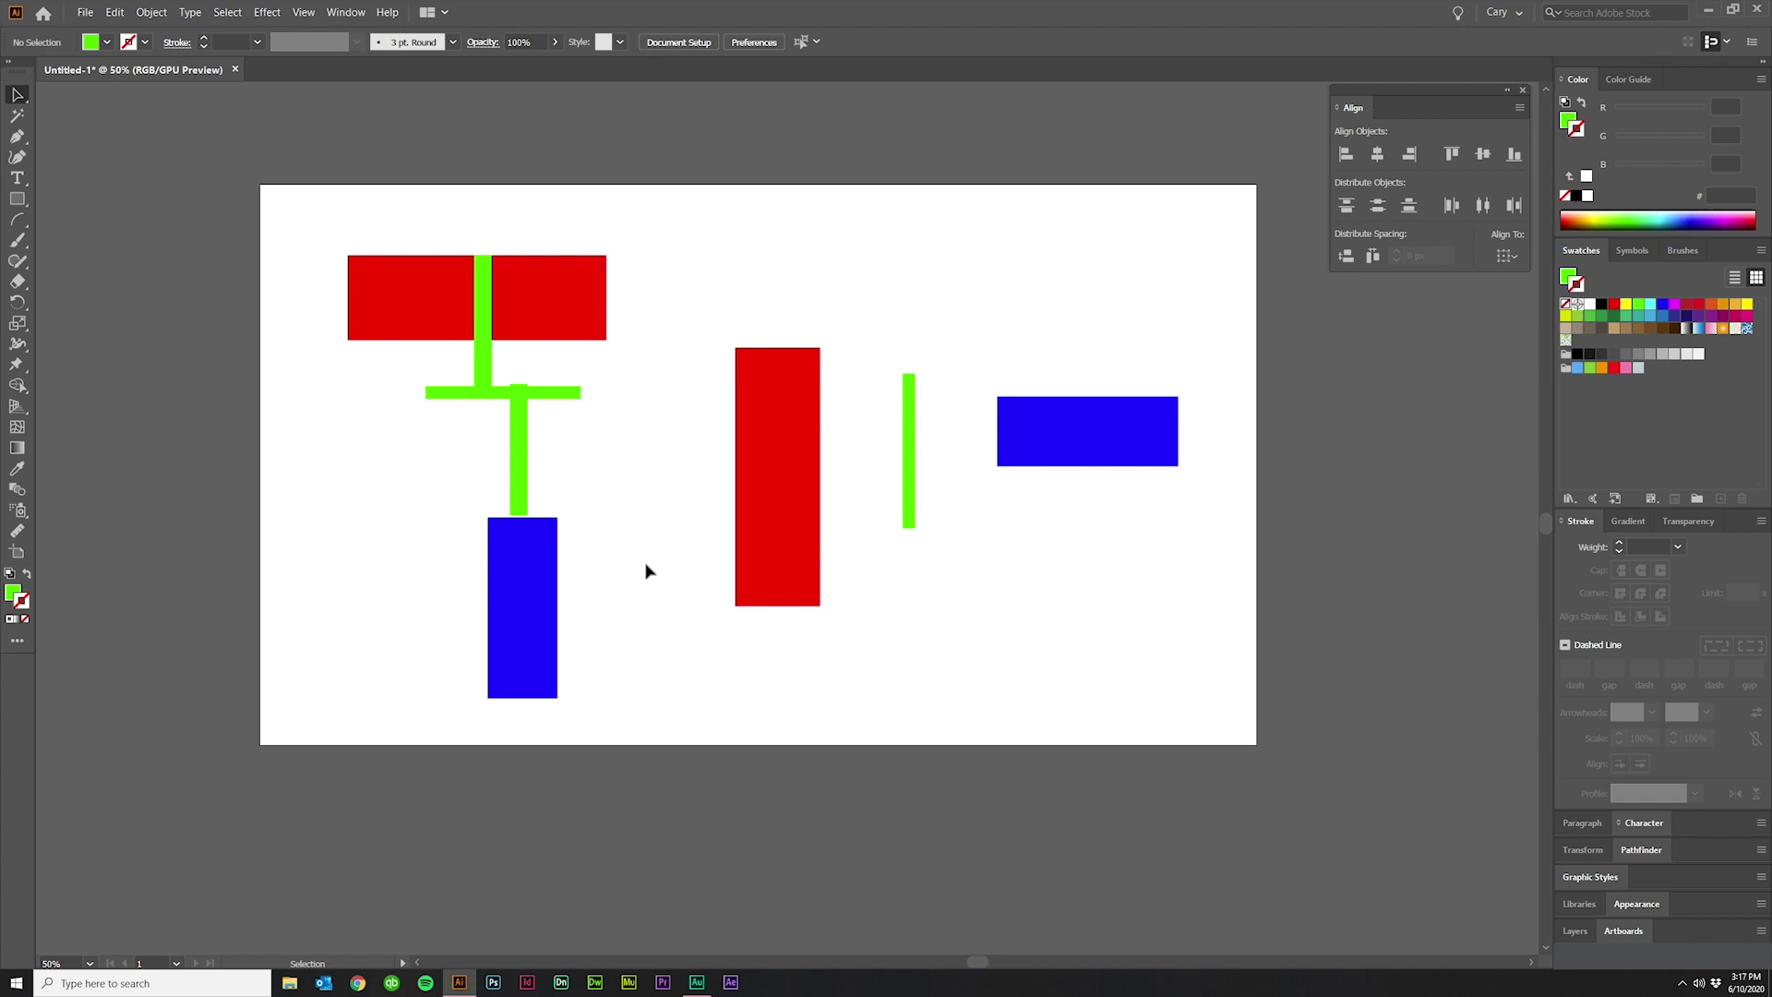
pyautogui.click(518, 467)
pyautogui.press('Delete')
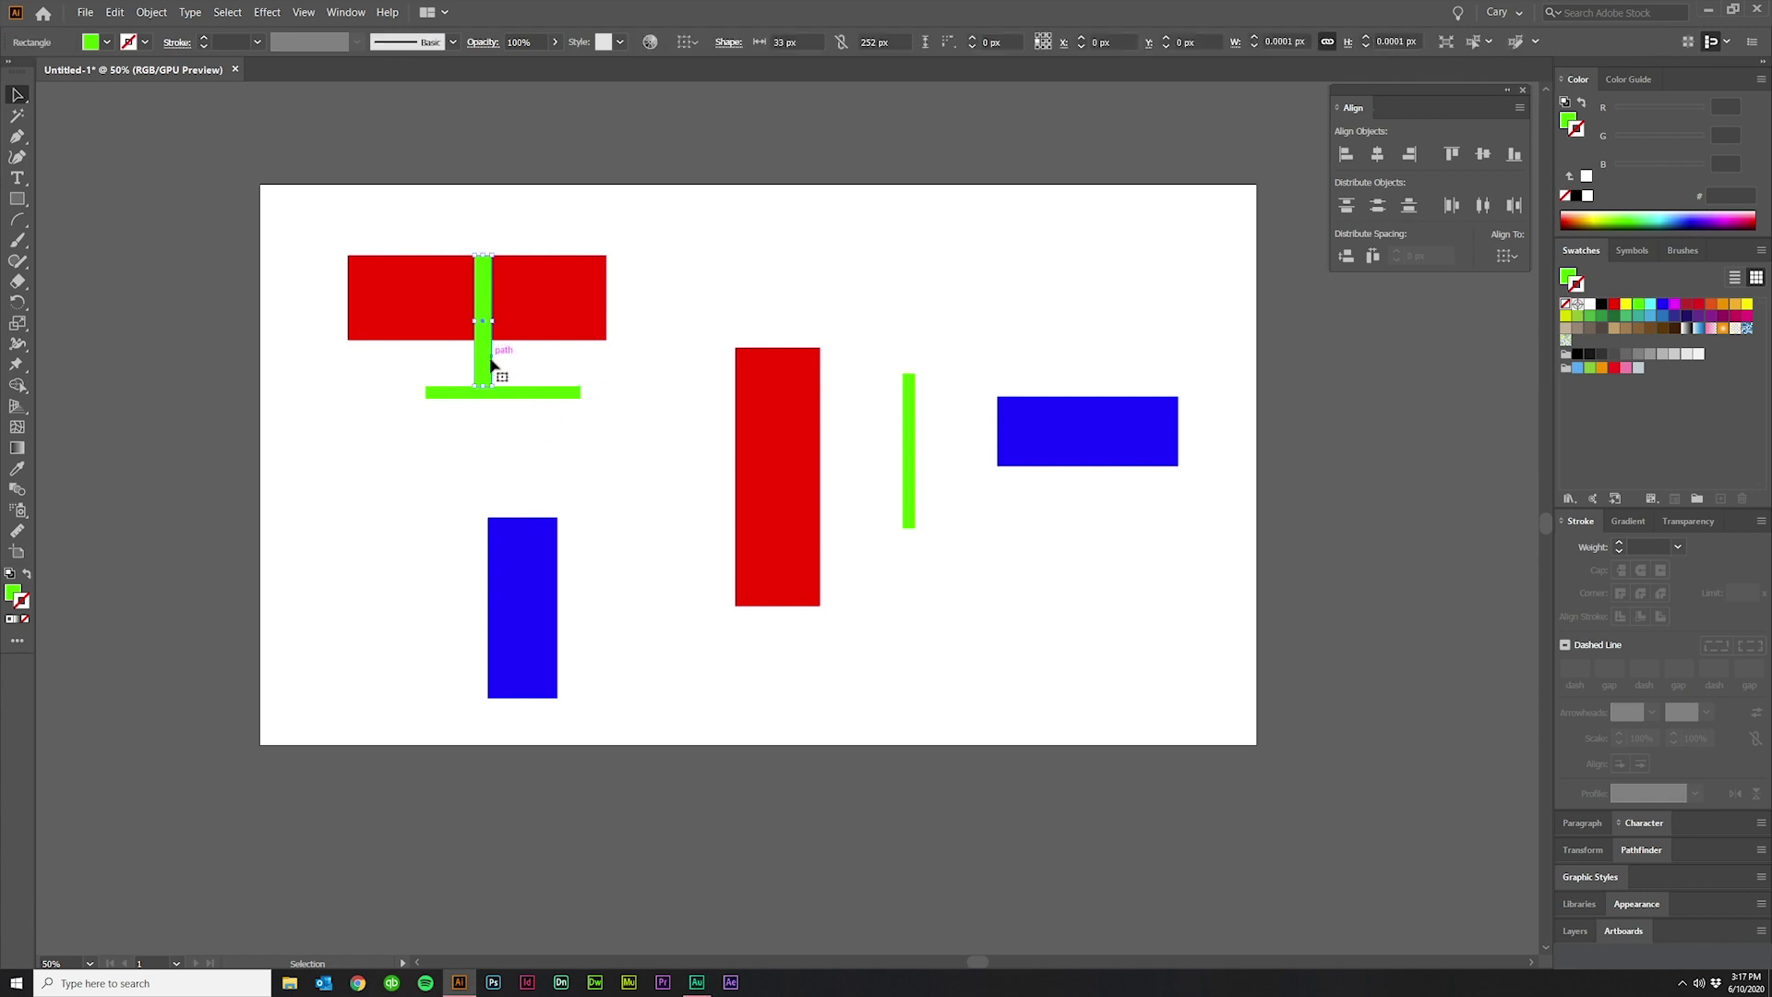
pyautogui.click(490, 360)
pyautogui.press('Delete')
pyautogui.moveTo(626, 618); pyautogui.dragTo(412, 260)
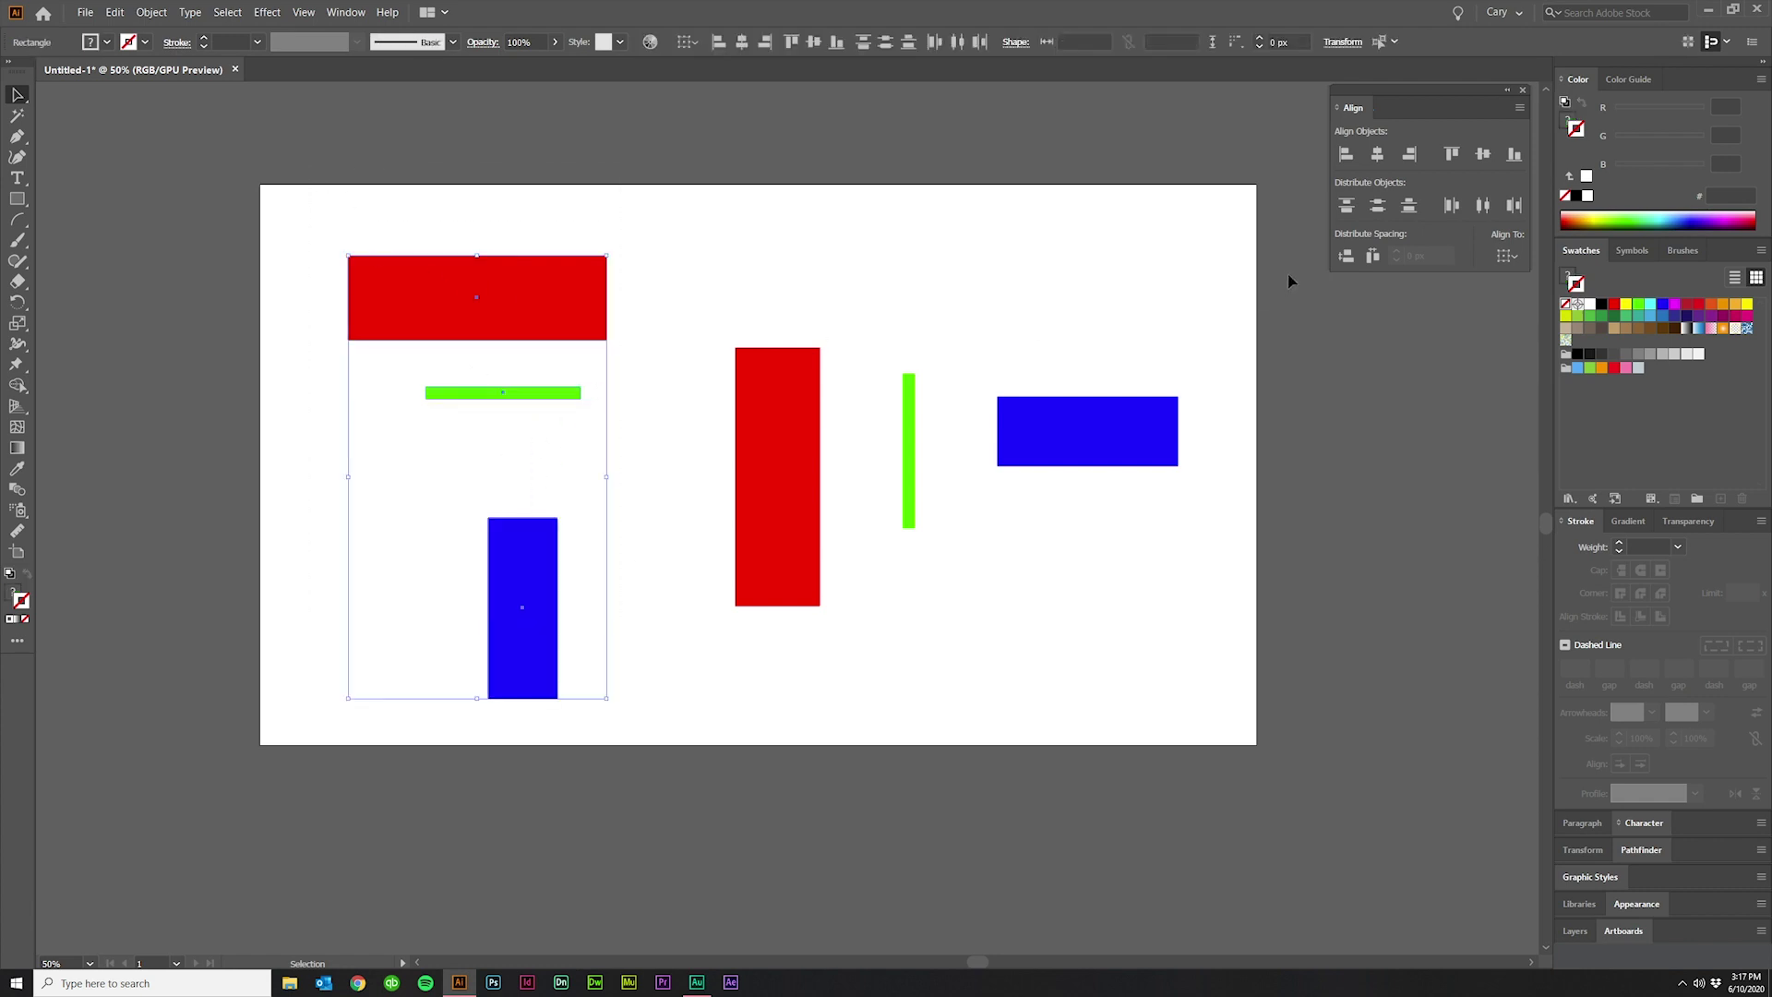
pyautogui.click(1379, 207)
# Measure the gap below red with a temporary rectangle, undo it, and distribute the left shapes by bottom edges.
pyautogui.click(688, 406)
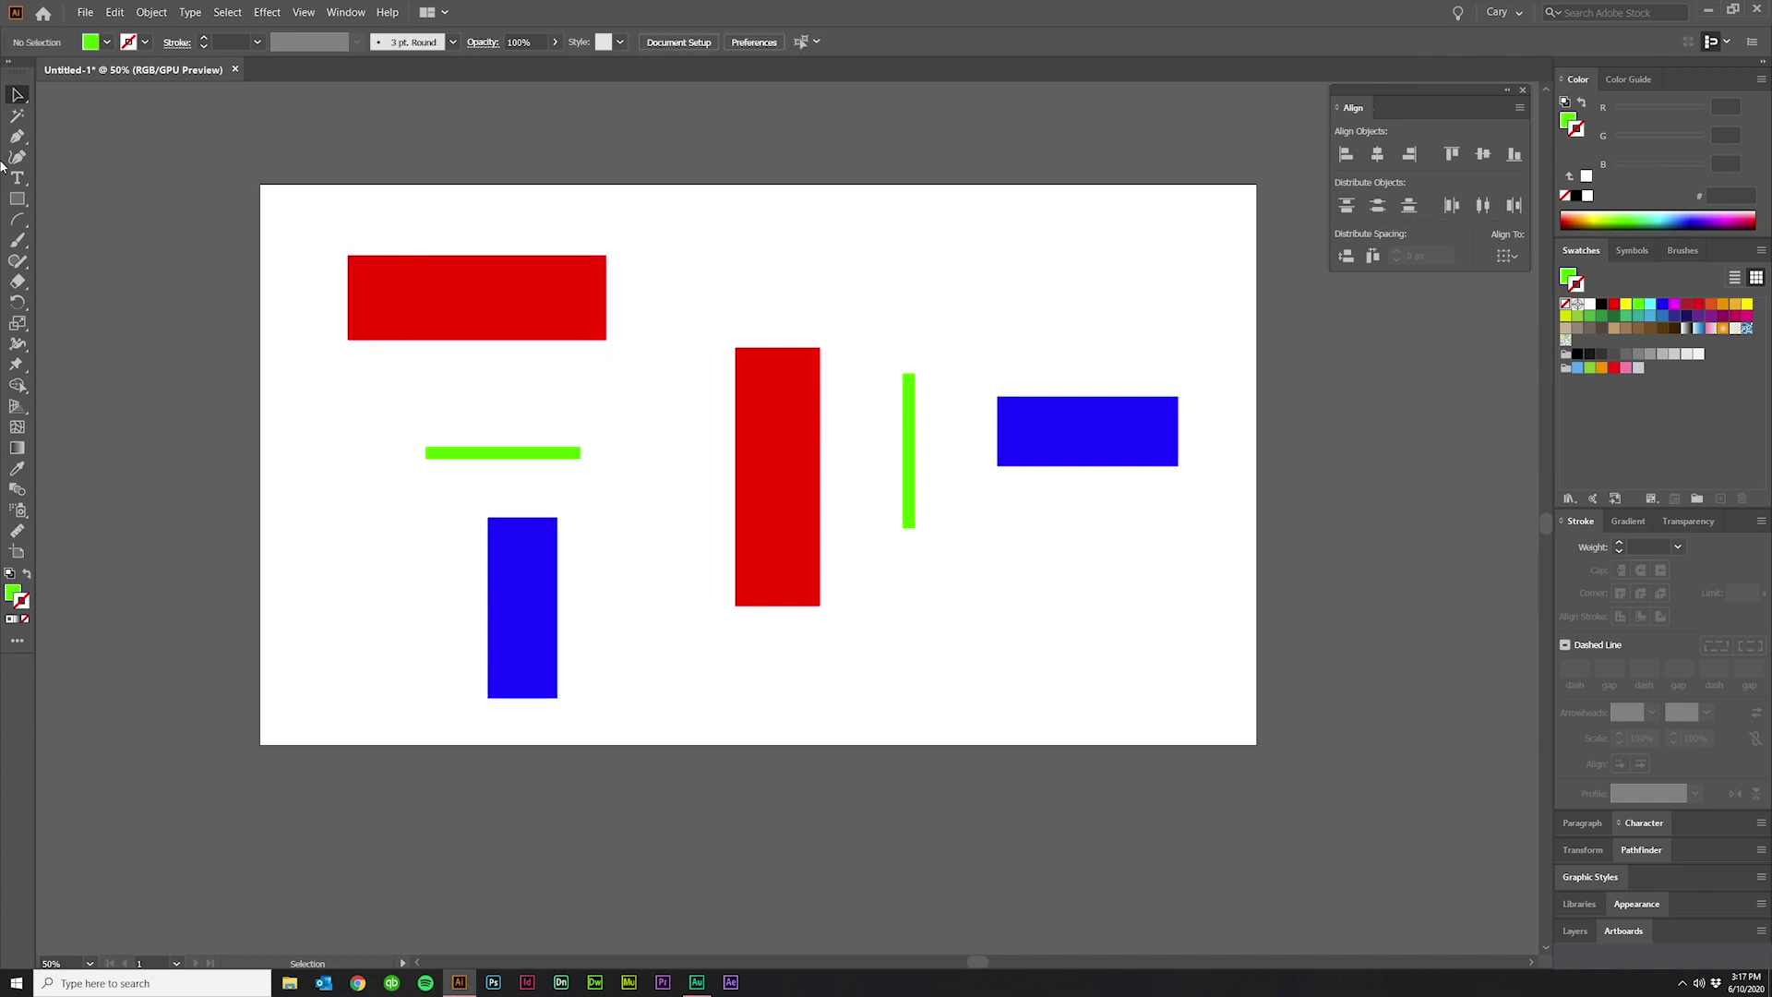
pyautogui.click(17, 198)
pyautogui.moveTo(488, 299); pyautogui.dragTo(509, 557)
pyautogui.press('v')
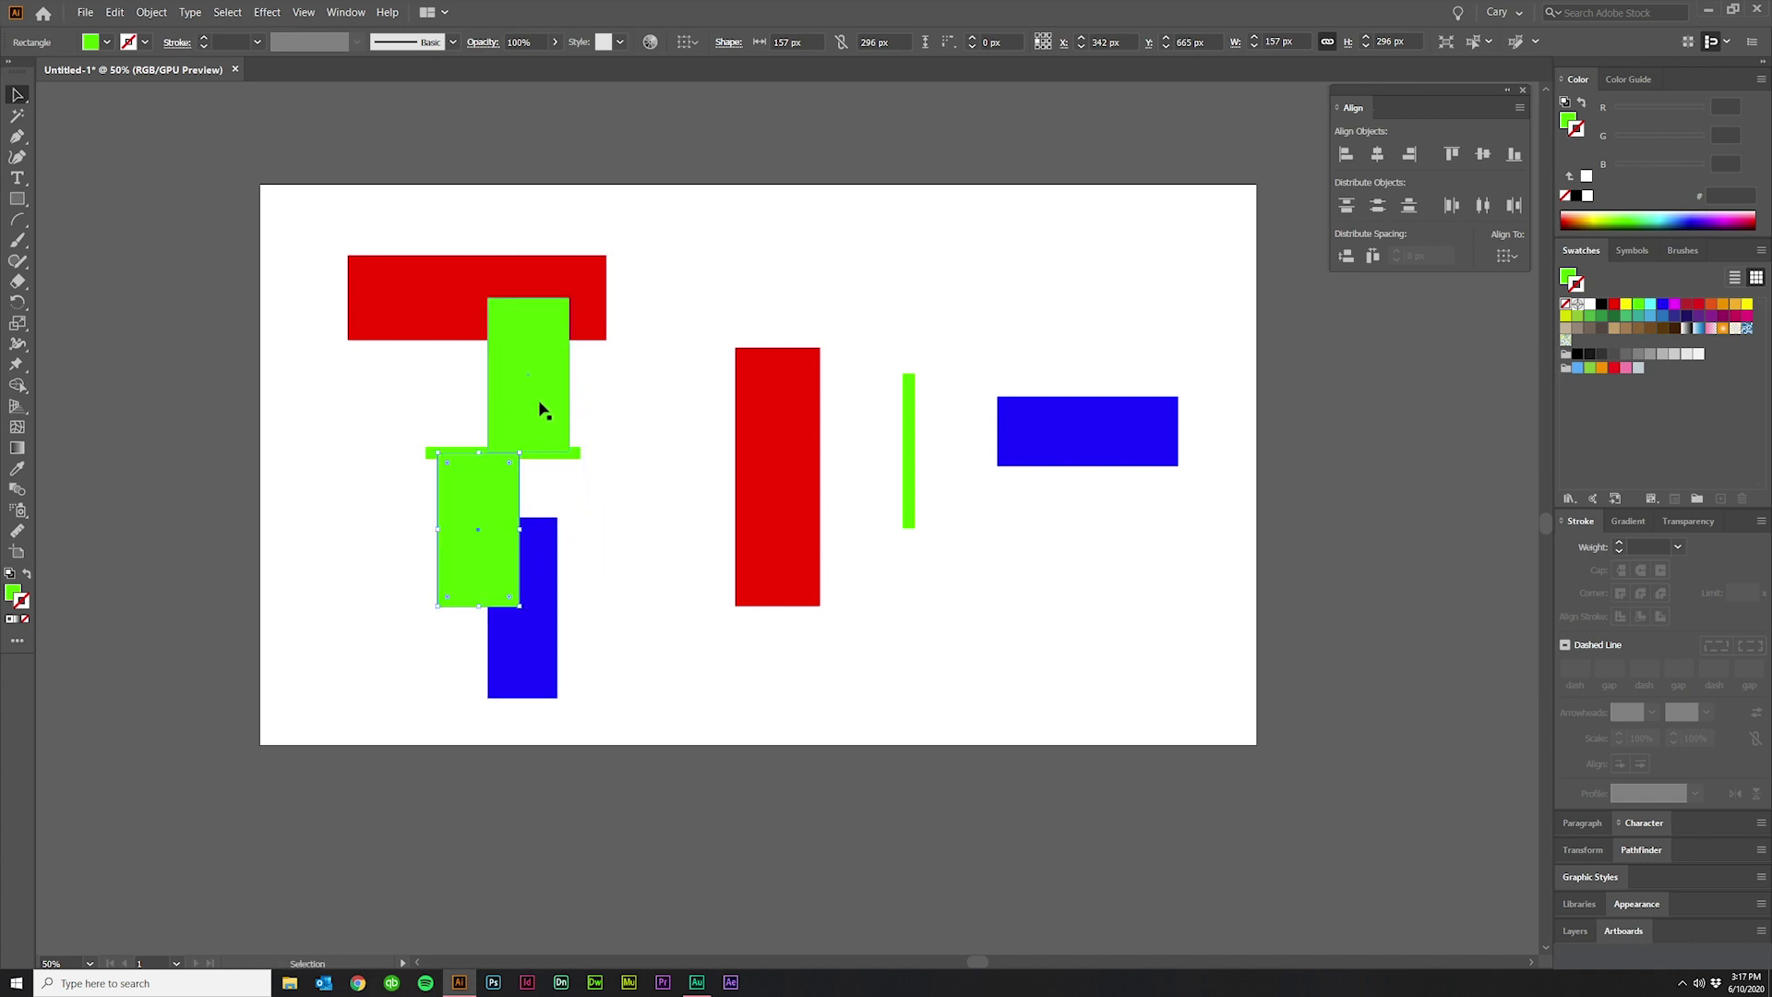
pyautogui.hotkey('ctrl', 'z')
pyautogui.hotkey('ctrl', 'z')
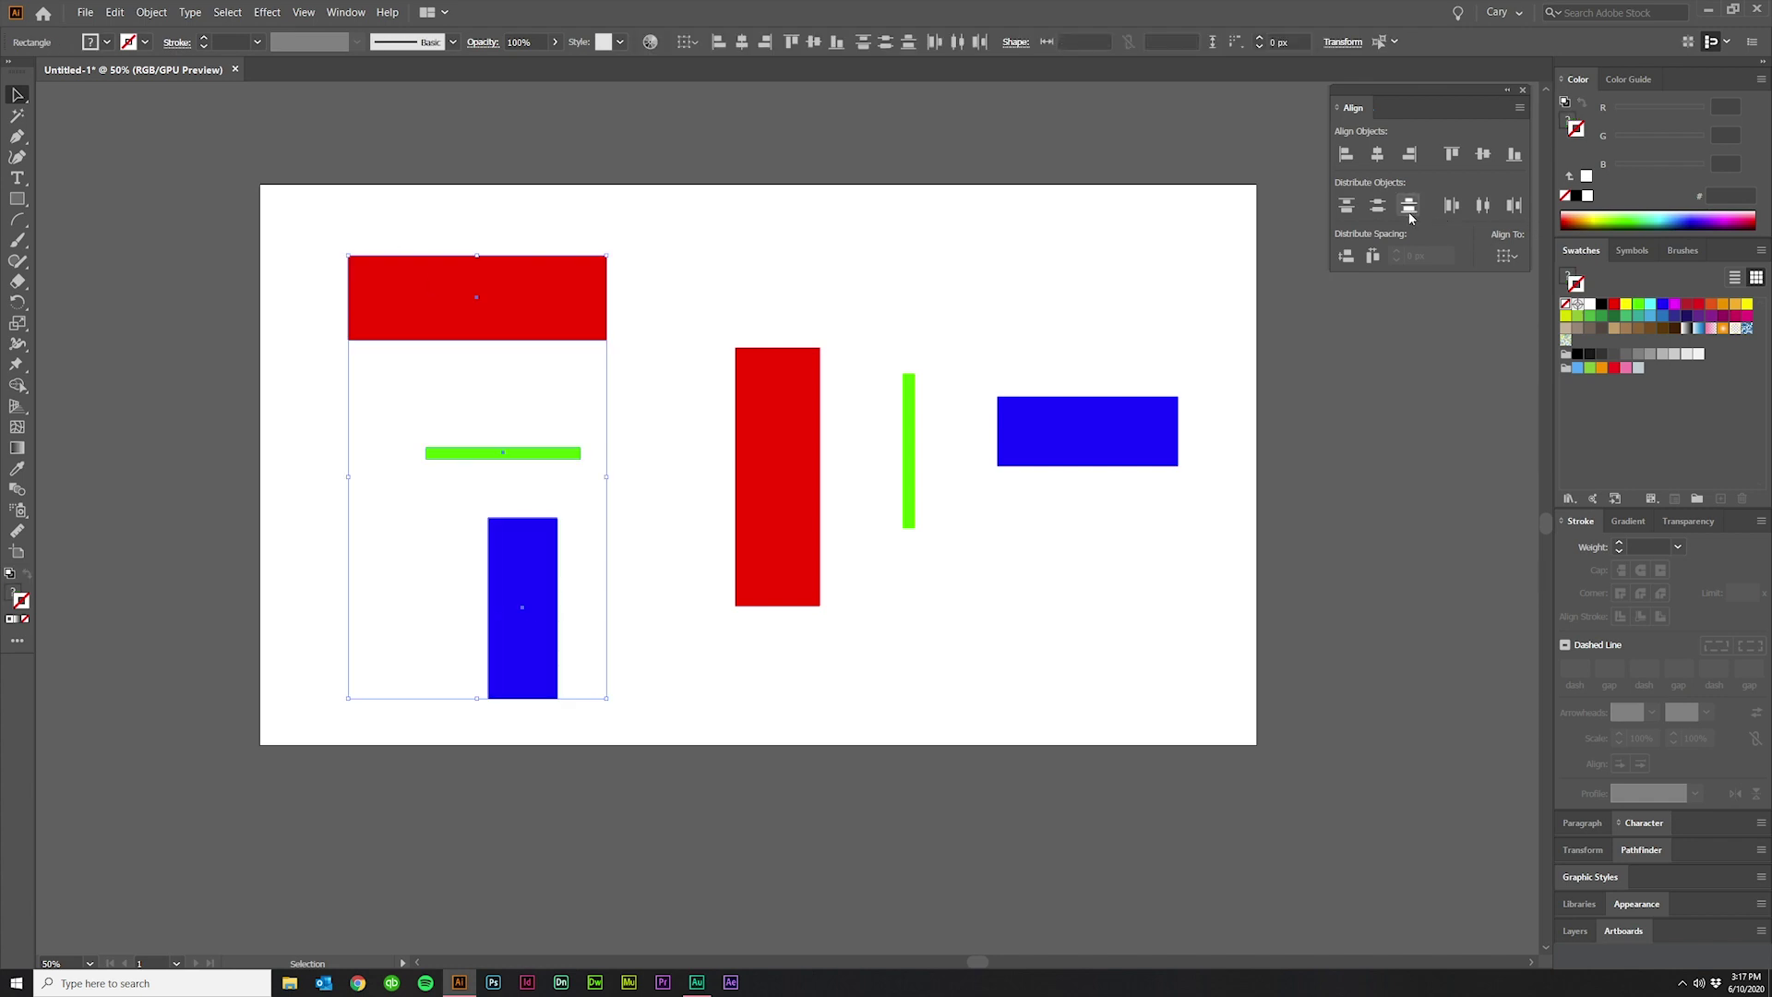
pyautogui.click(1409, 207)
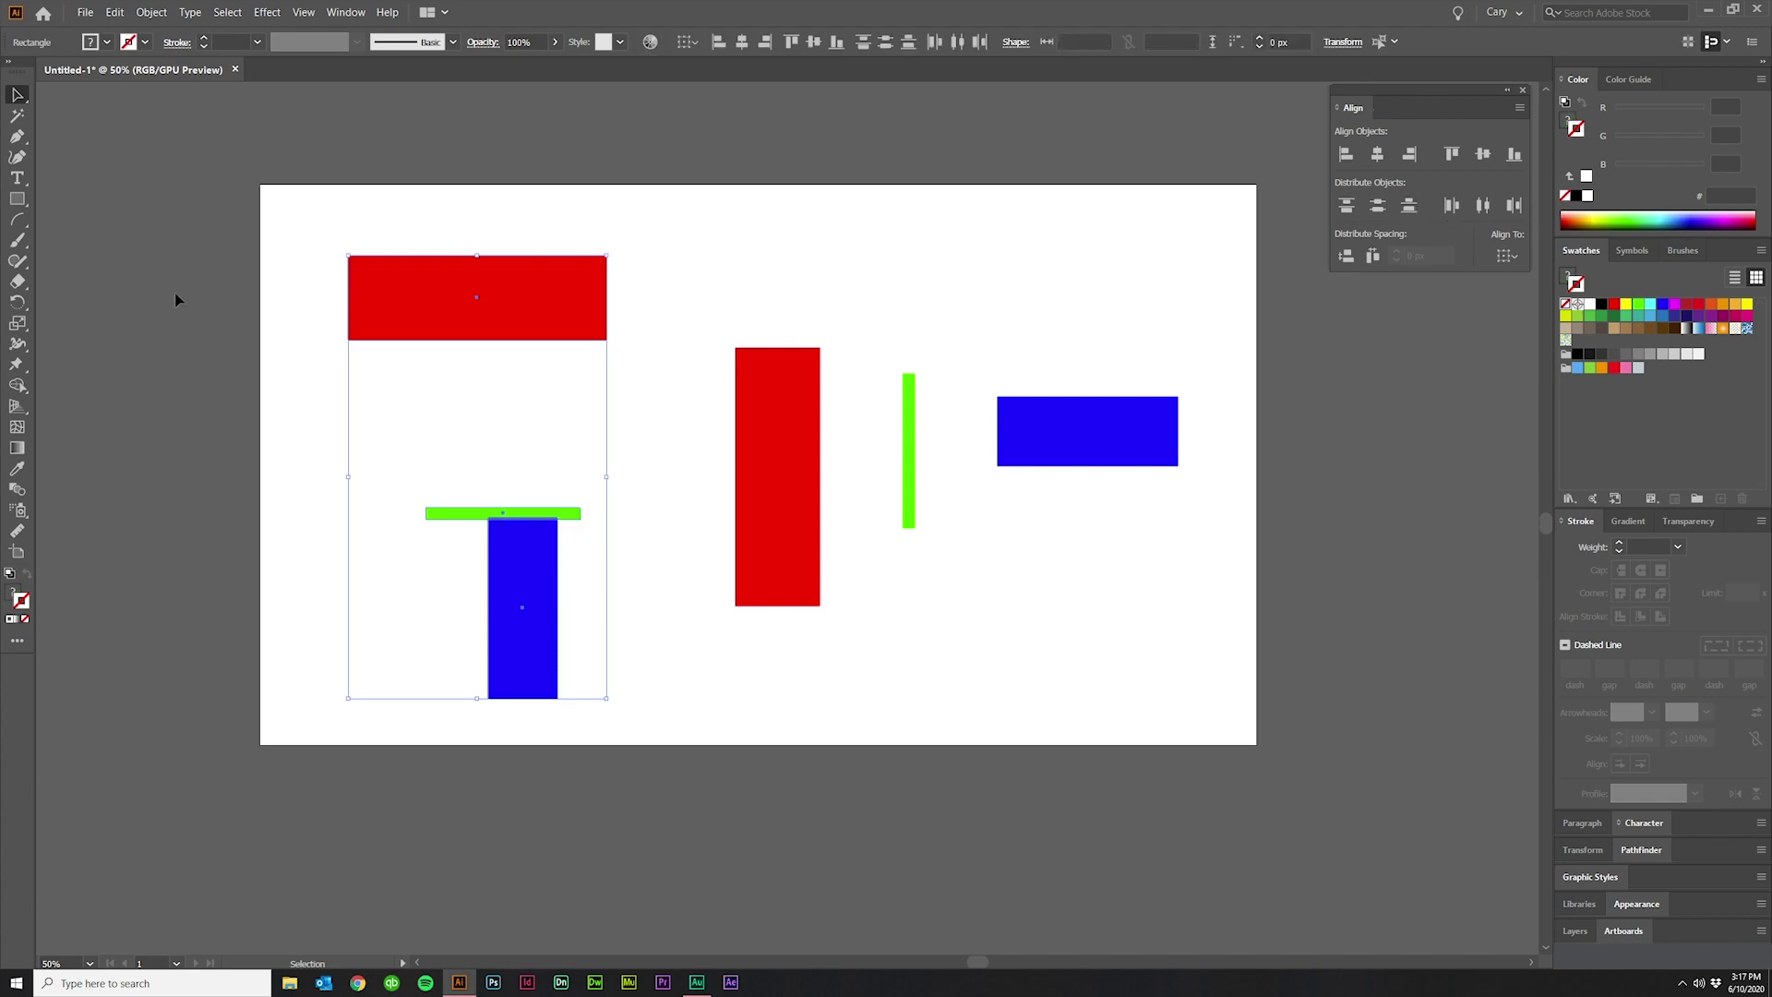
pyautogui.click(422, 357)
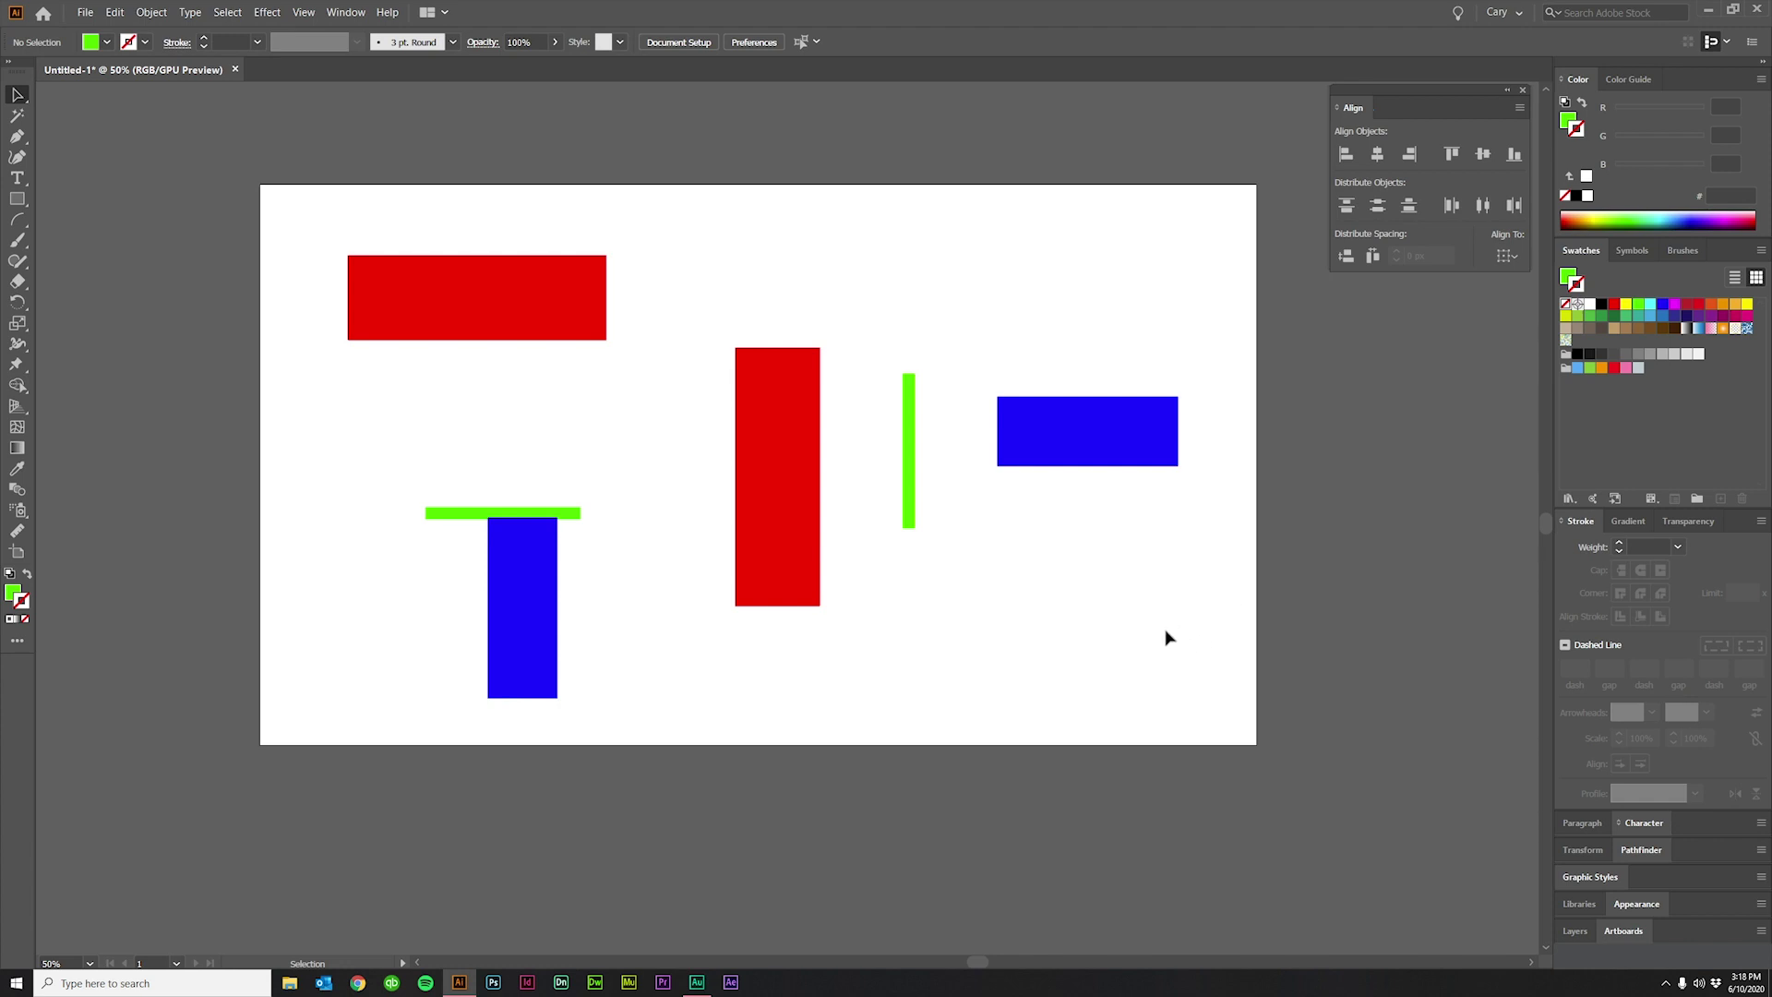
pyautogui.moveTo(1193, 660); pyautogui.dragTo(720, 294)
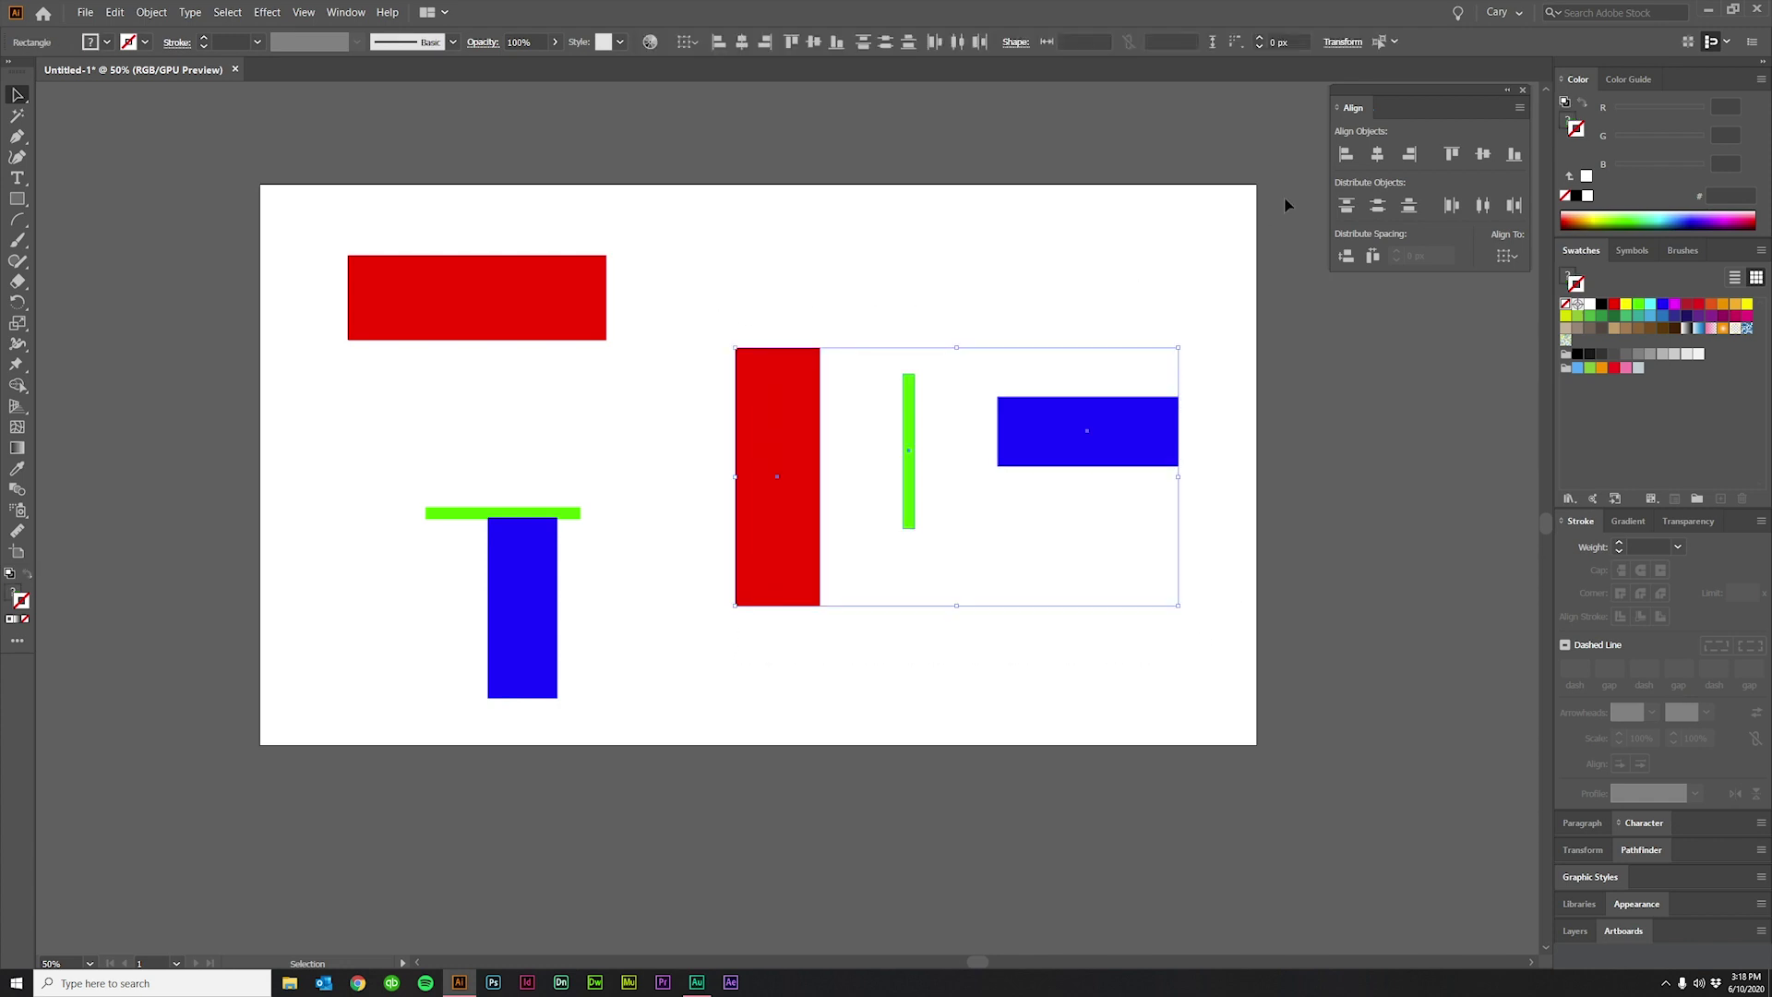
# Distribute the right trio horizontally by left edges, centres, then right edges, and deselect.
pyautogui.click(1451, 205)
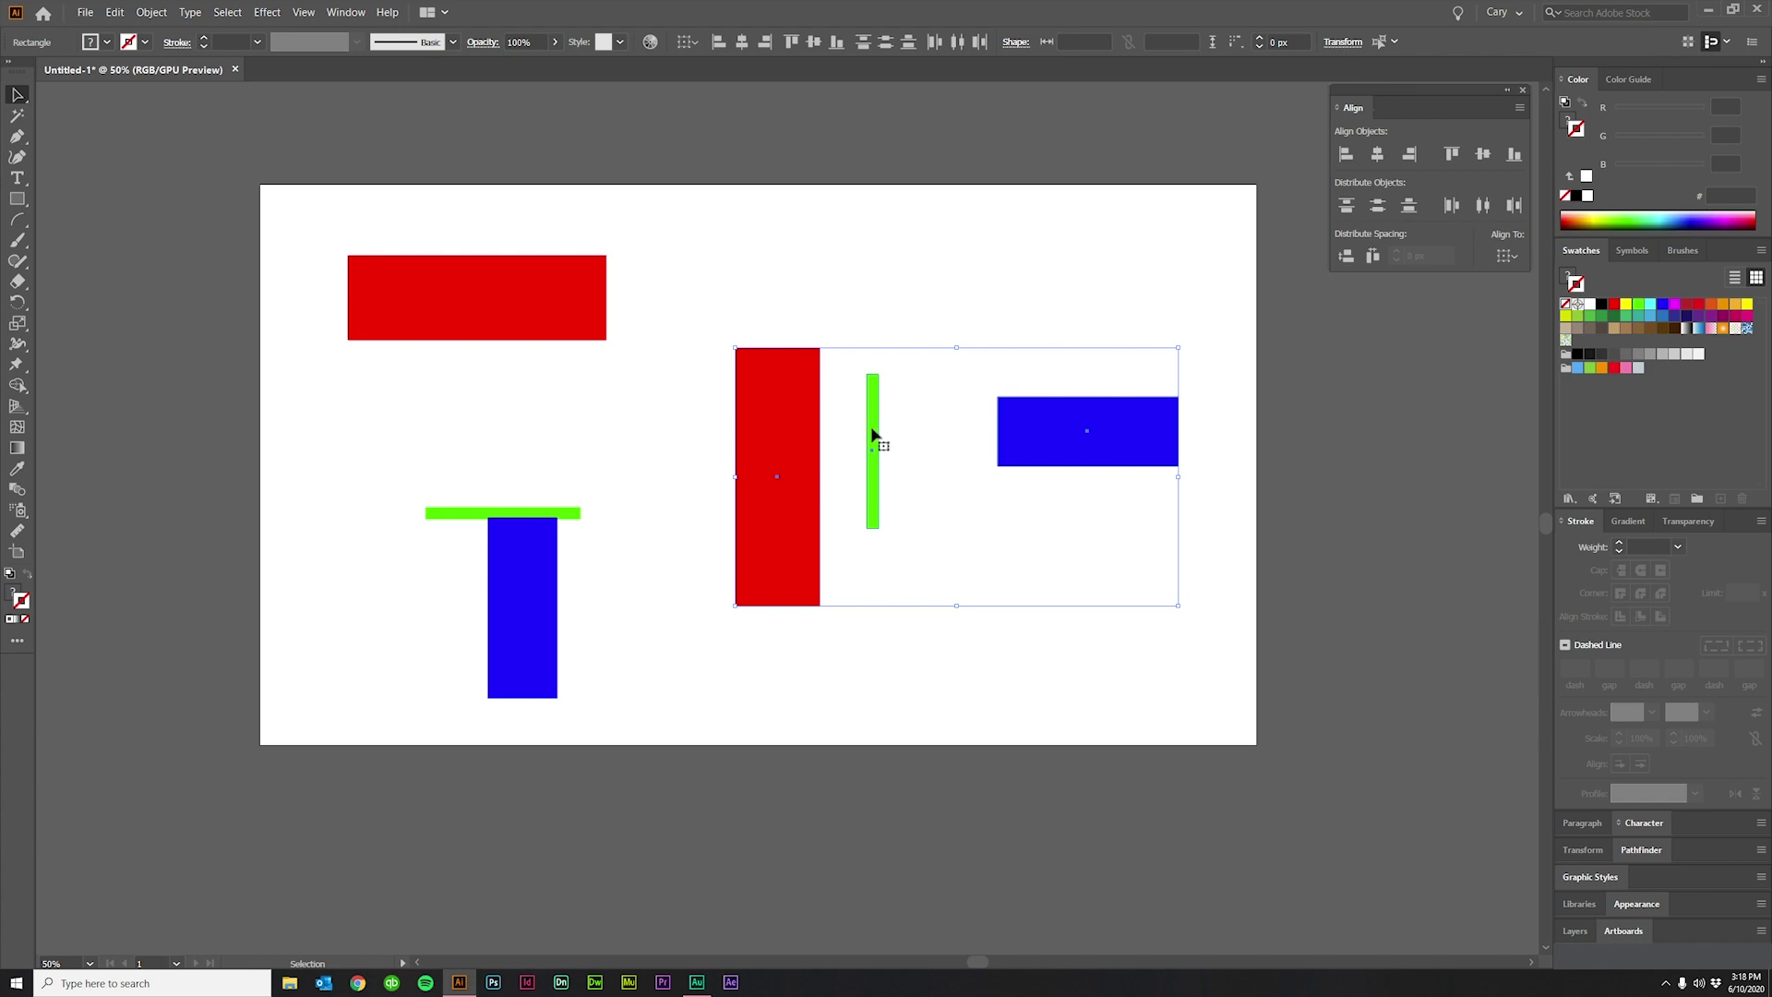
pyautogui.click(1484, 207)
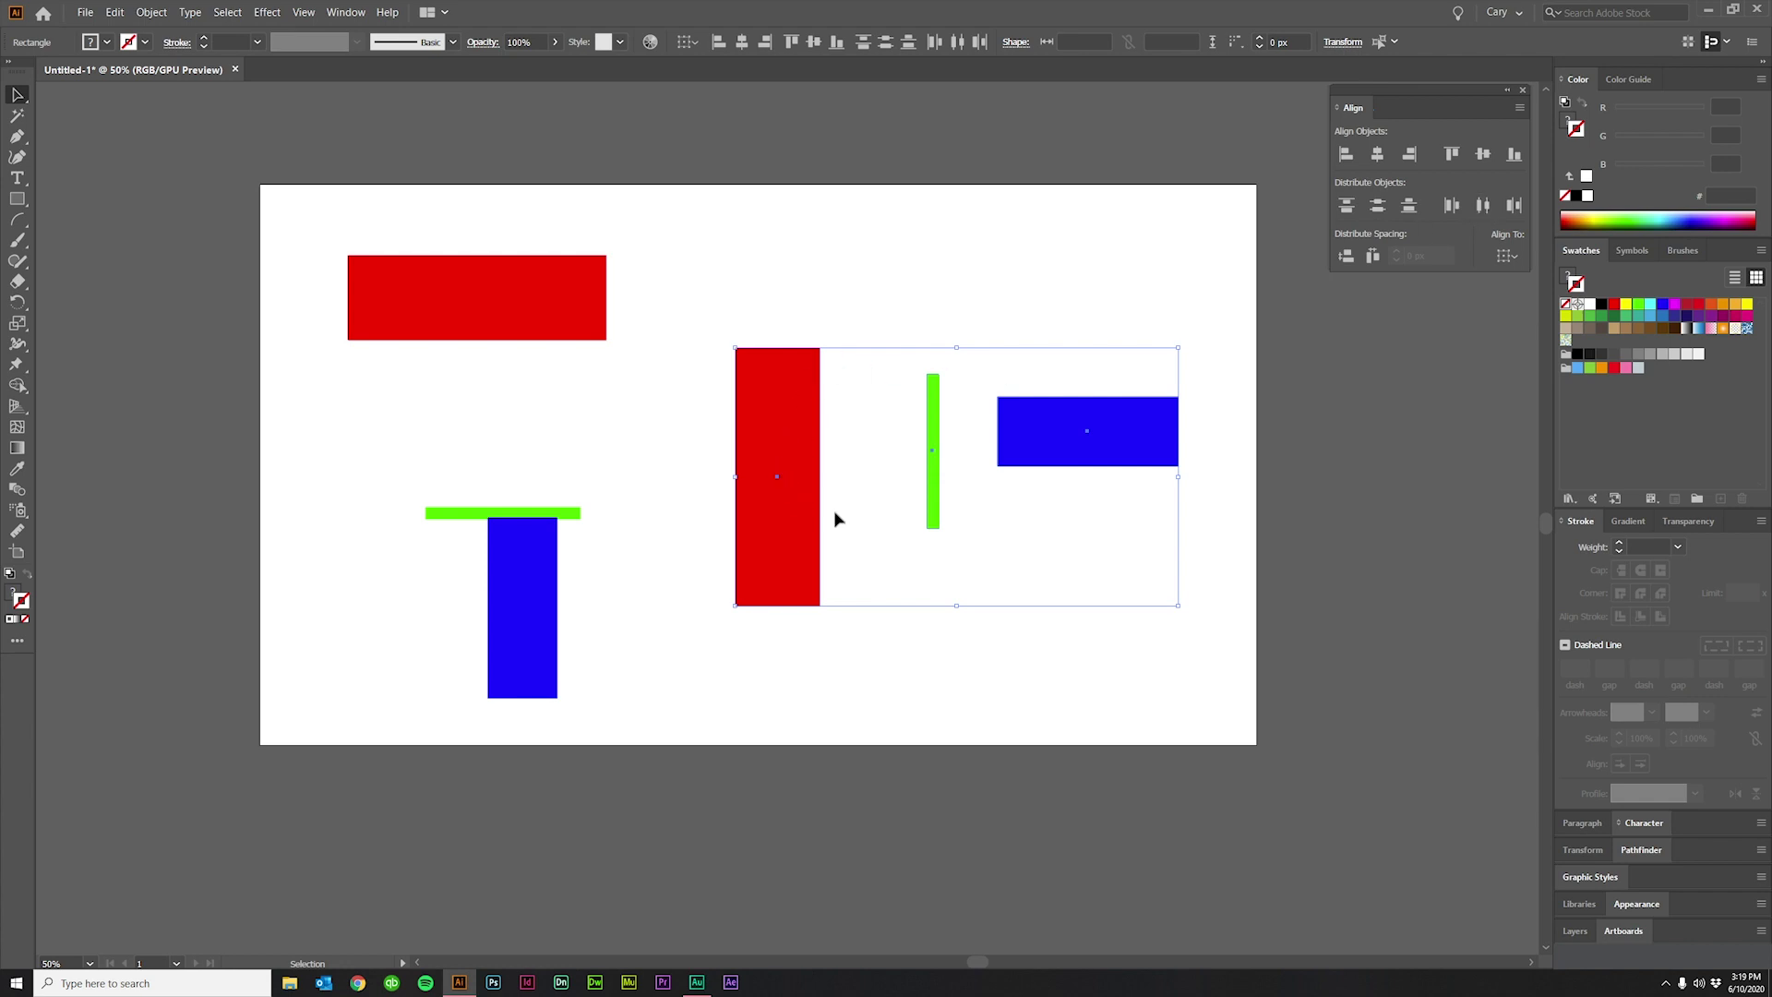
pyautogui.click(890, 609)
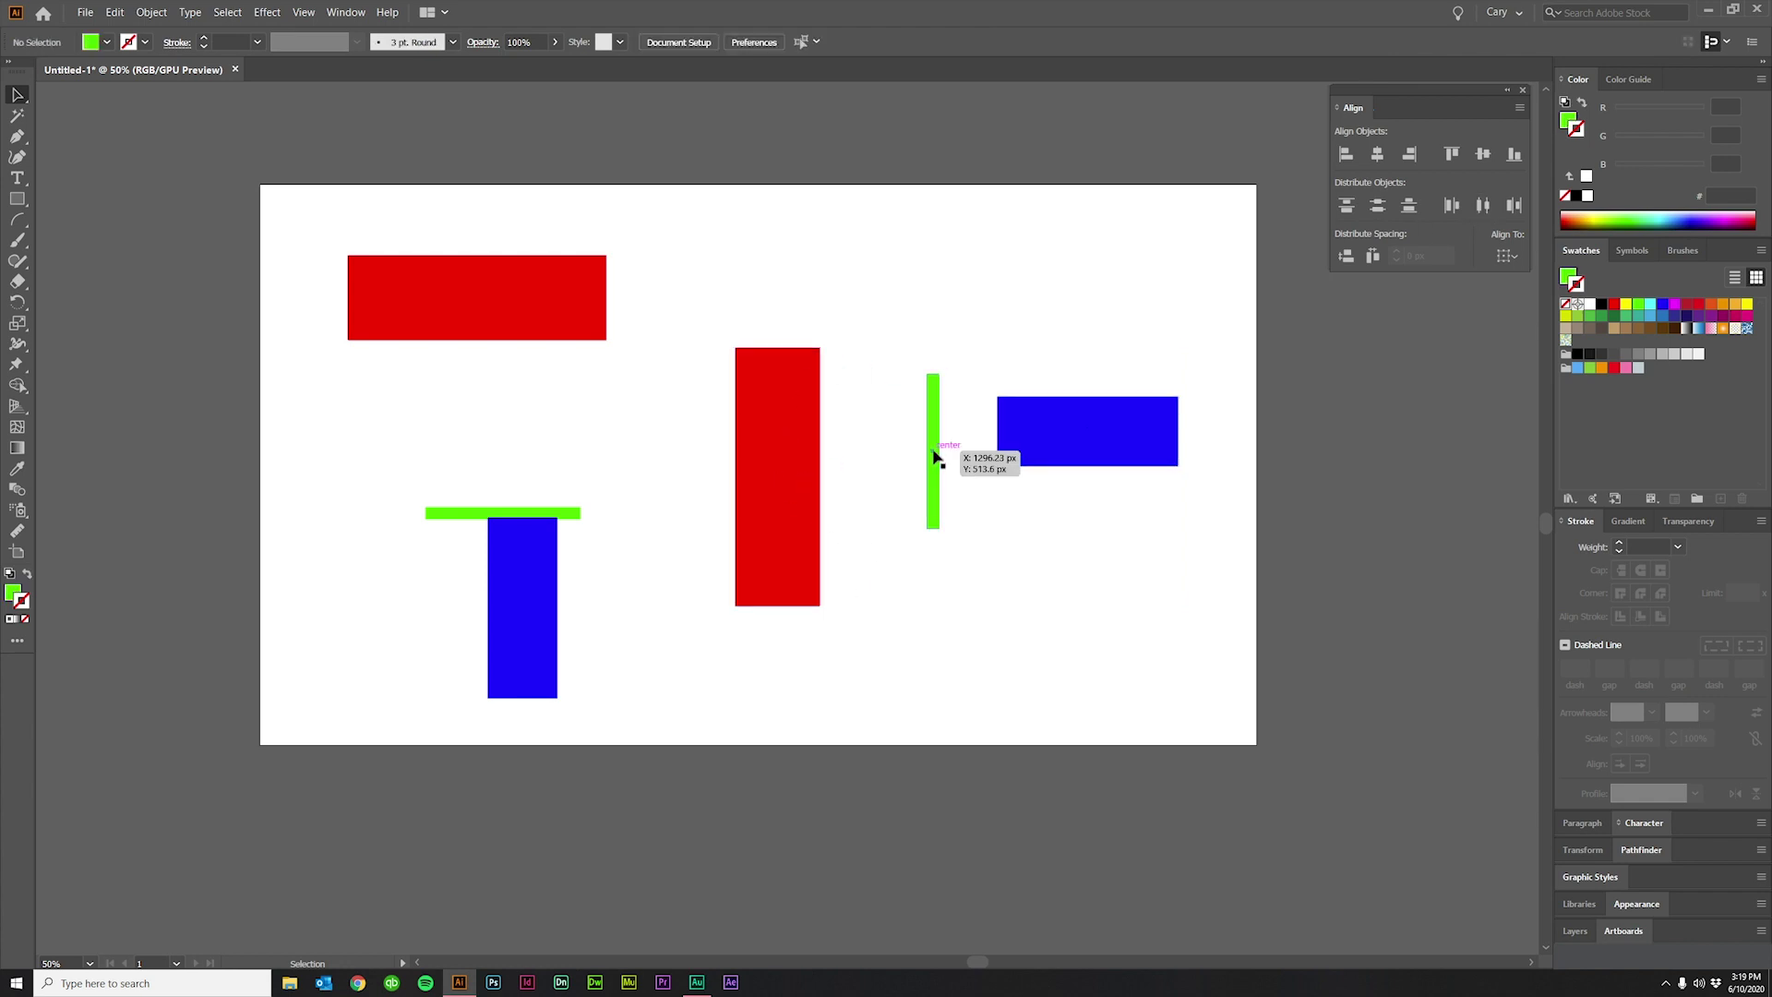
pyautogui.moveTo(1192, 676); pyautogui.dragTo(771, 330)
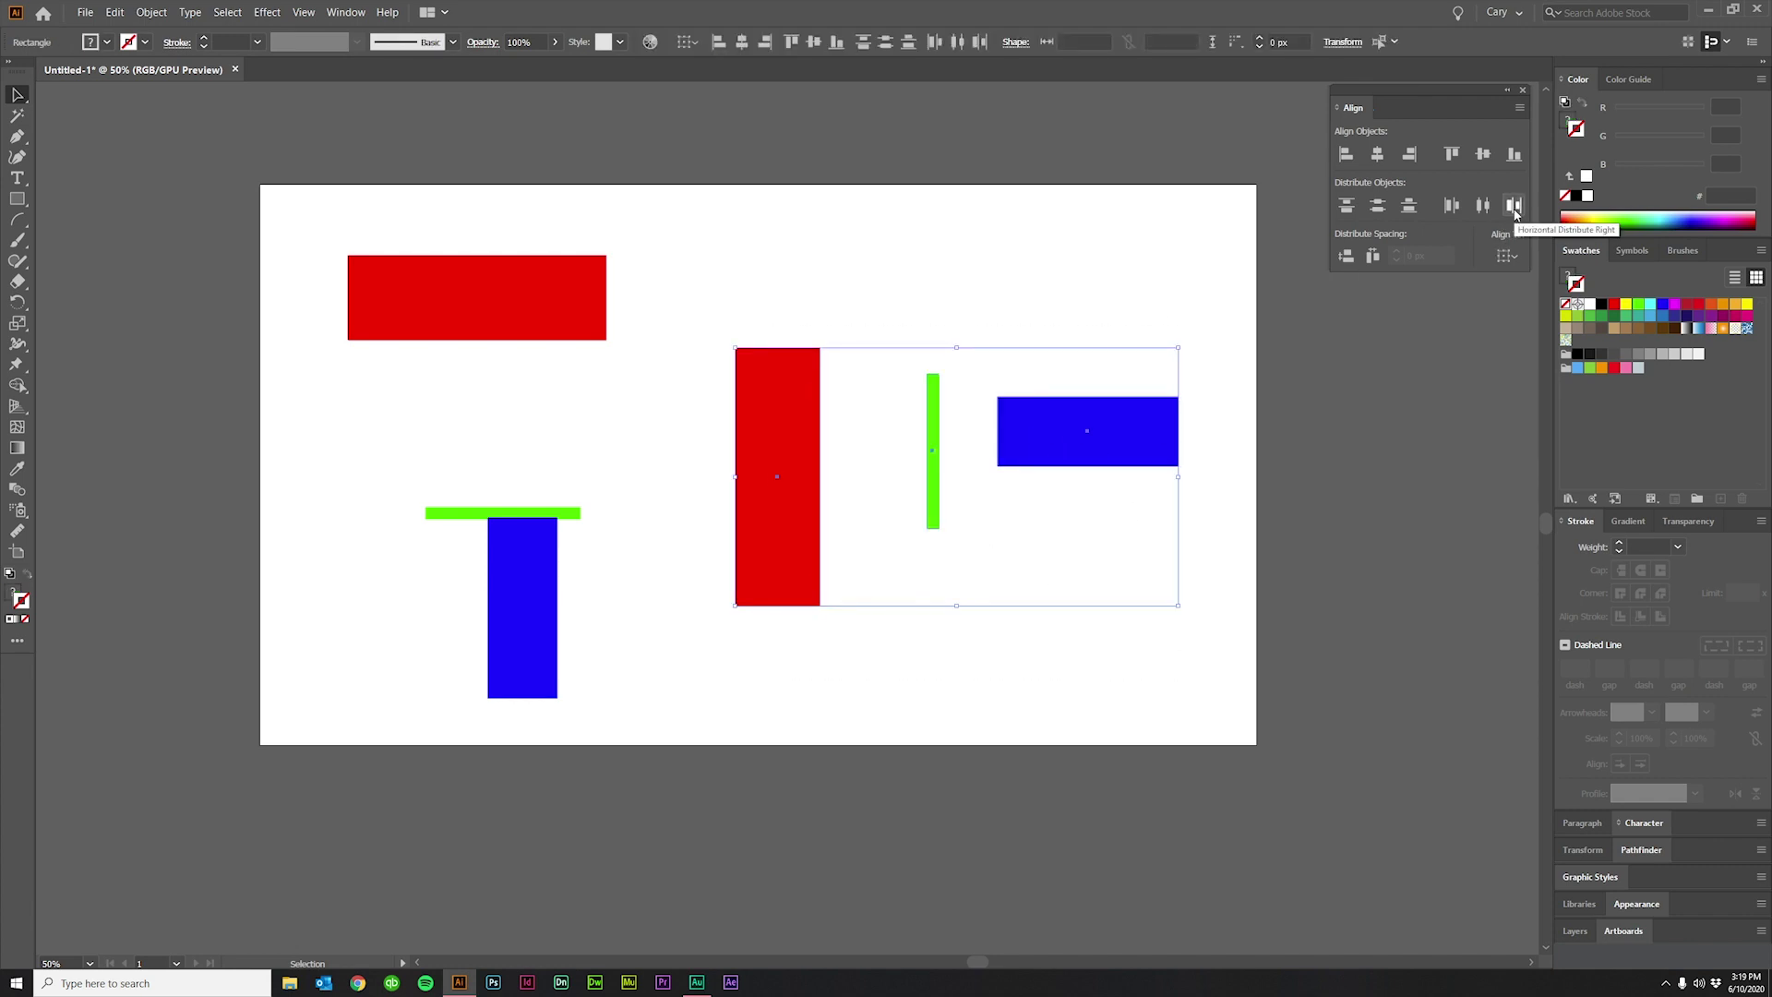
pyautogui.click(1515, 210)
pyautogui.click(965, 690)
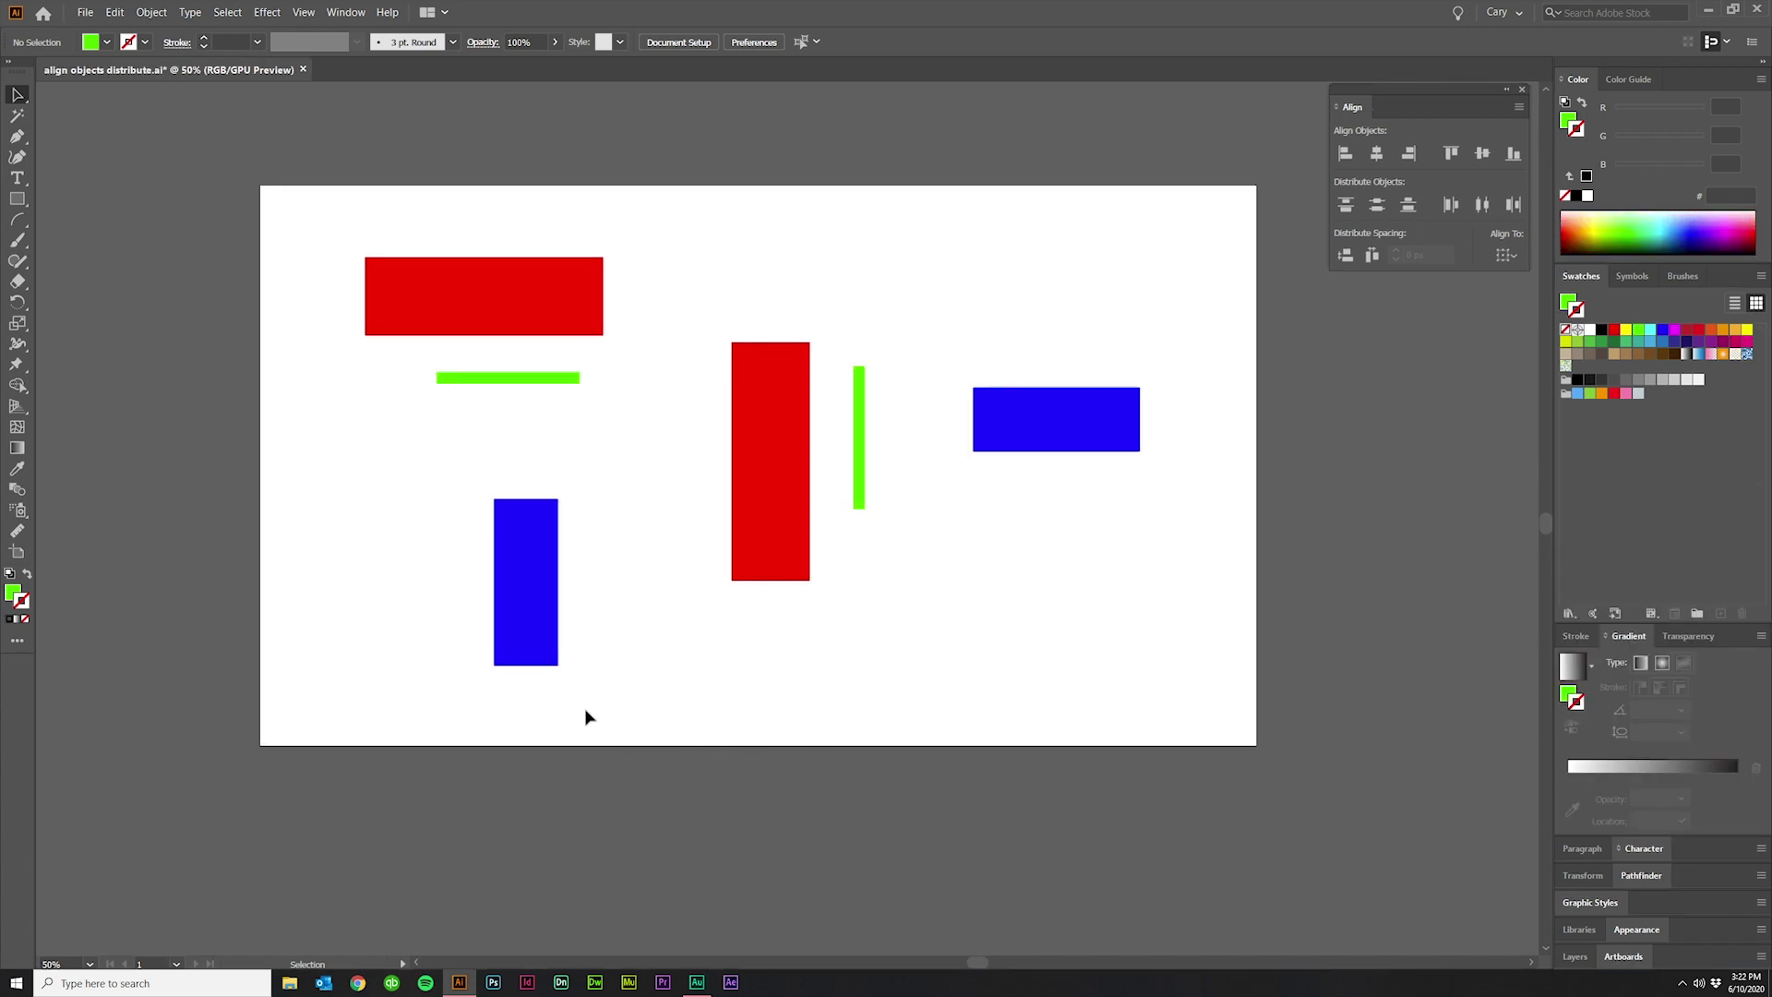
# Give the left red, green and blue shapes equal vertical spacing.
pyautogui.moveTo(614, 692); pyautogui.dragTo(397, 277)
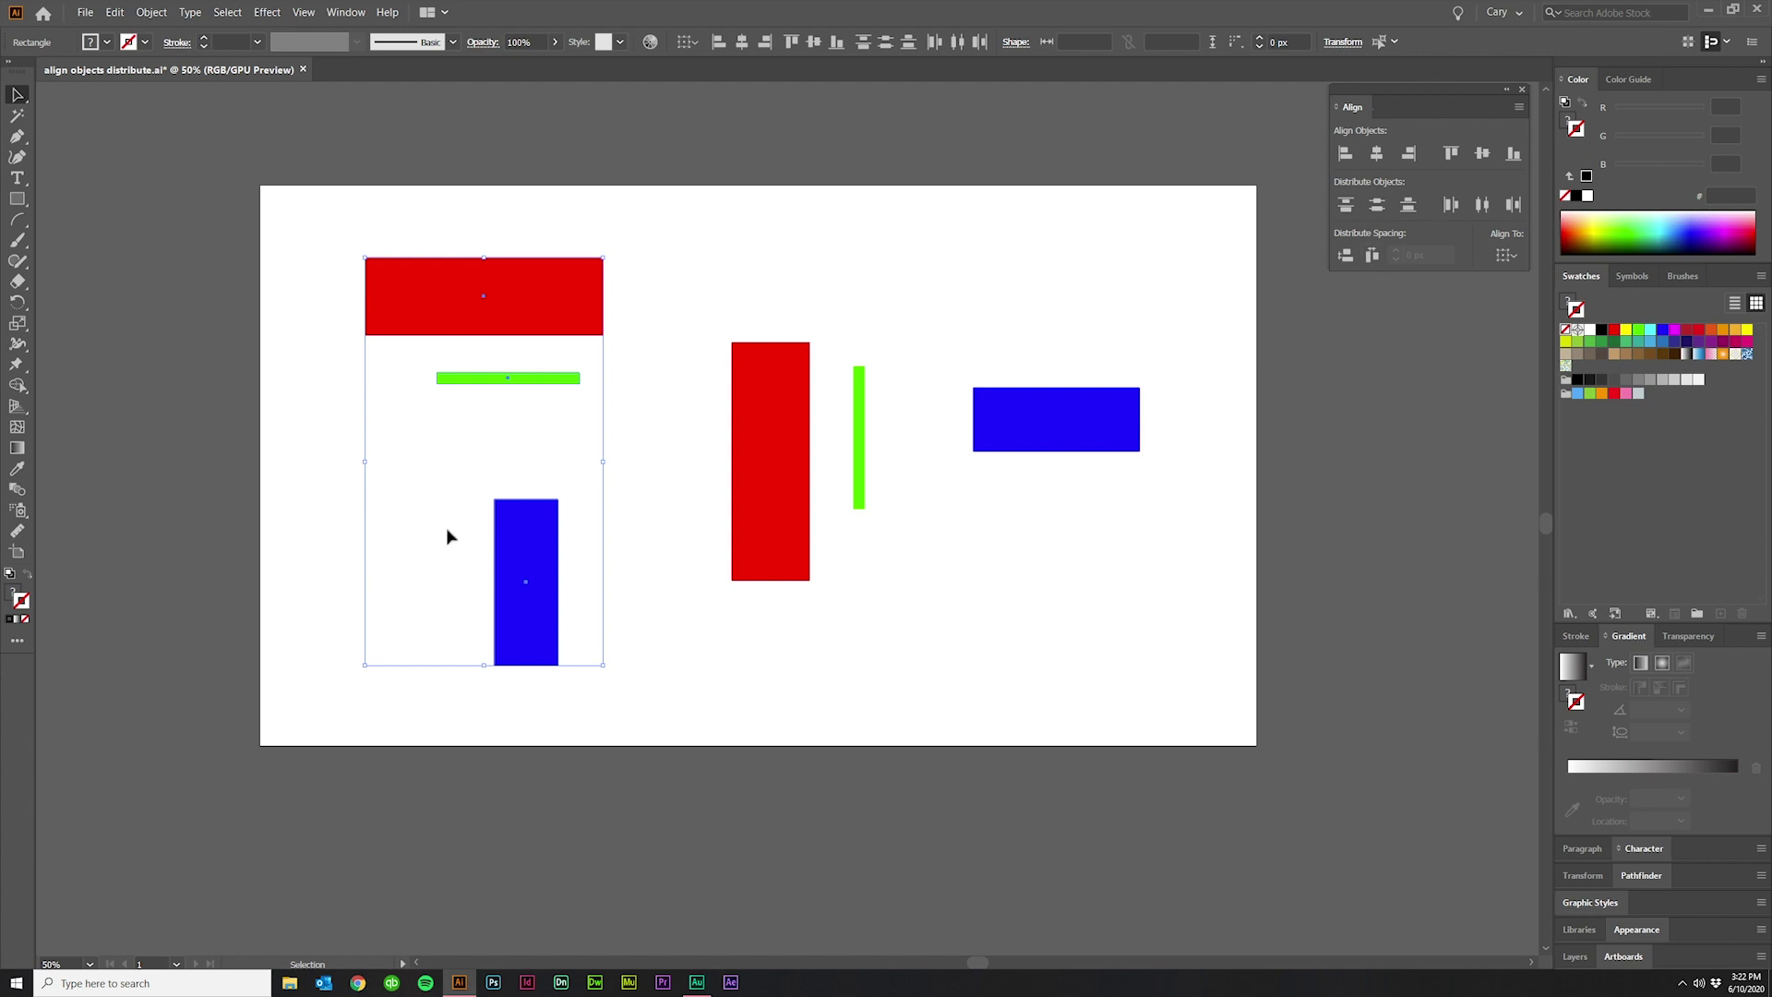
pyautogui.click(1348, 262)
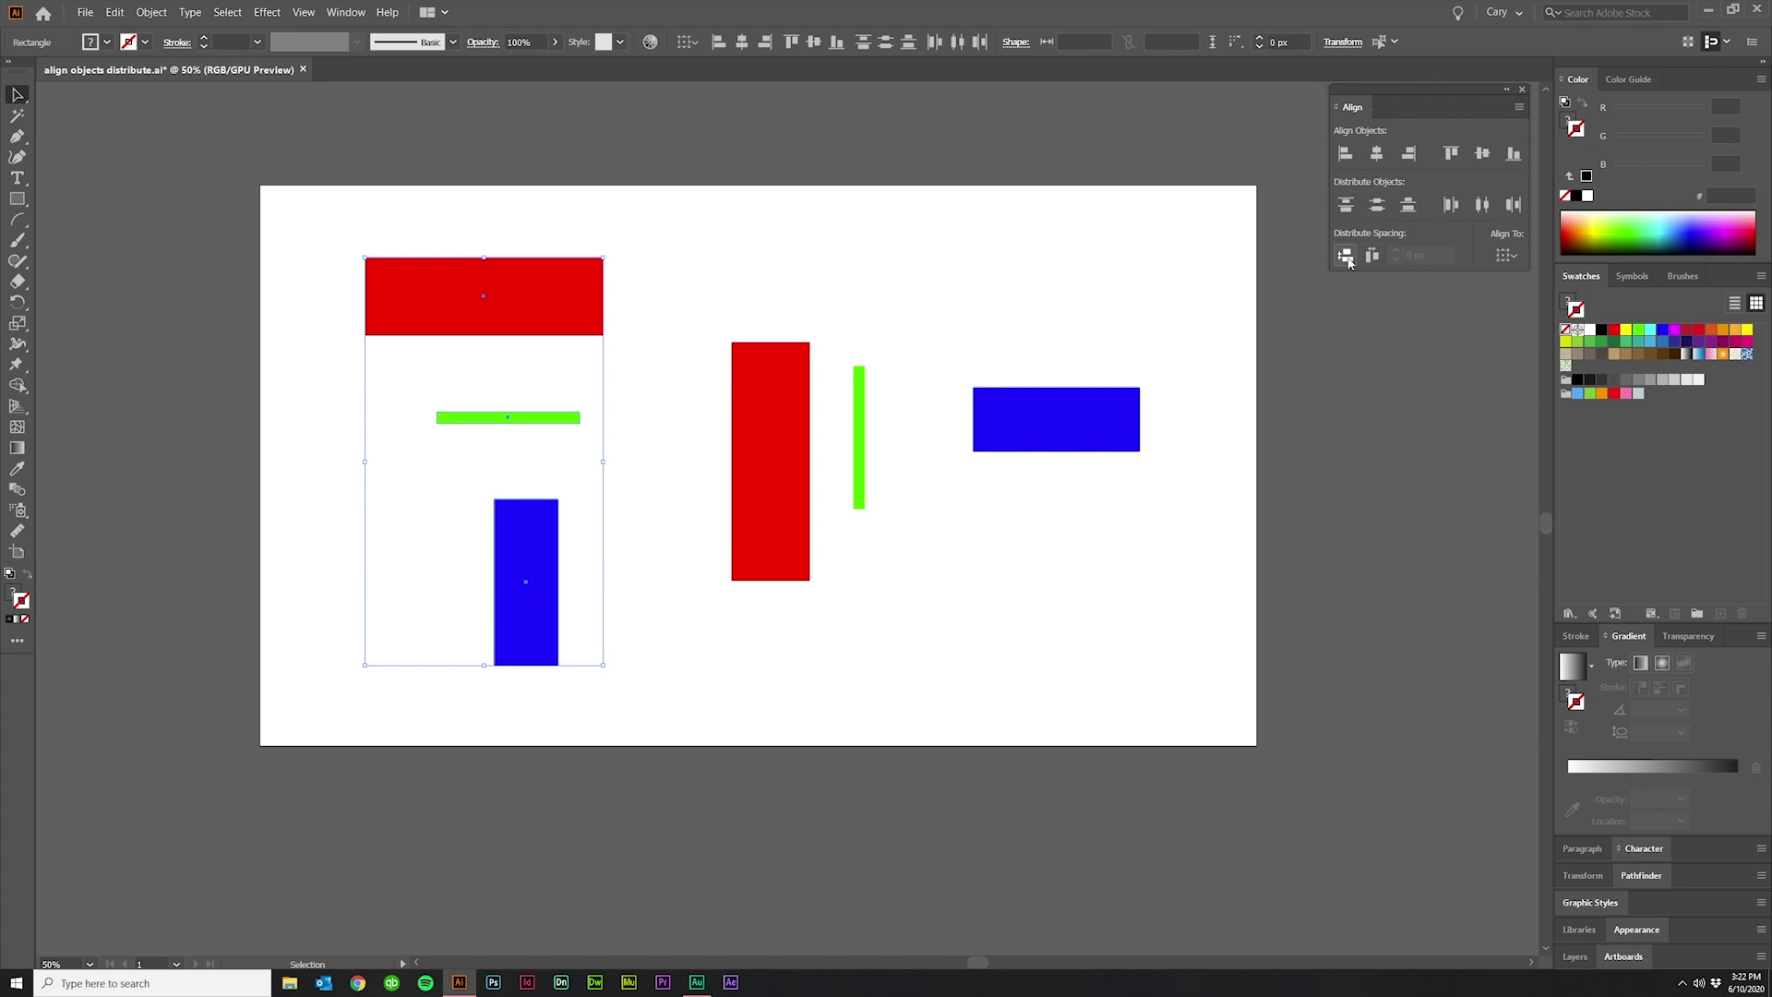
pyautogui.click(678, 335)
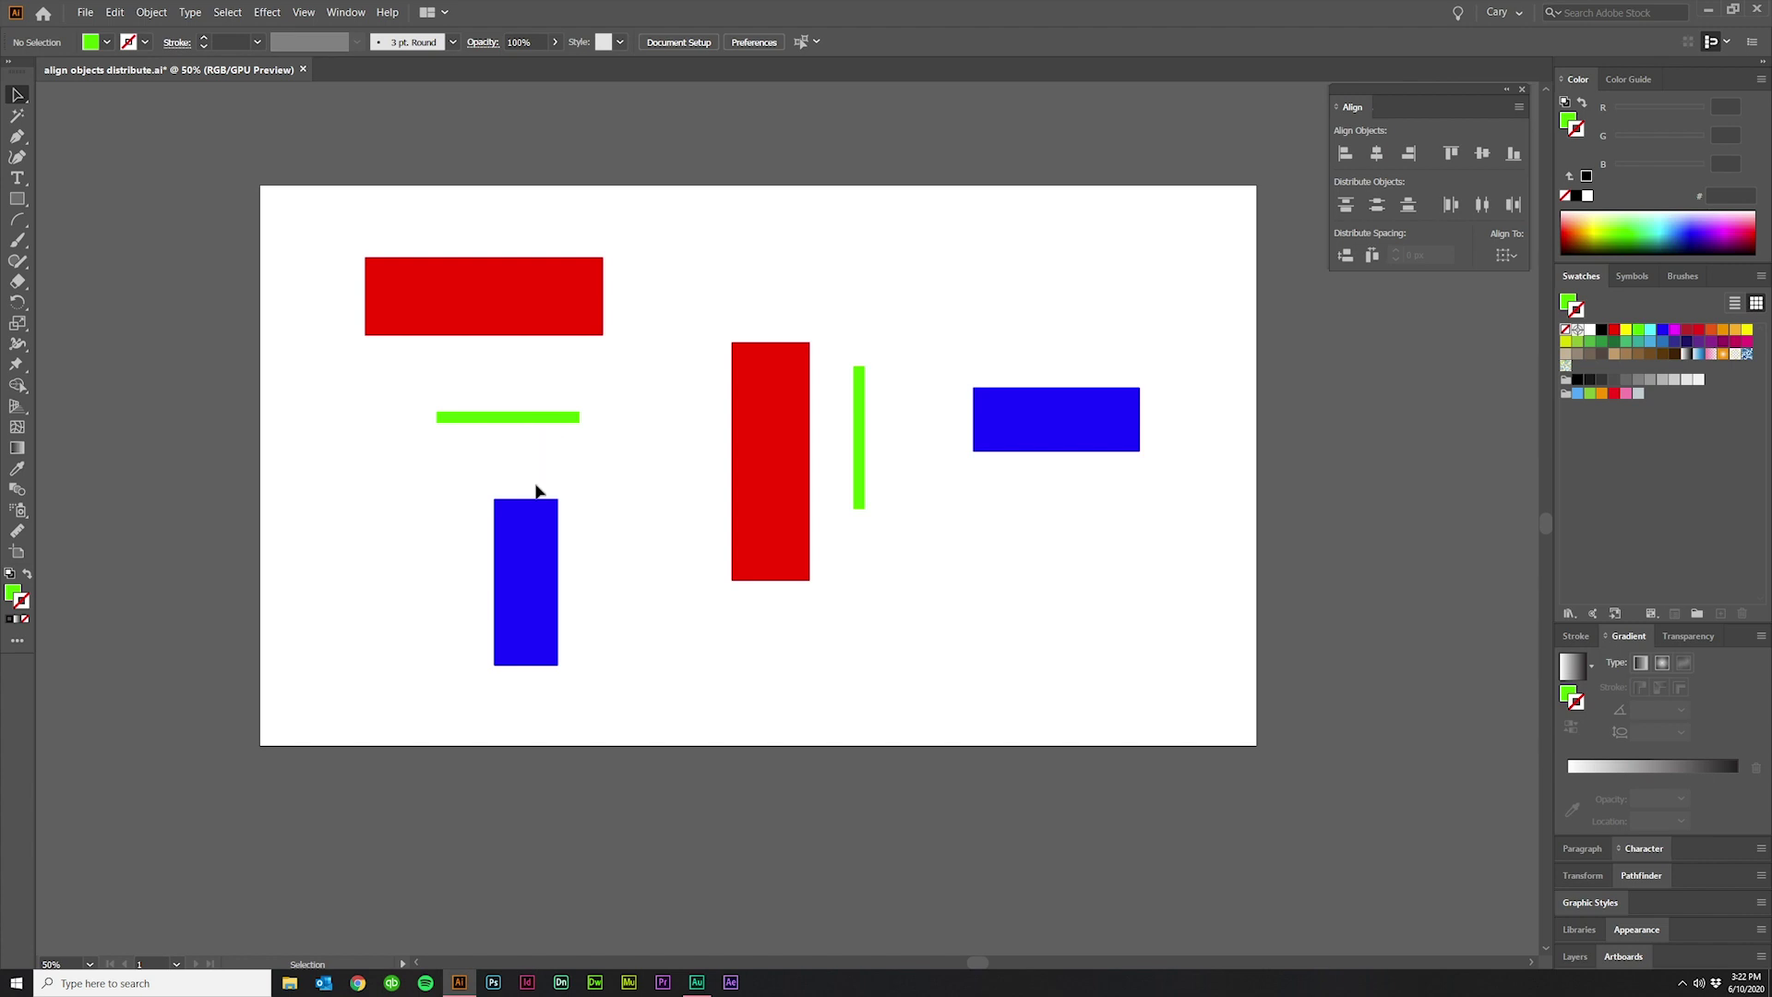
# Give the right red, green and blue shapes equal horizontal spacing.
pyautogui.moveTo(1182, 687); pyautogui.dragTo(710, 263)
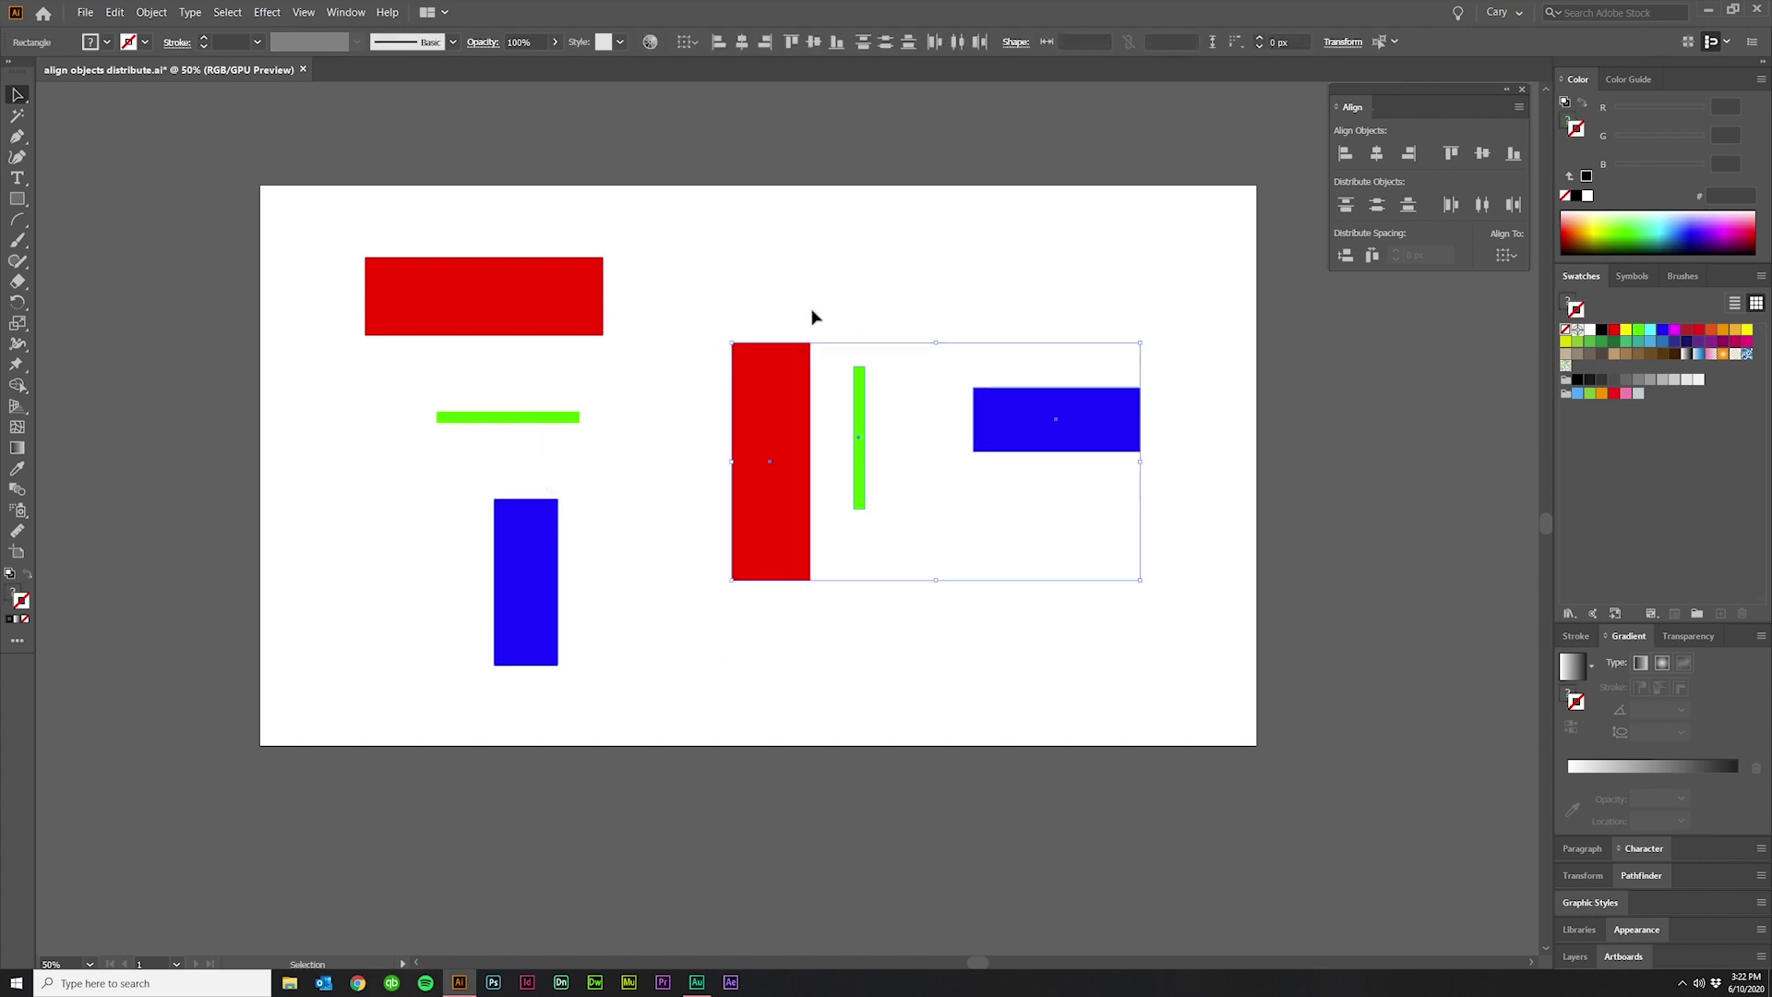
pyautogui.click(1372, 260)
pyautogui.click(1156, 685)
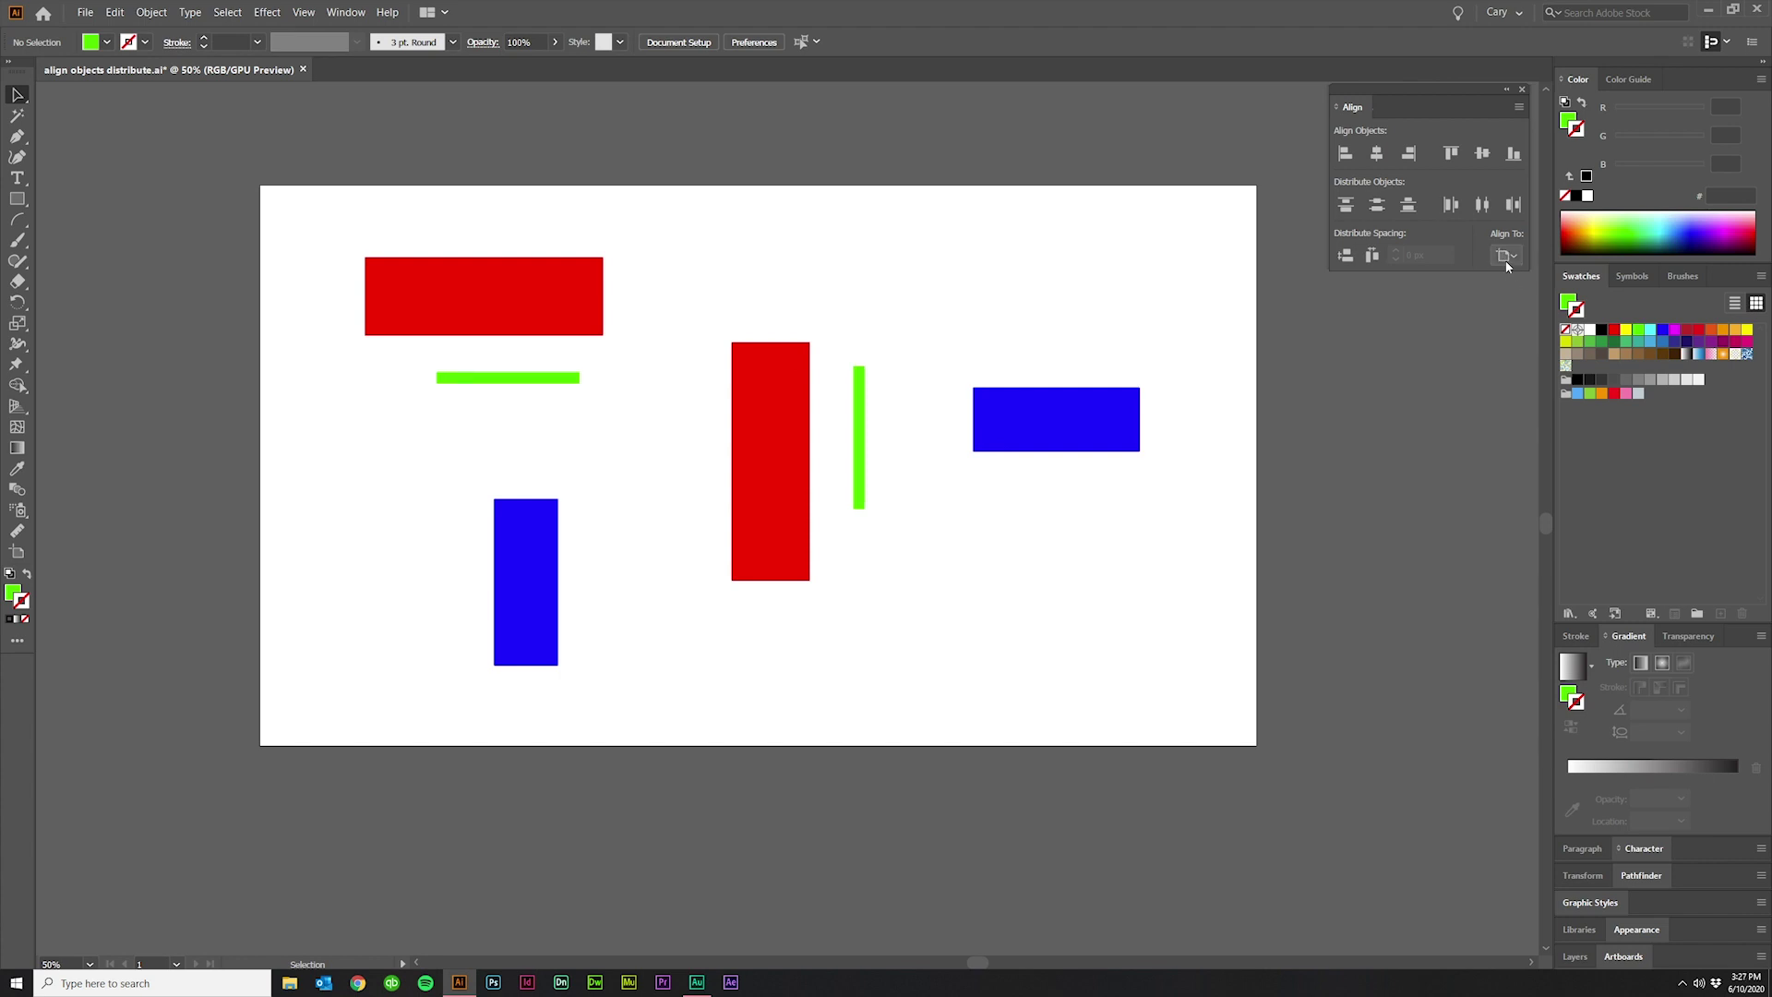
# Review the Align To options and select the right trio with the tall red rectangle as key object.
pyautogui.click(1507, 262)
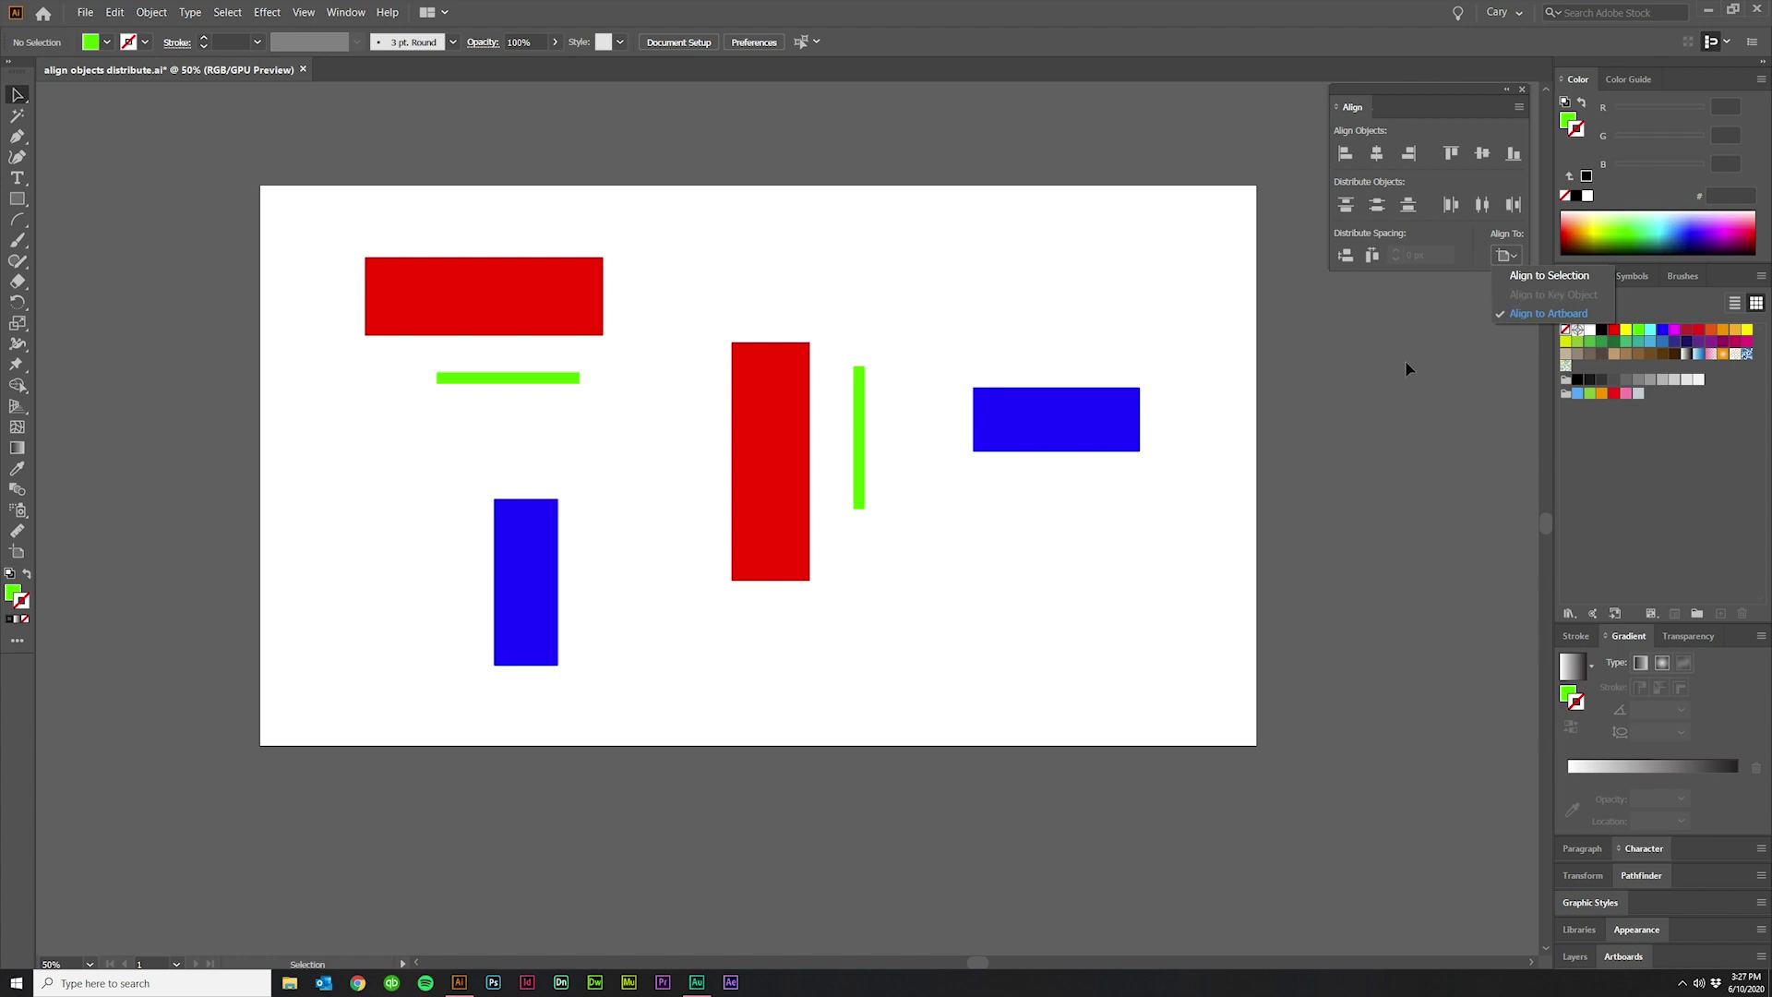
pyautogui.click(1186, 688)
pyautogui.moveTo(1199, 689); pyautogui.dragTo(709, 289)
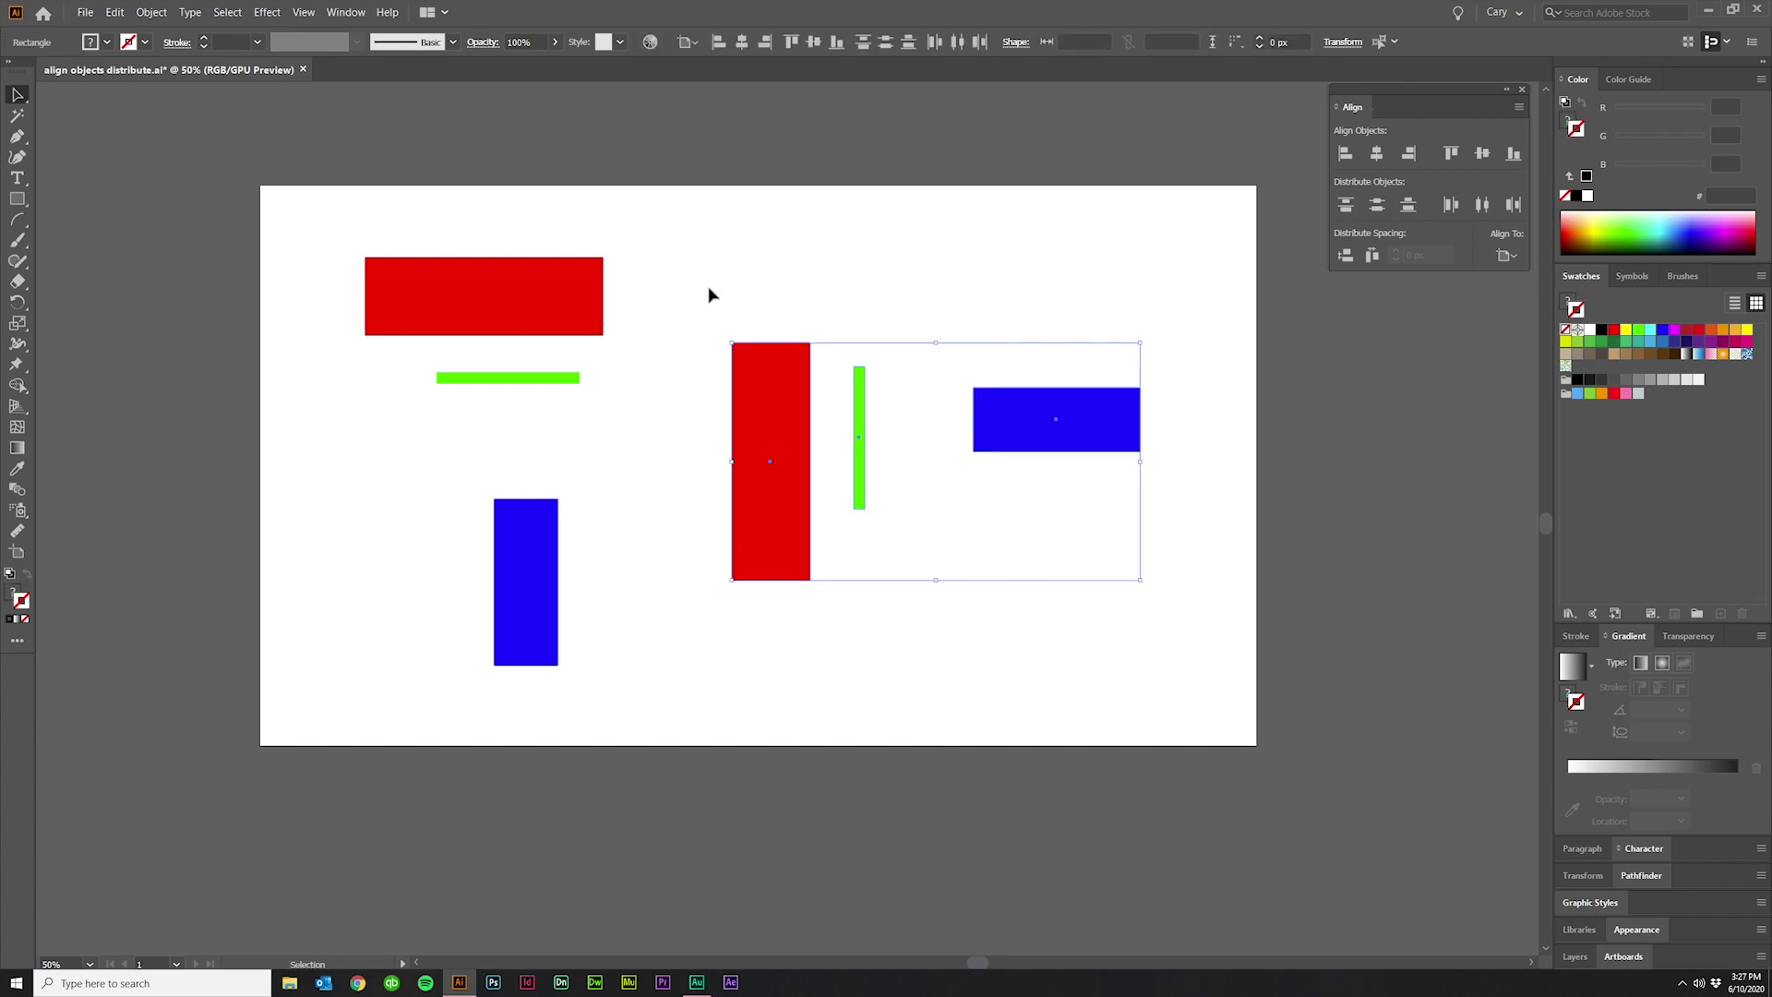
pyautogui.click(774, 389)
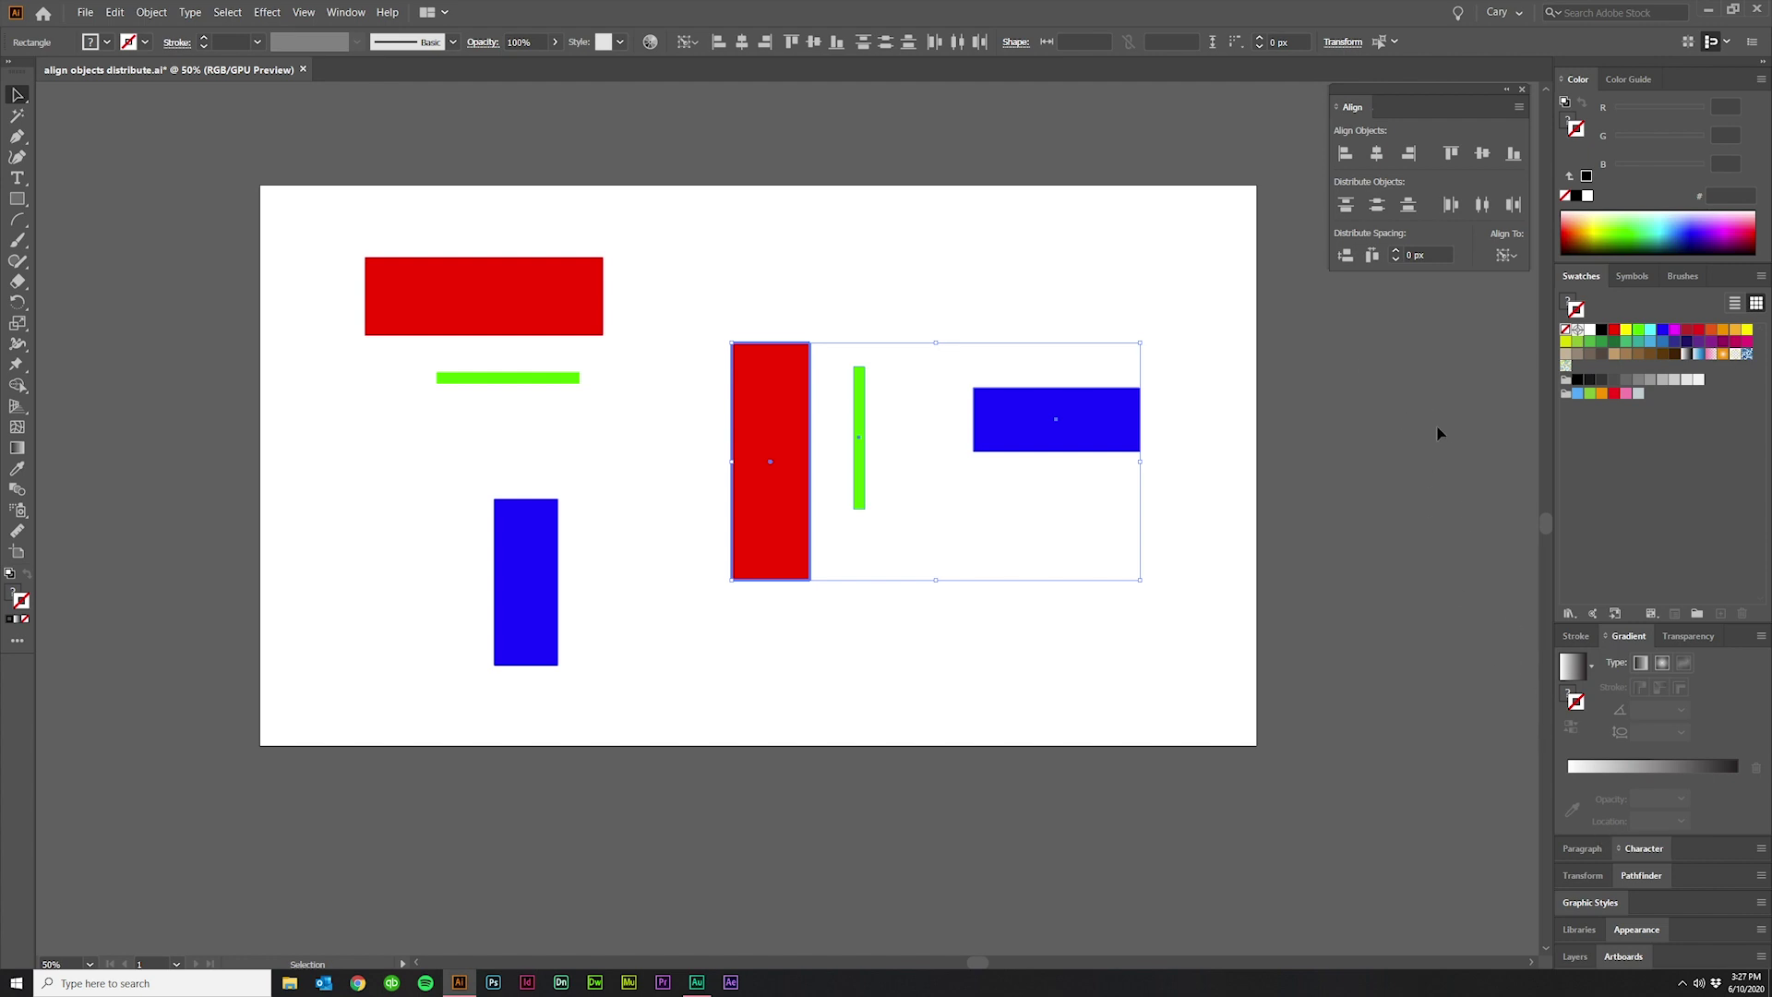
pyautogui.click(1514, 256)
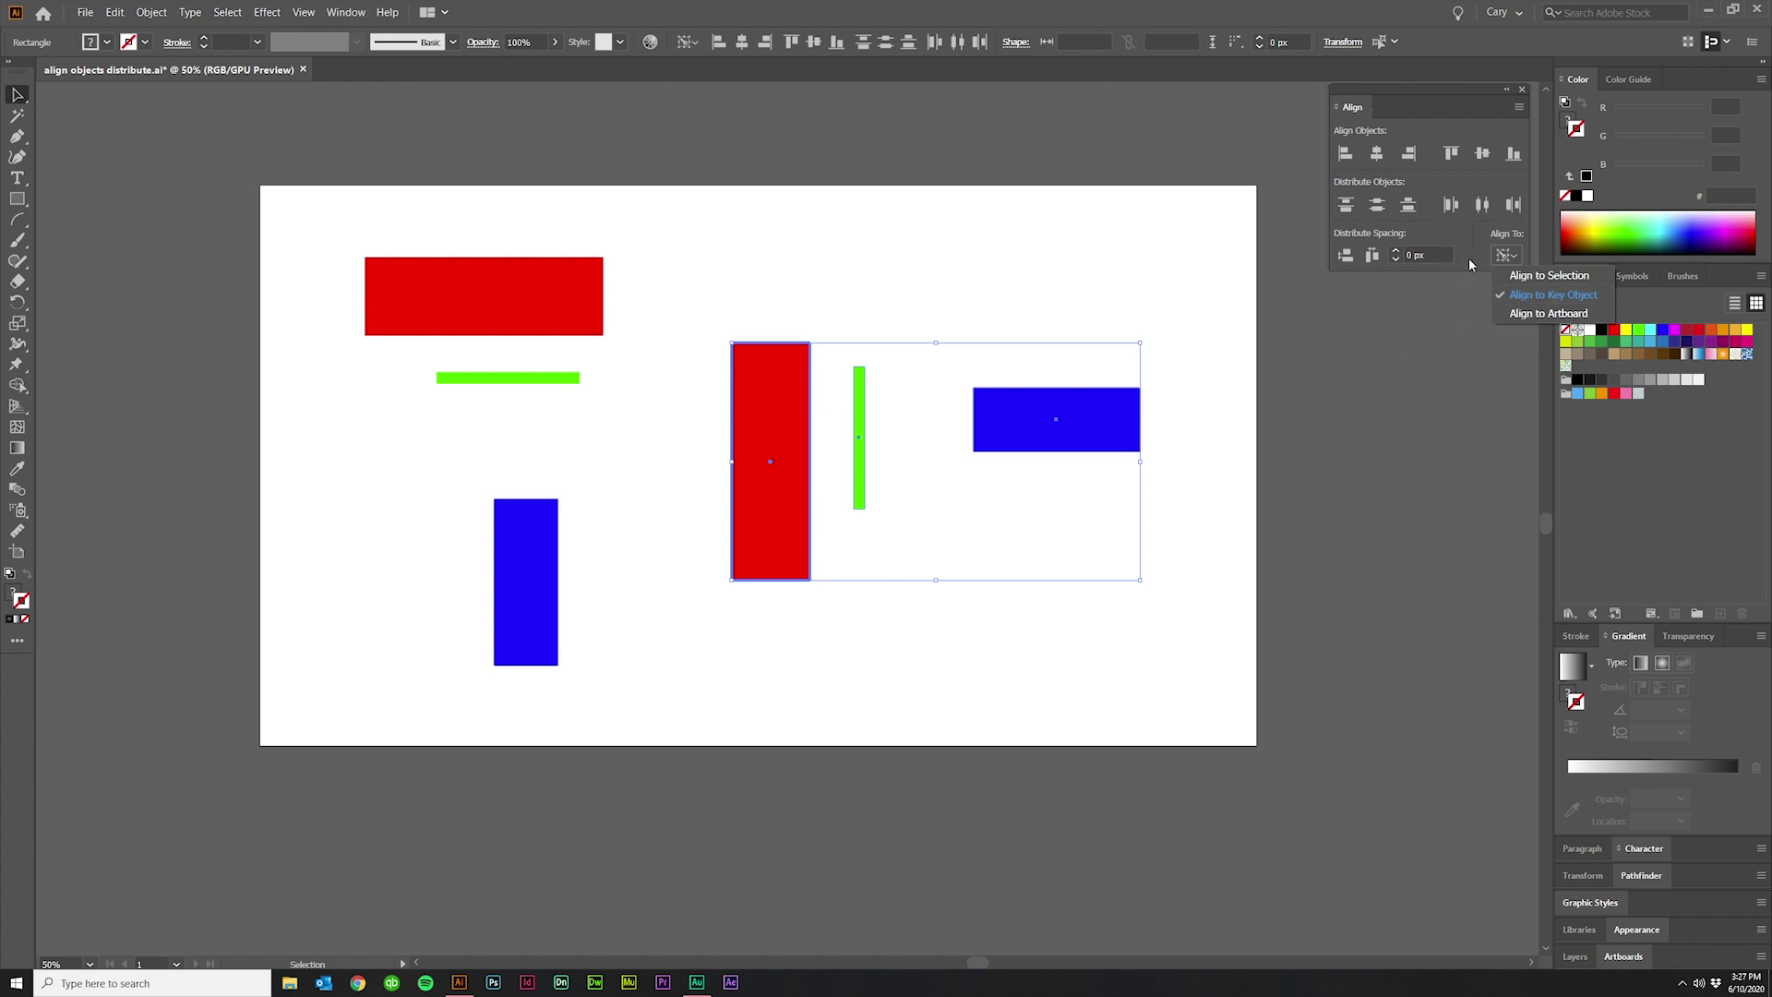
pyautogui.click(1470, 259)
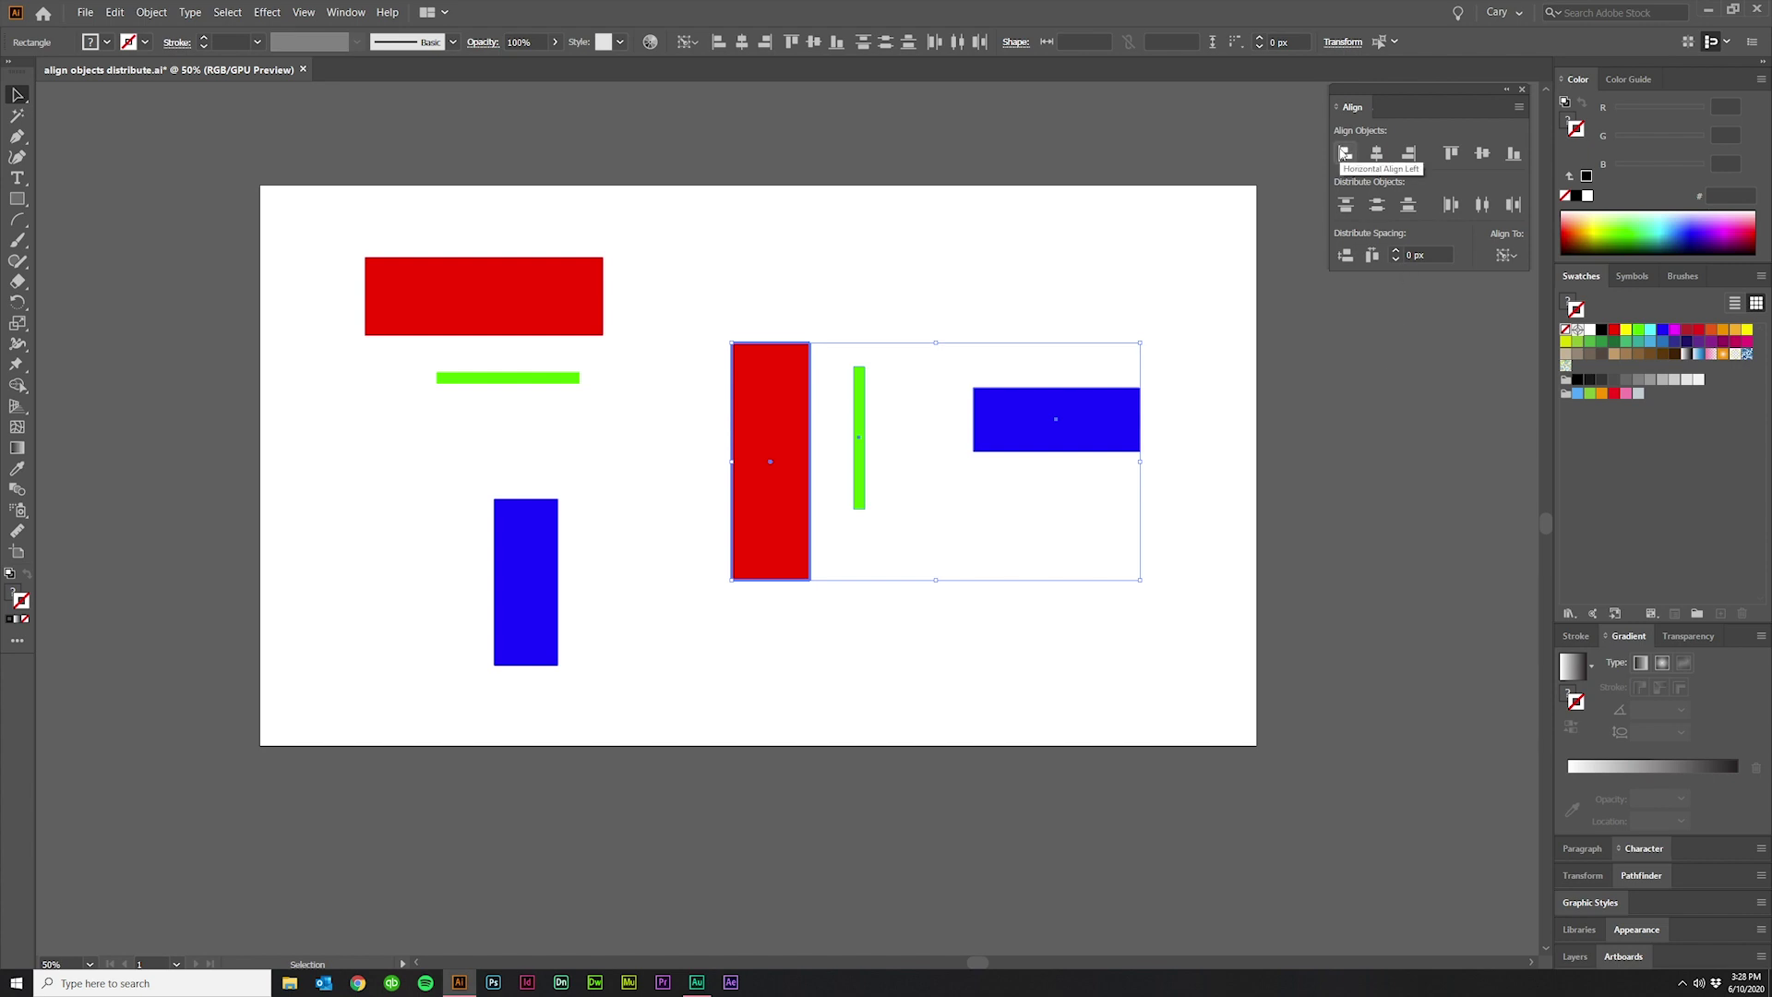
# Align green and blue shapes to the red rectangle's left, centre, right, top, middle and bottom.
pyautogui.click(1344, 153)
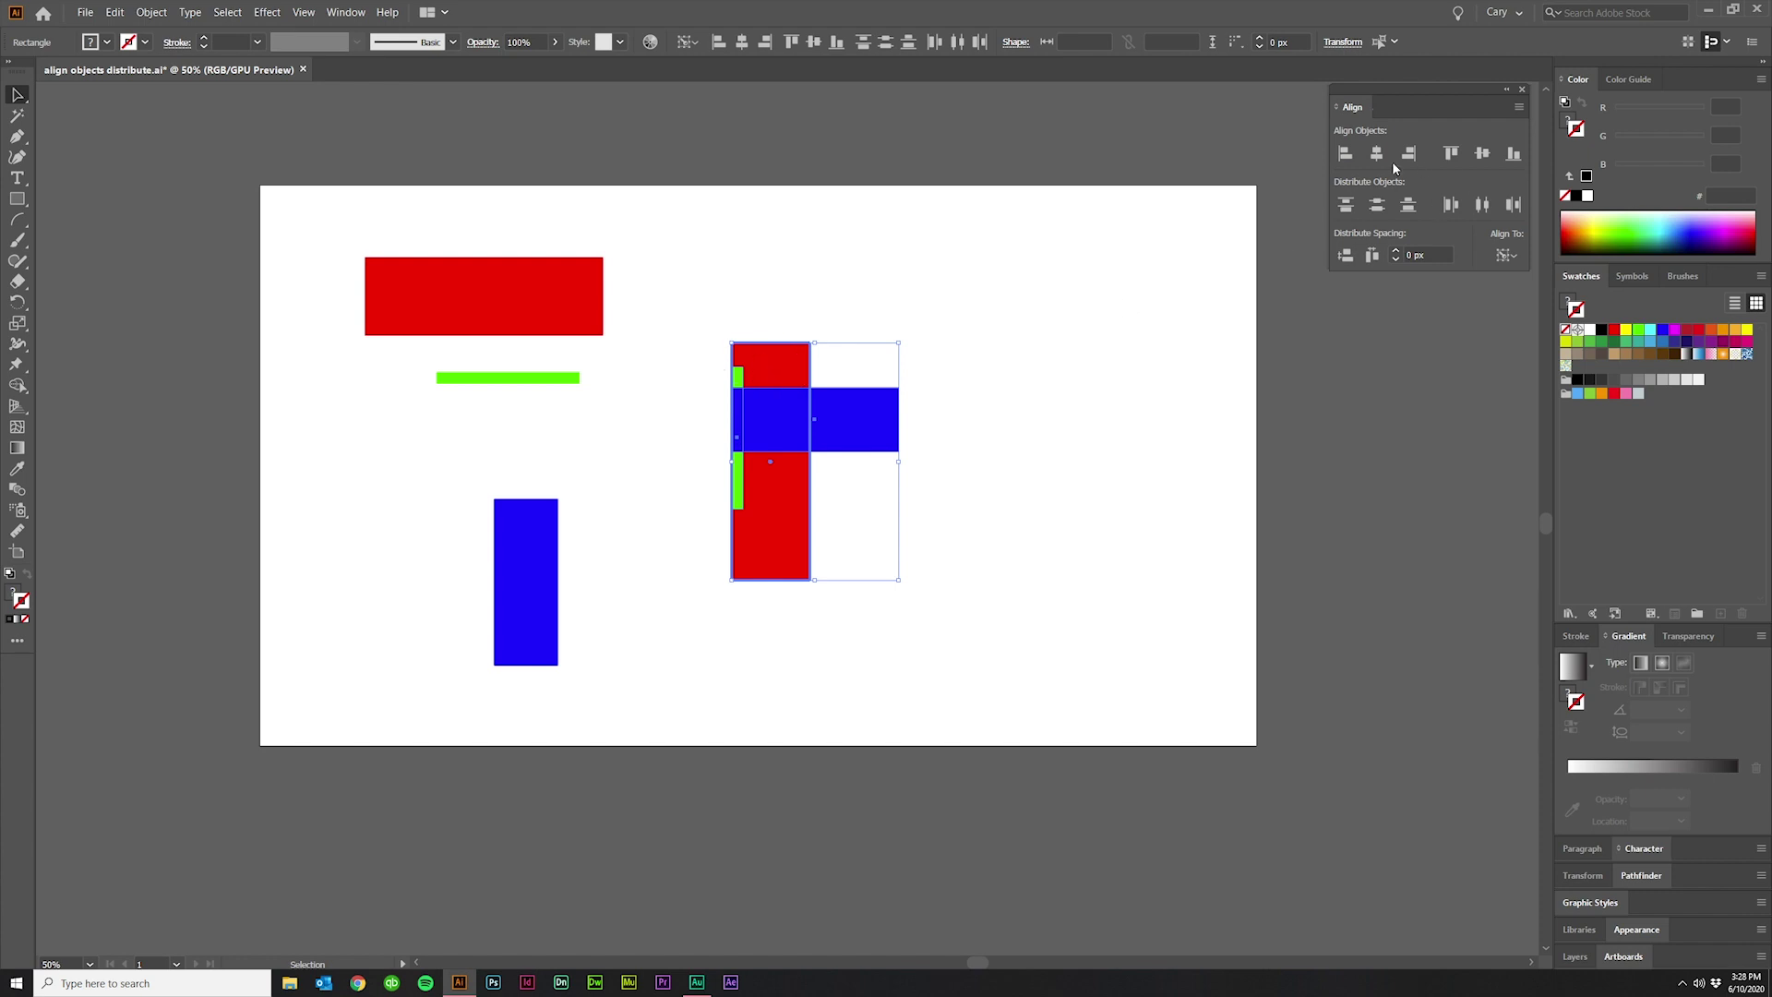
pyautogui.click(1385, 154)
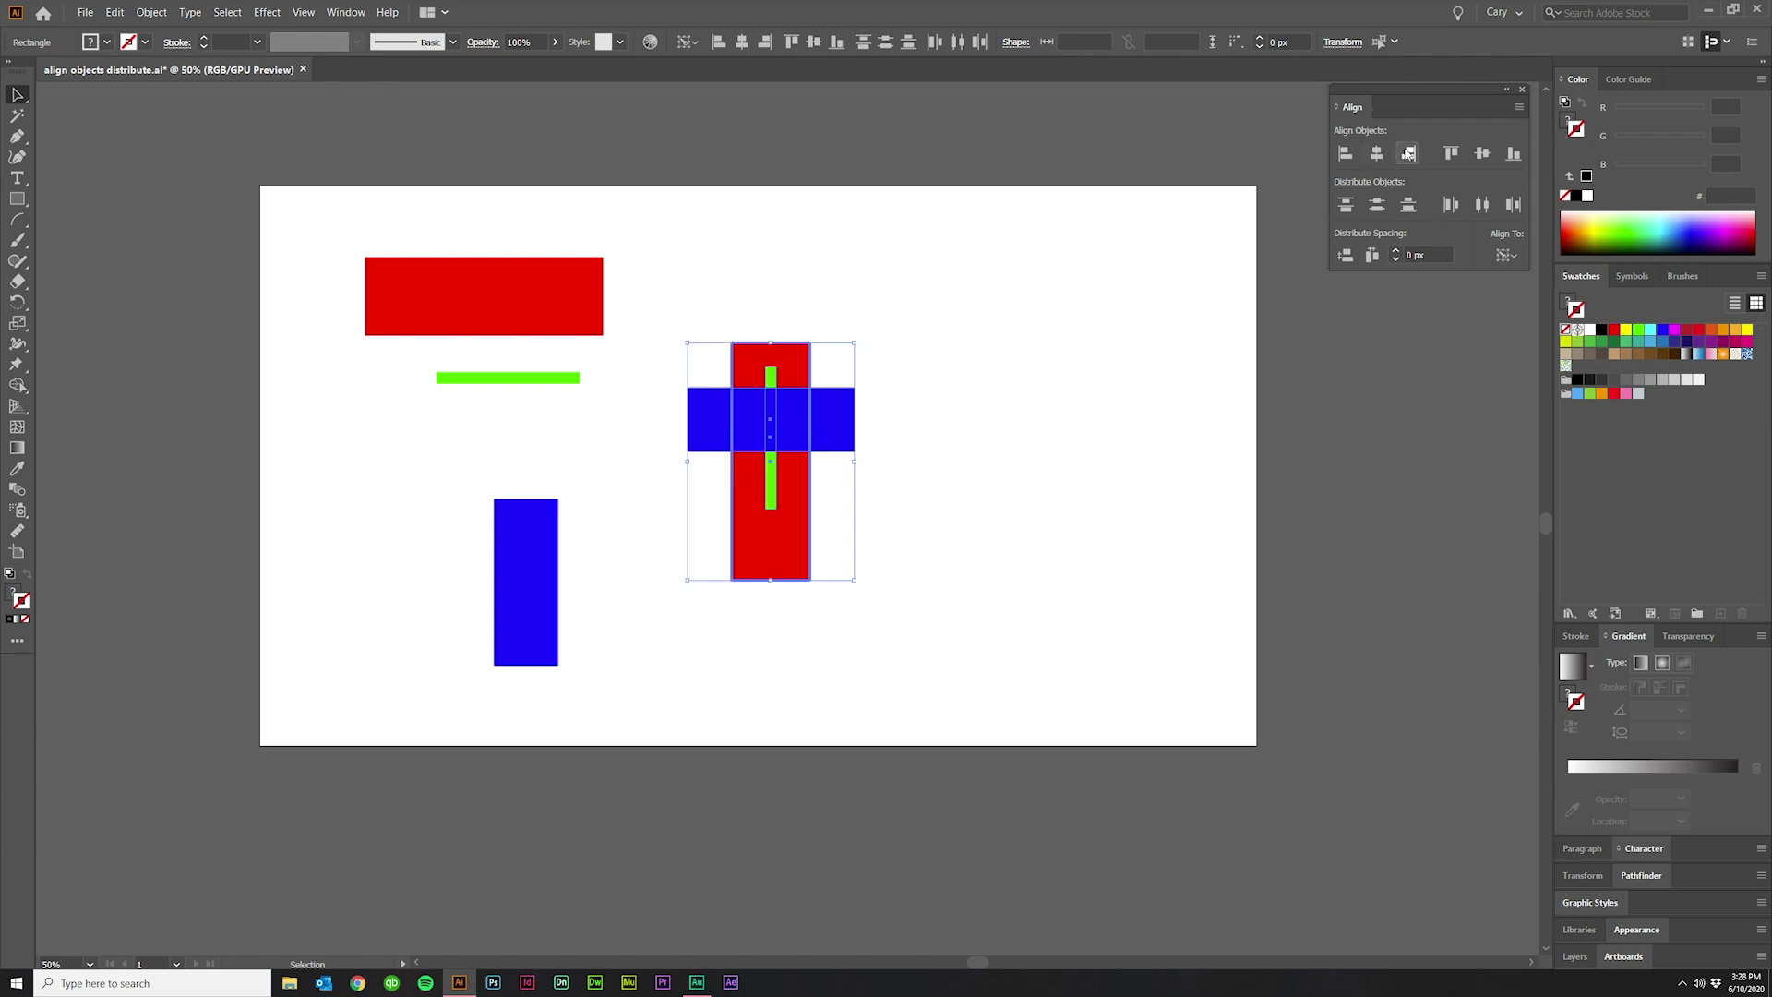
pyautogui.click(1409, 153)
pyautogui.click(1454, 155)
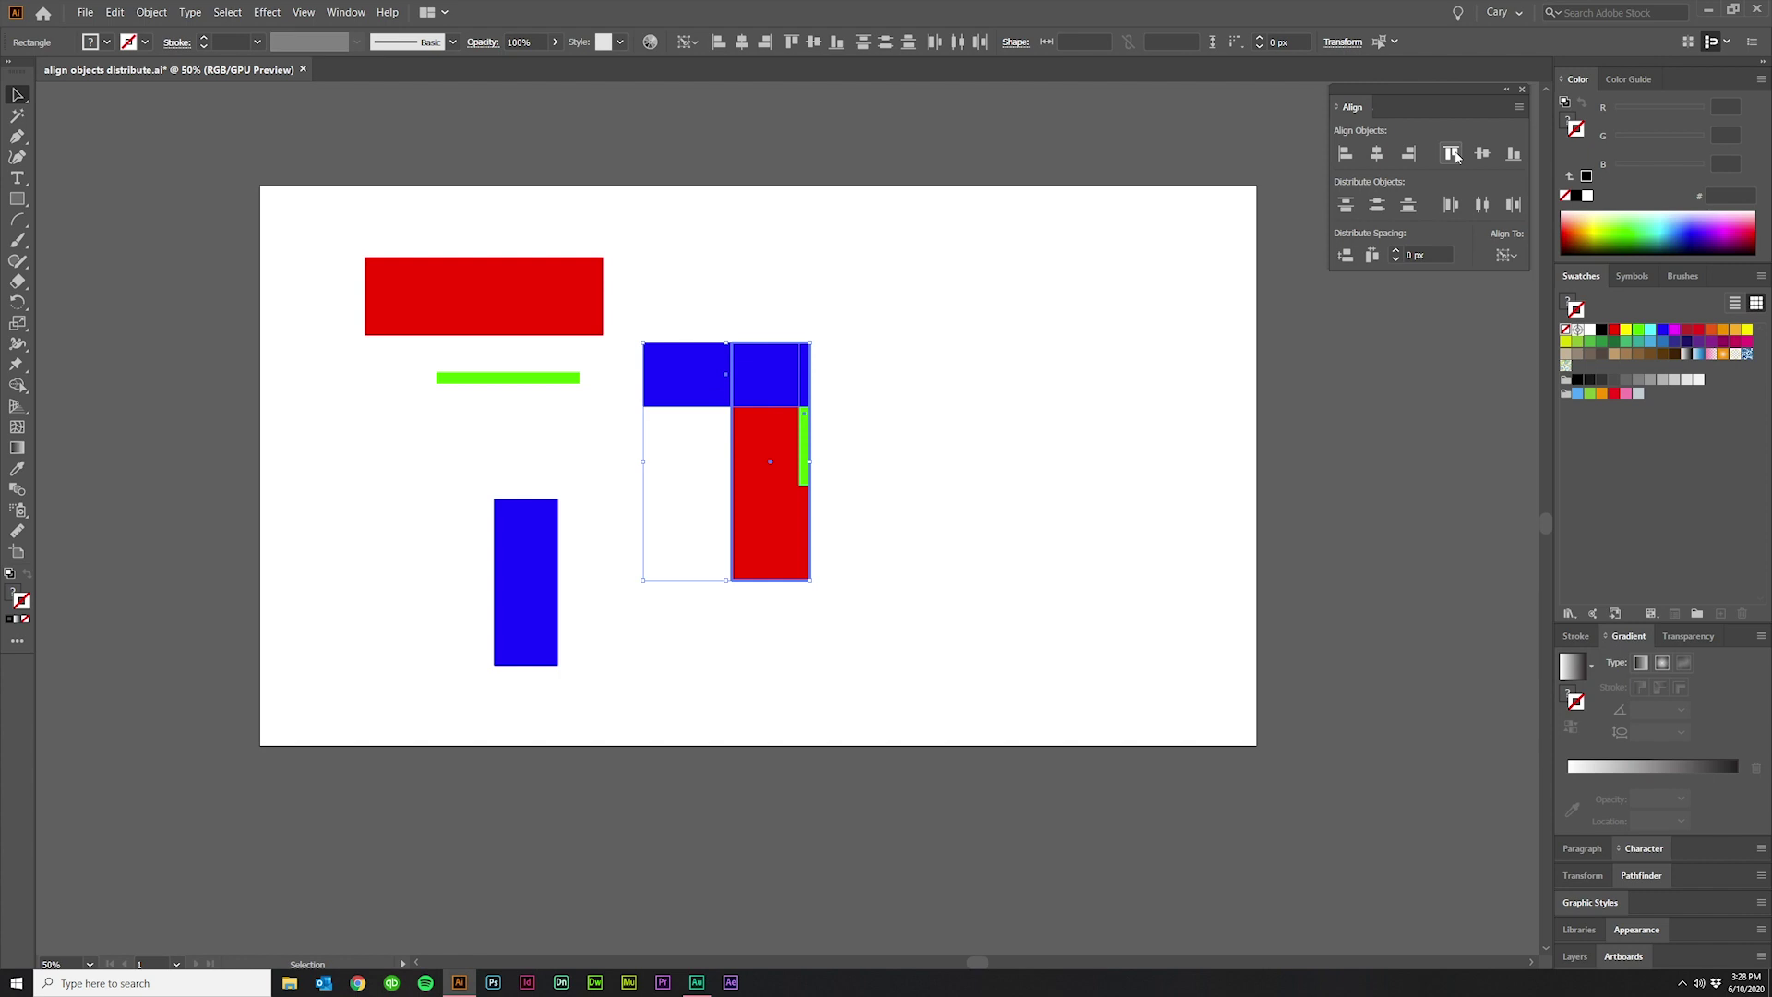
pyautogui.click(1480, 156)
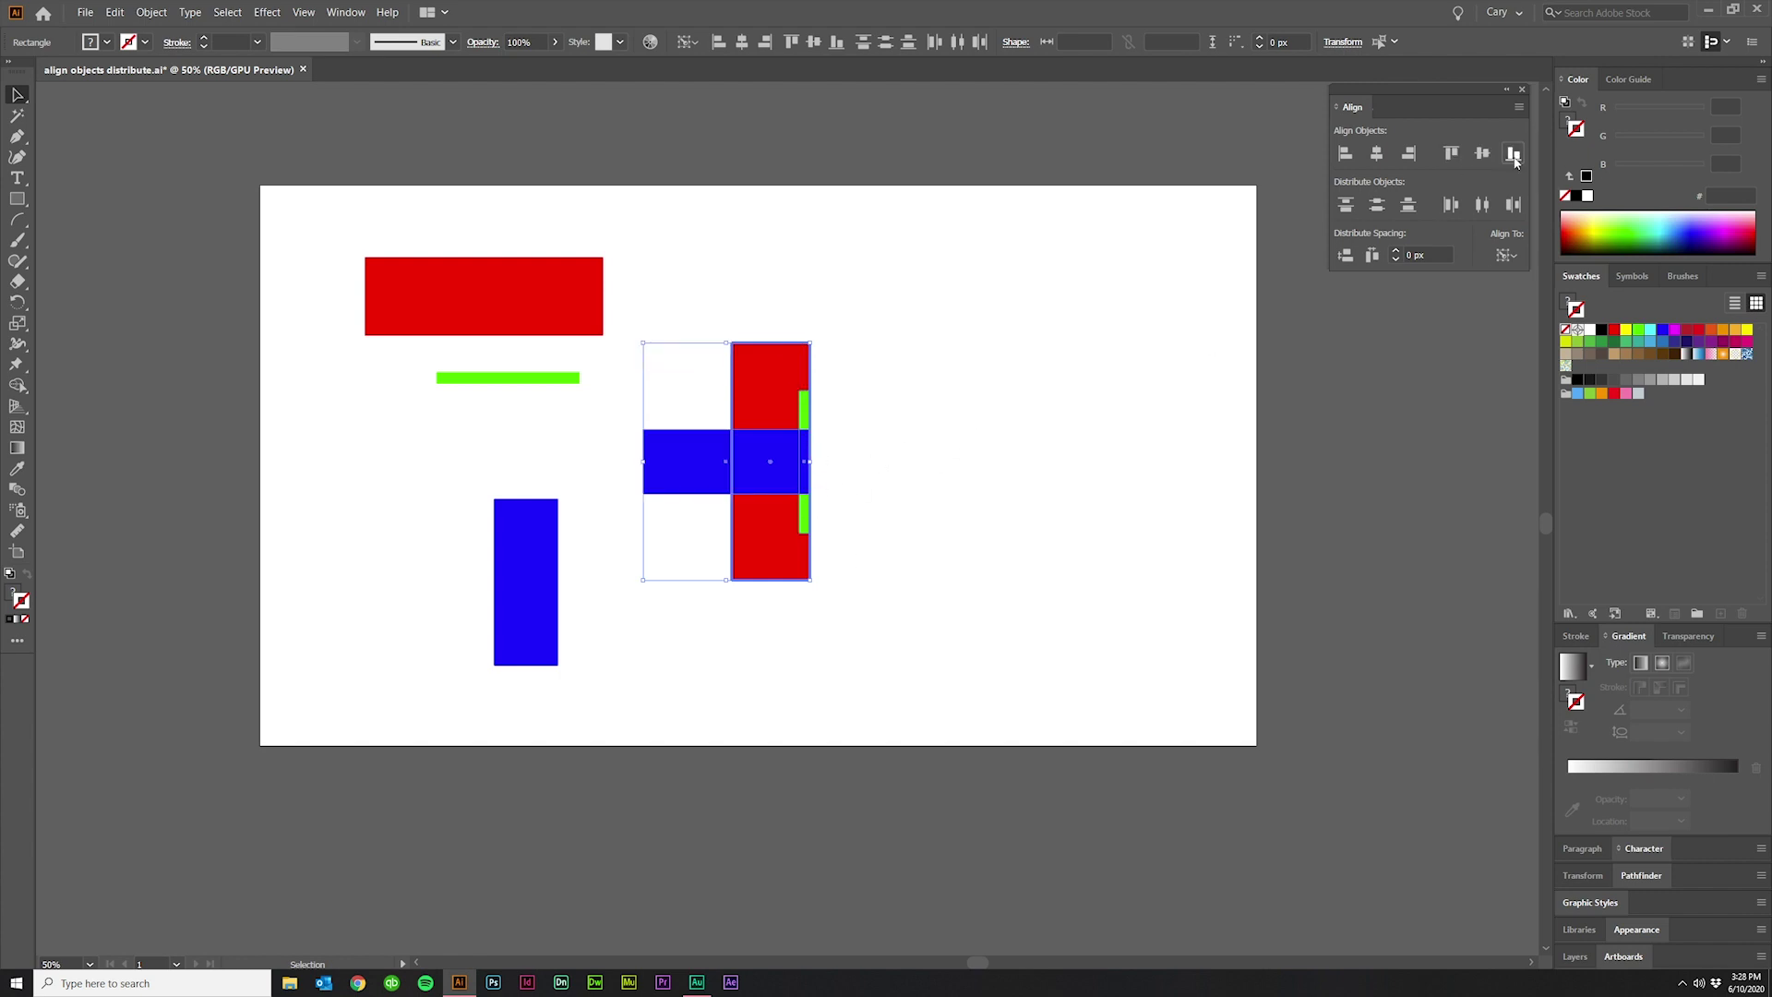
pyautogui.click(1514, 155)
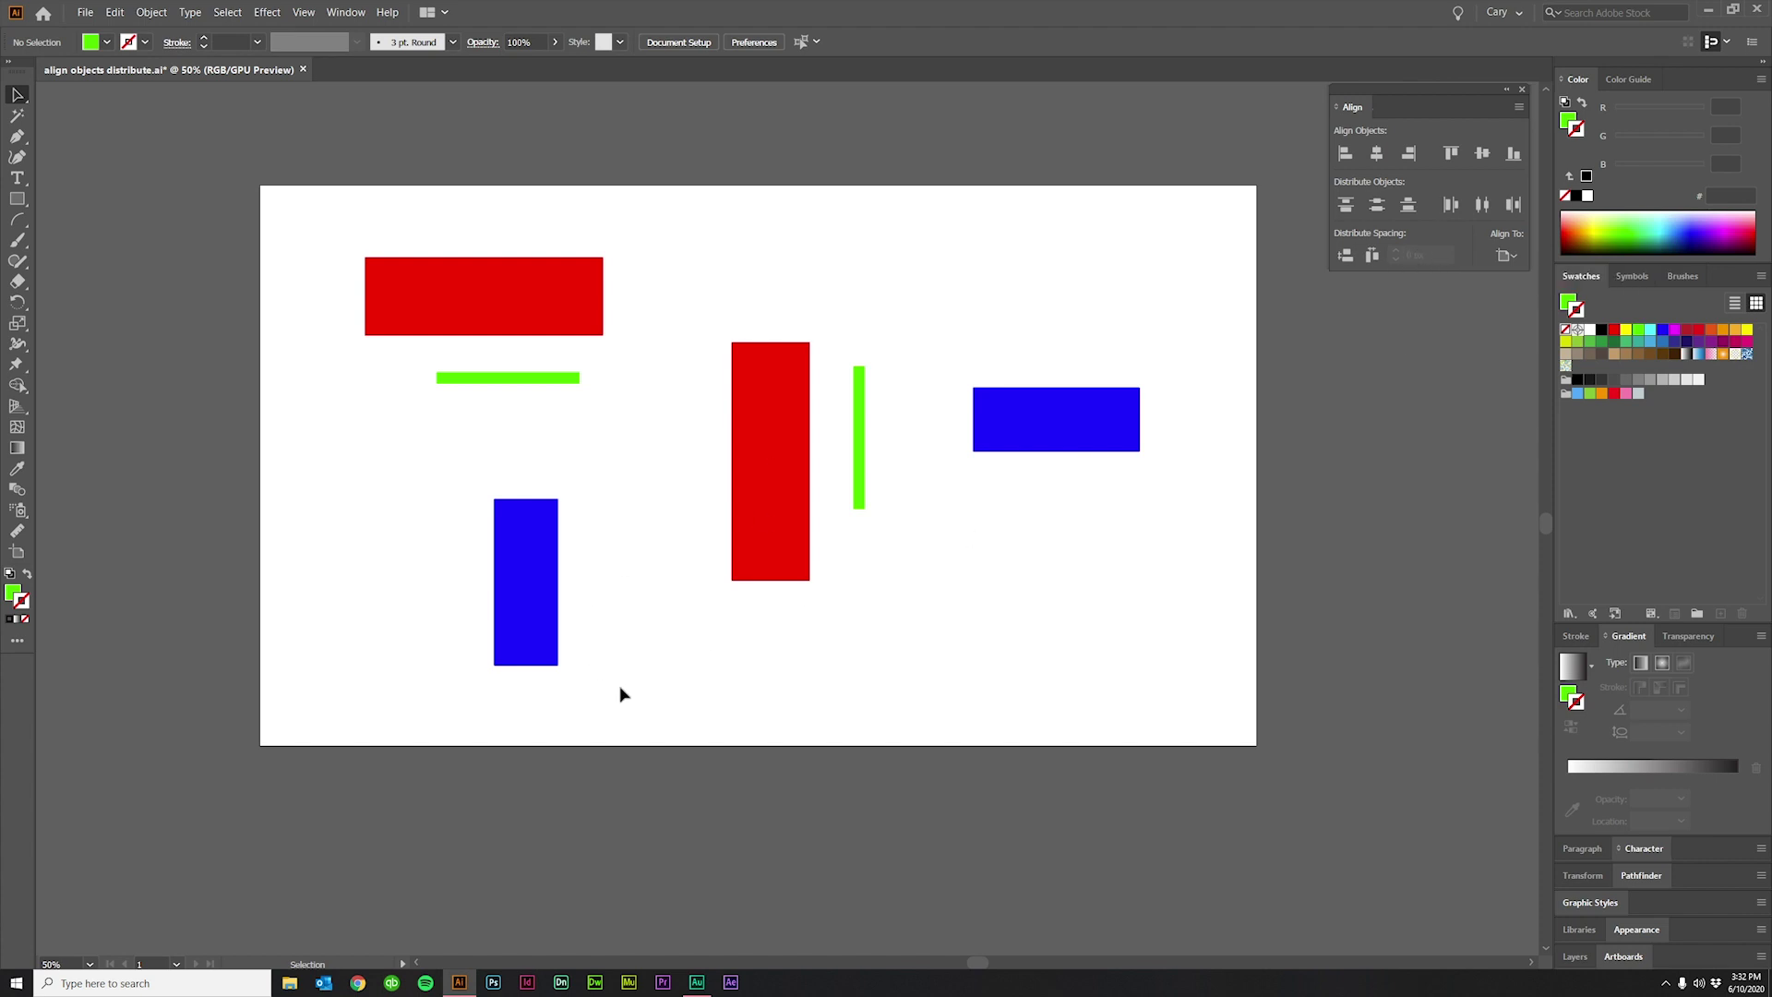
pyautogui.moveTo(600, 725); pyautogui.dragTo(351, 231)
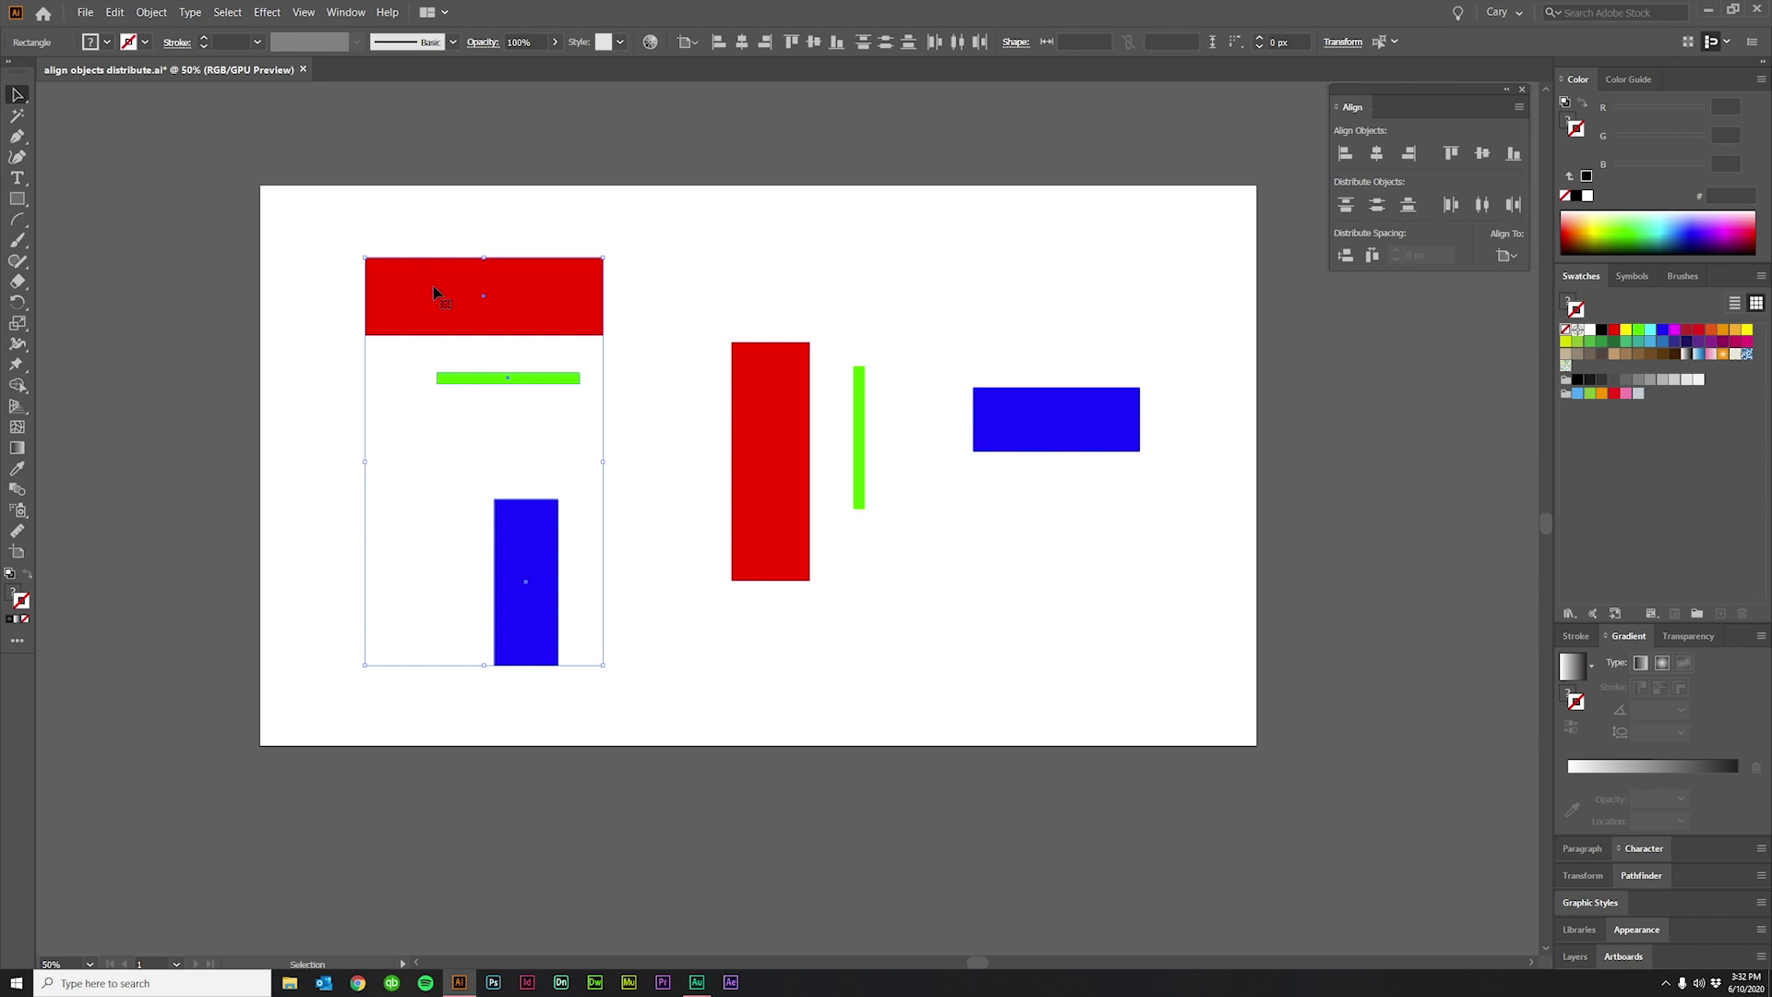
# Stack the left shapes with no gap under the wide red key rectangle.
pyautogui.click(434, 292)
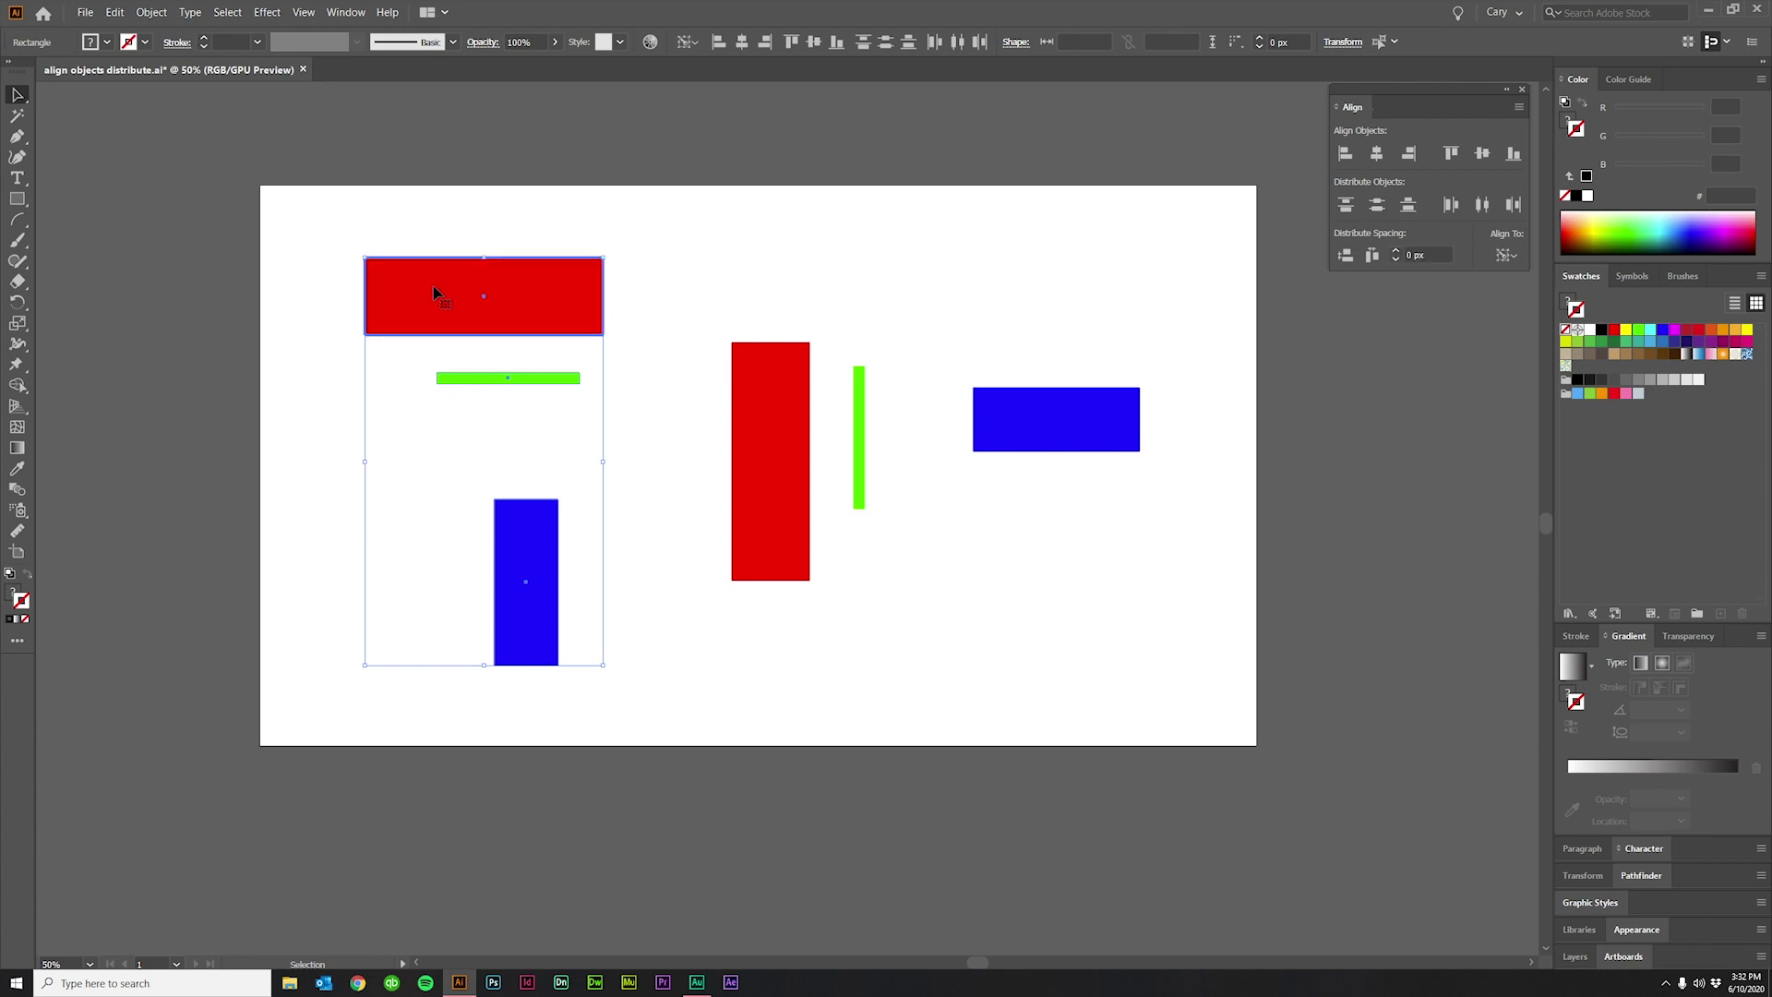
pyautogui.click(1346, 262)
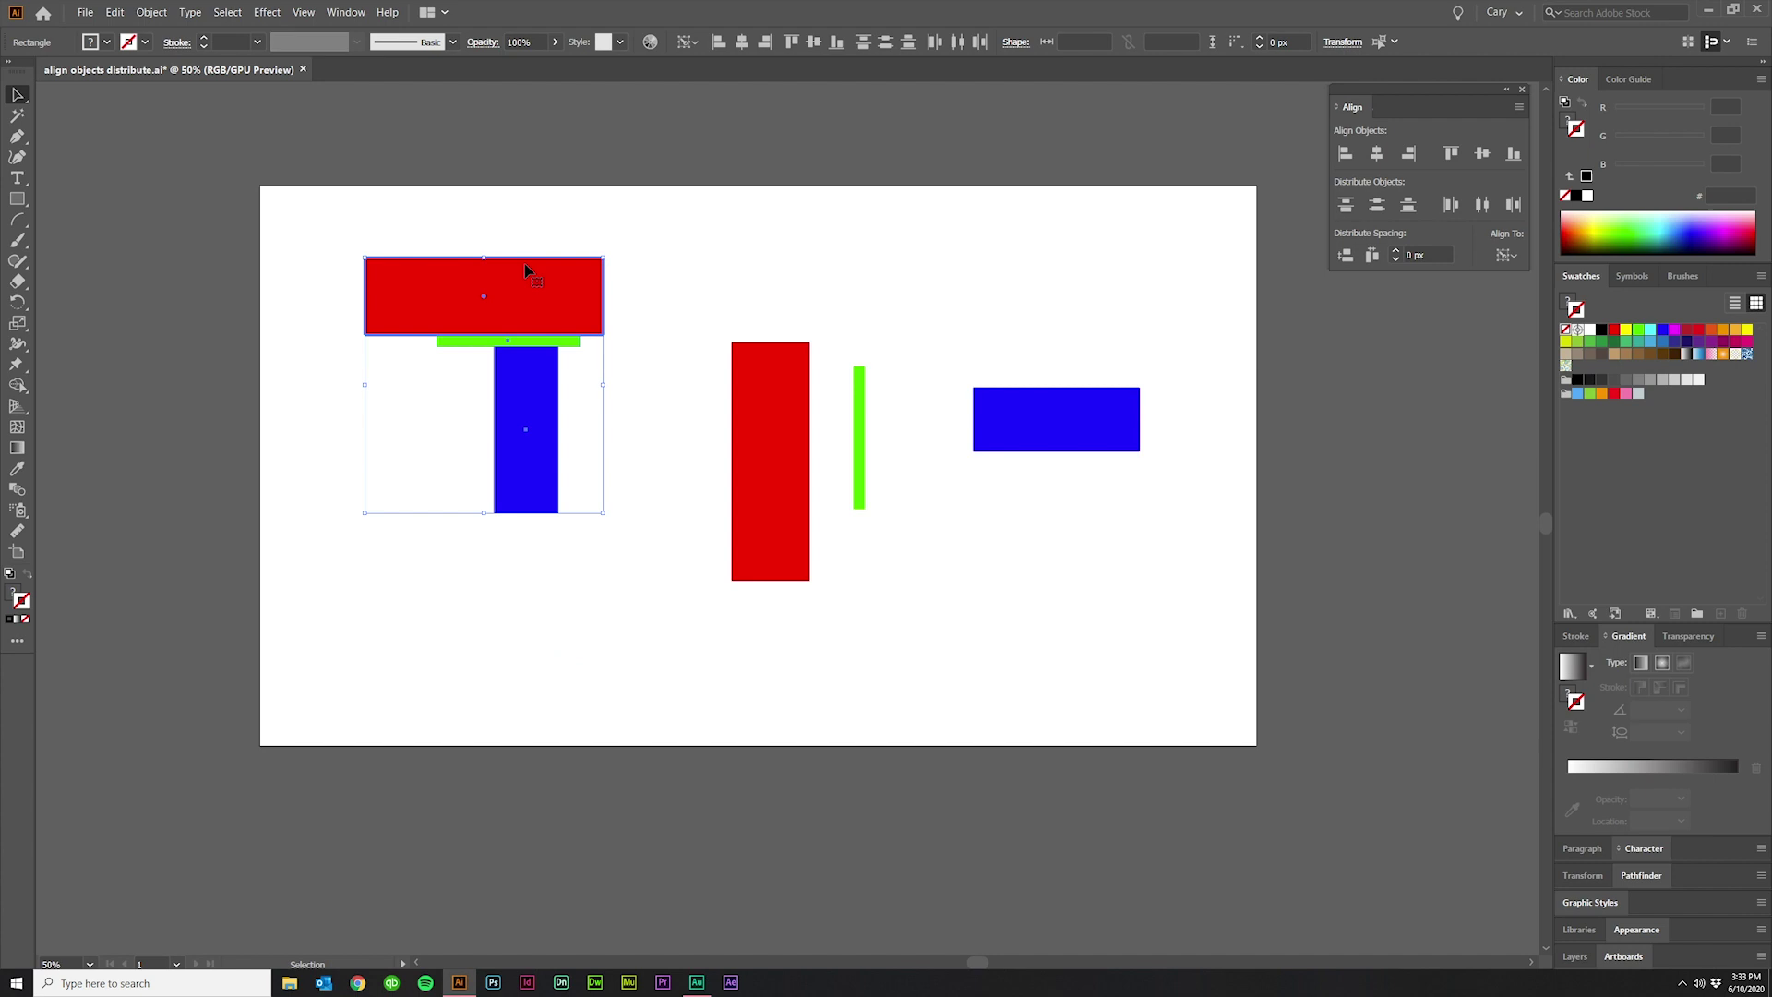
pyautogui.click(678, 523)
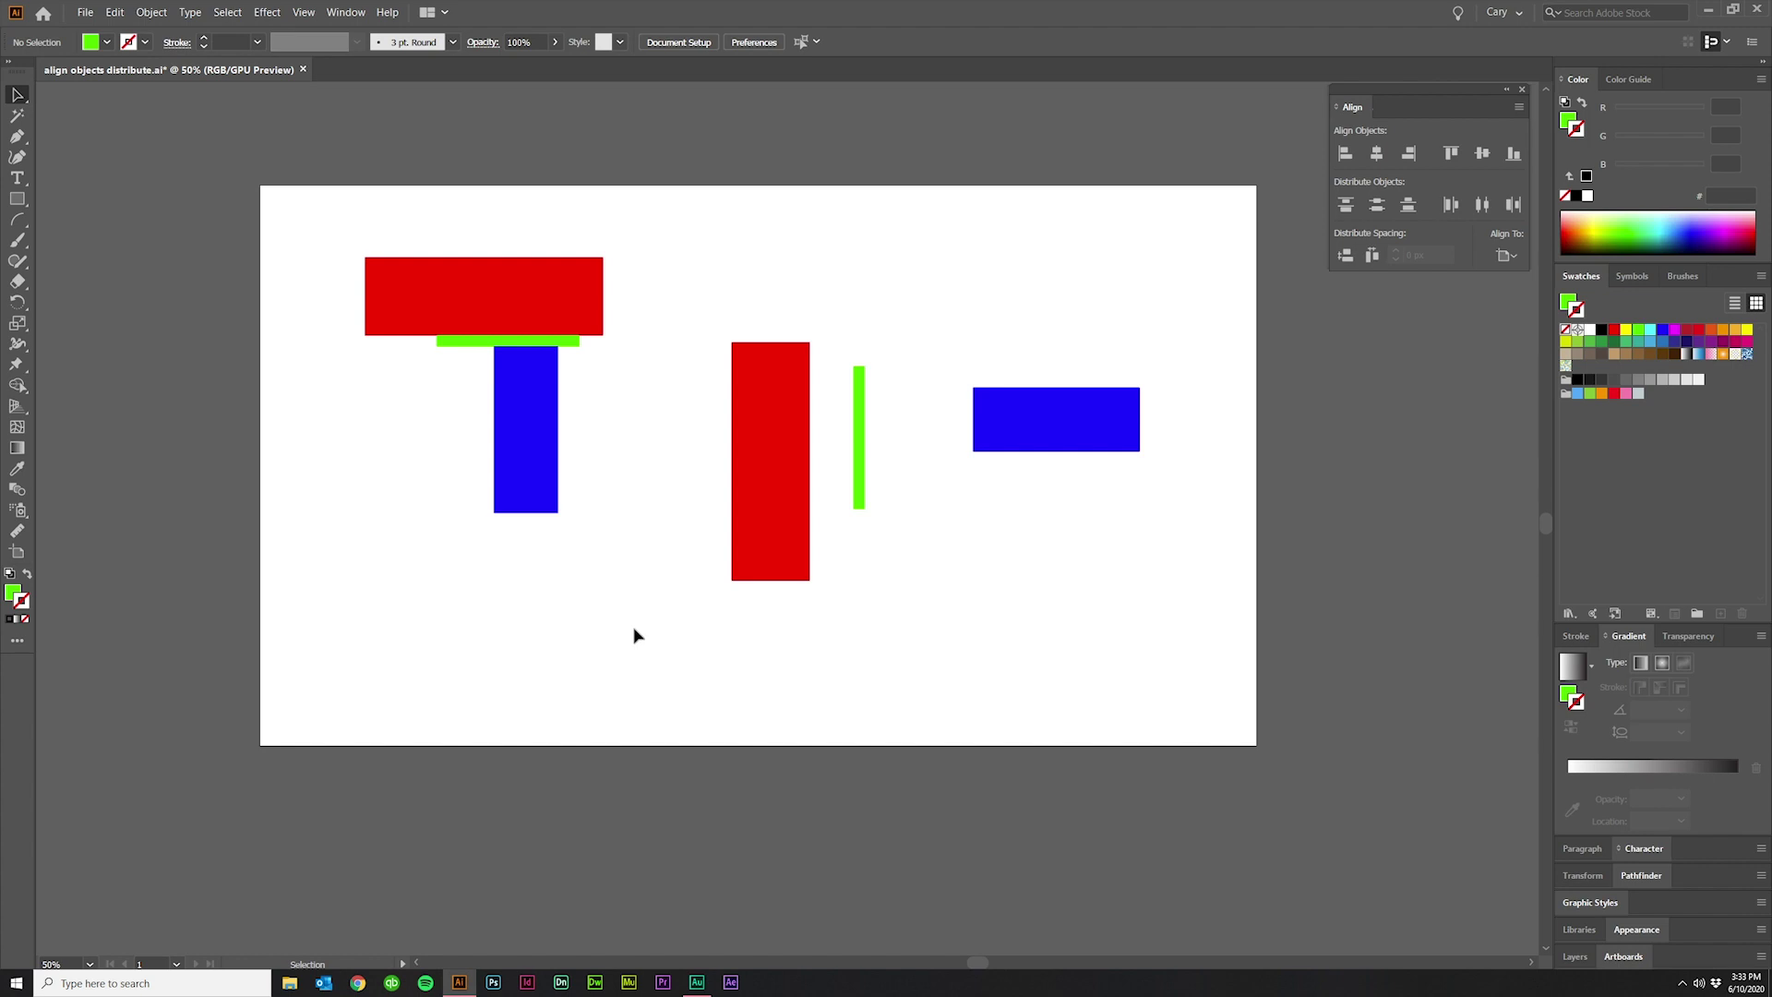
# With the wide red rectangle as key, space the left shapes 100 px apart vertically.
pyautogui.click(384, 268)
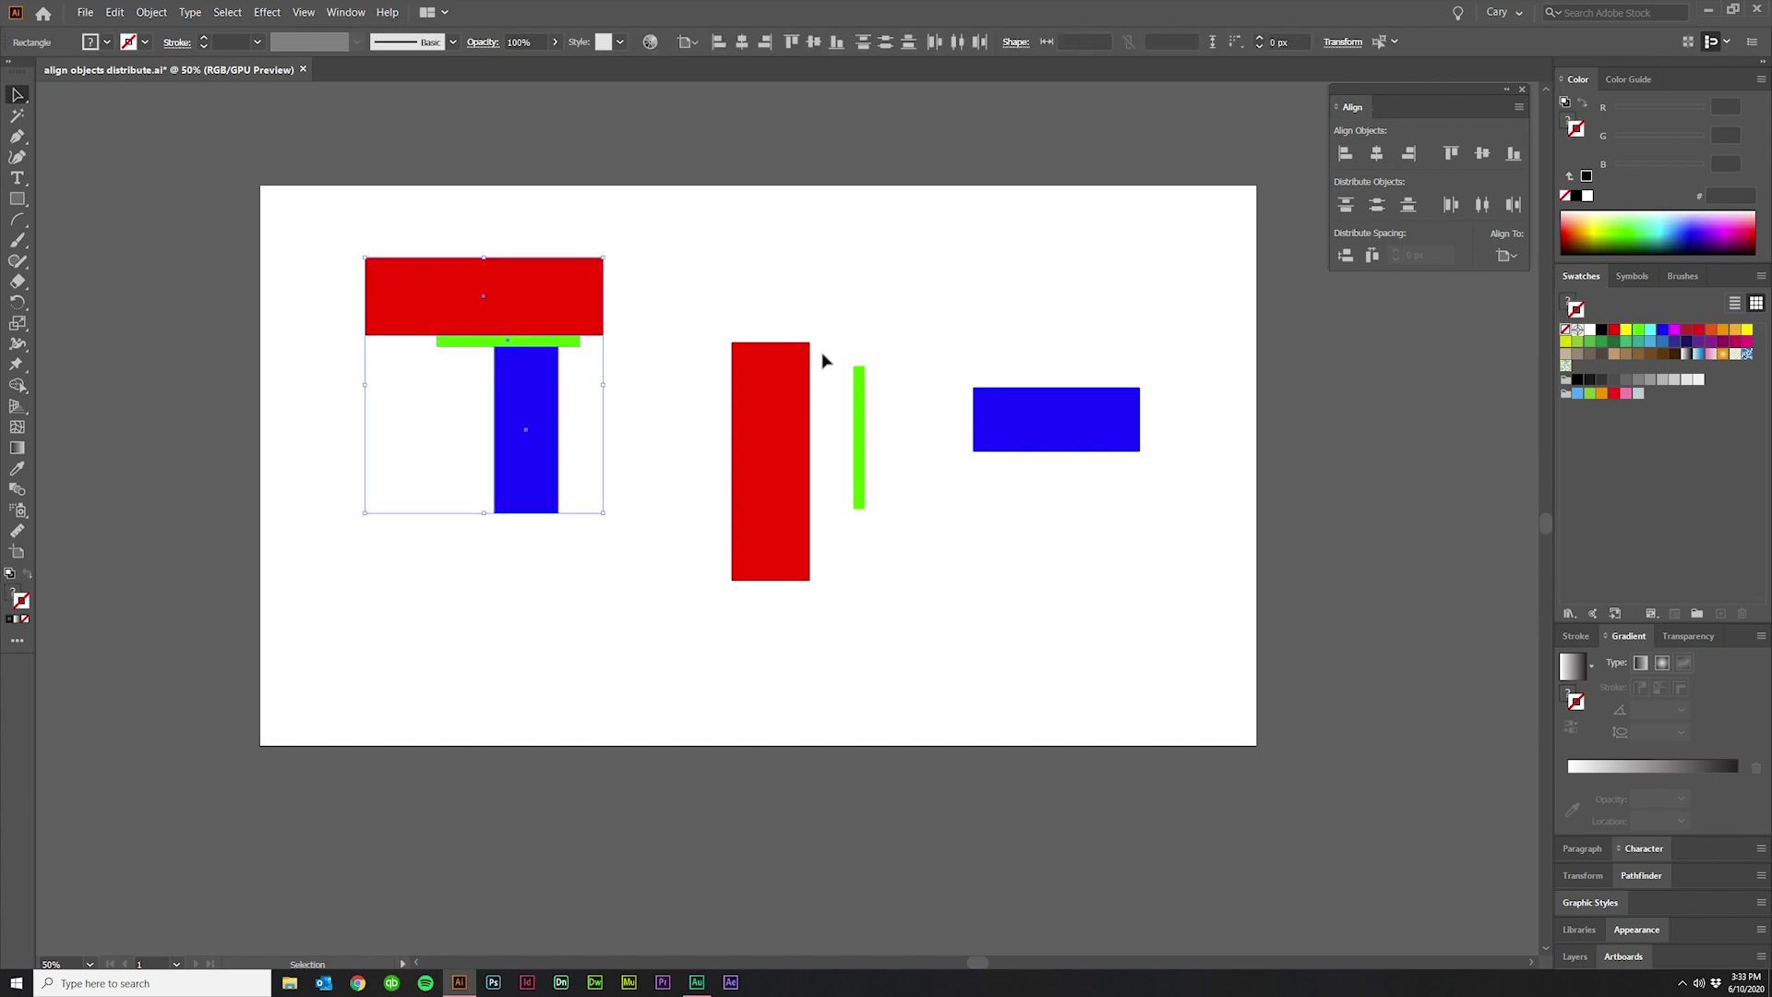
pyautogui.click(548, 294)
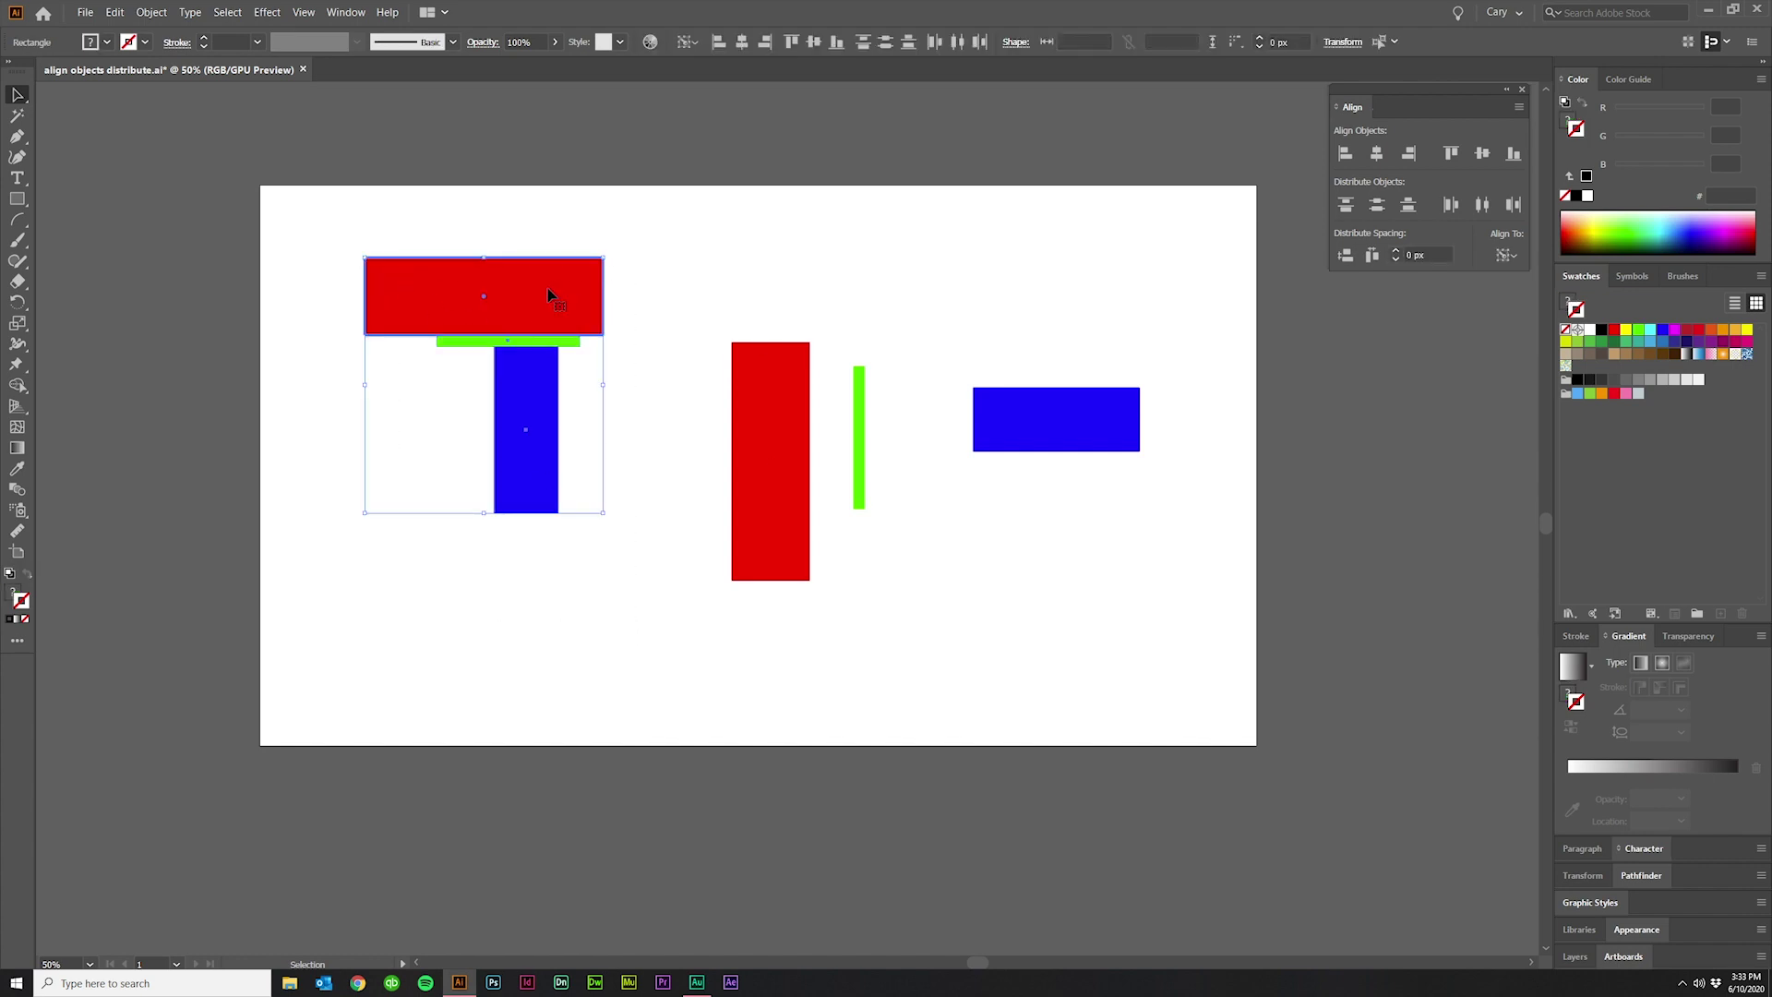
pyautogui.click(1432, 255)
pyautogui.write('100')
pyautogui.press('Return')
pyautogui.click(1346, 255)
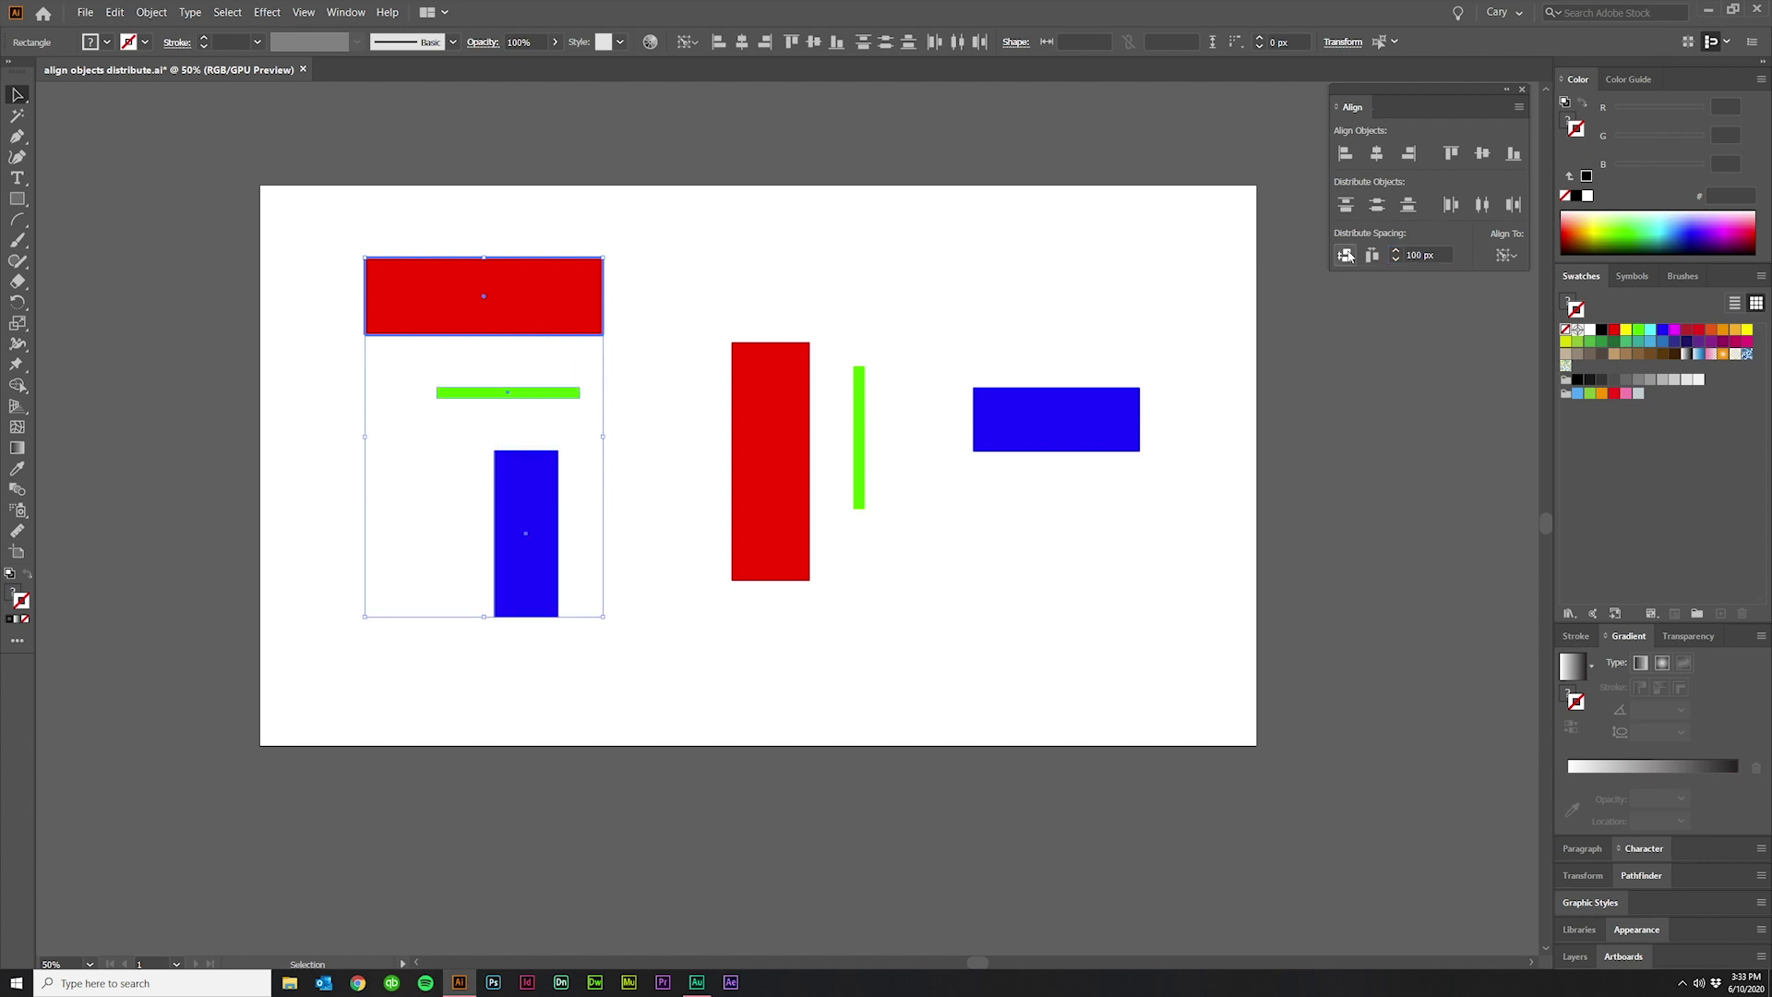
pyautogui.click(912, 305)
pyautogui.moveTo(701, 247); pyautogui.dragTo(1230, 700)
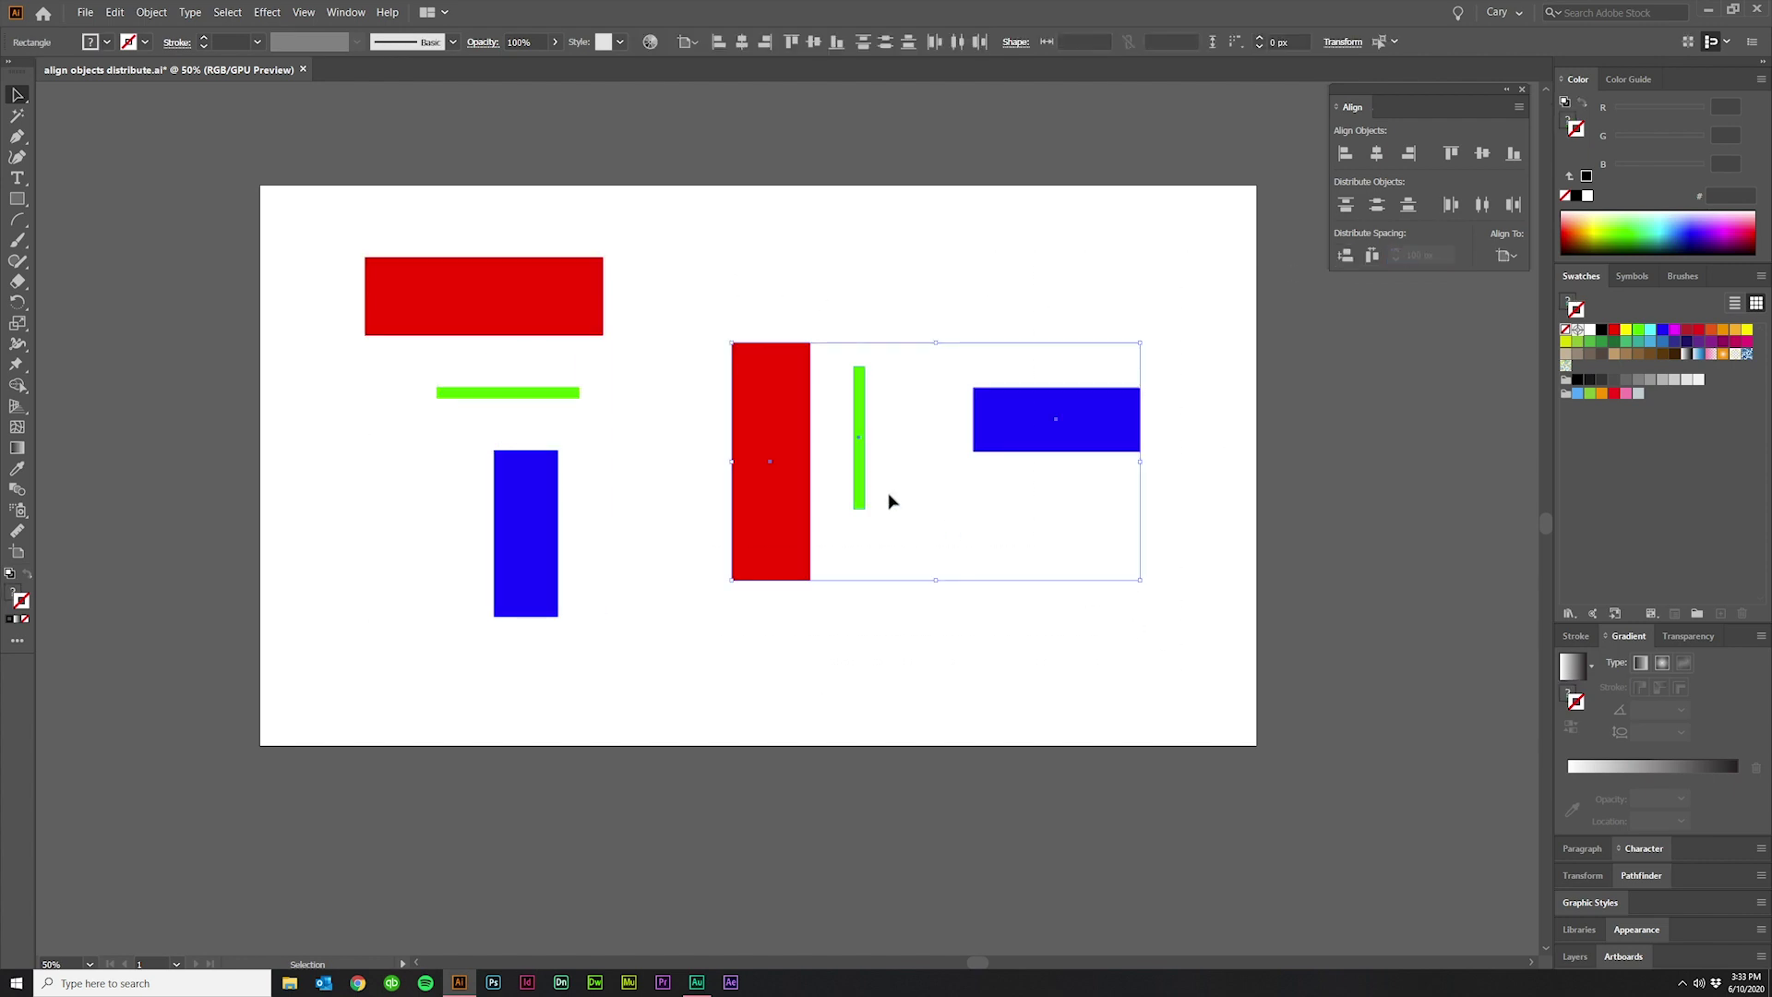
# With the tall red rectangle as key, space the right shapes horizontally, then close the gaps at 0 px.
pyautogui.click(780, 480)
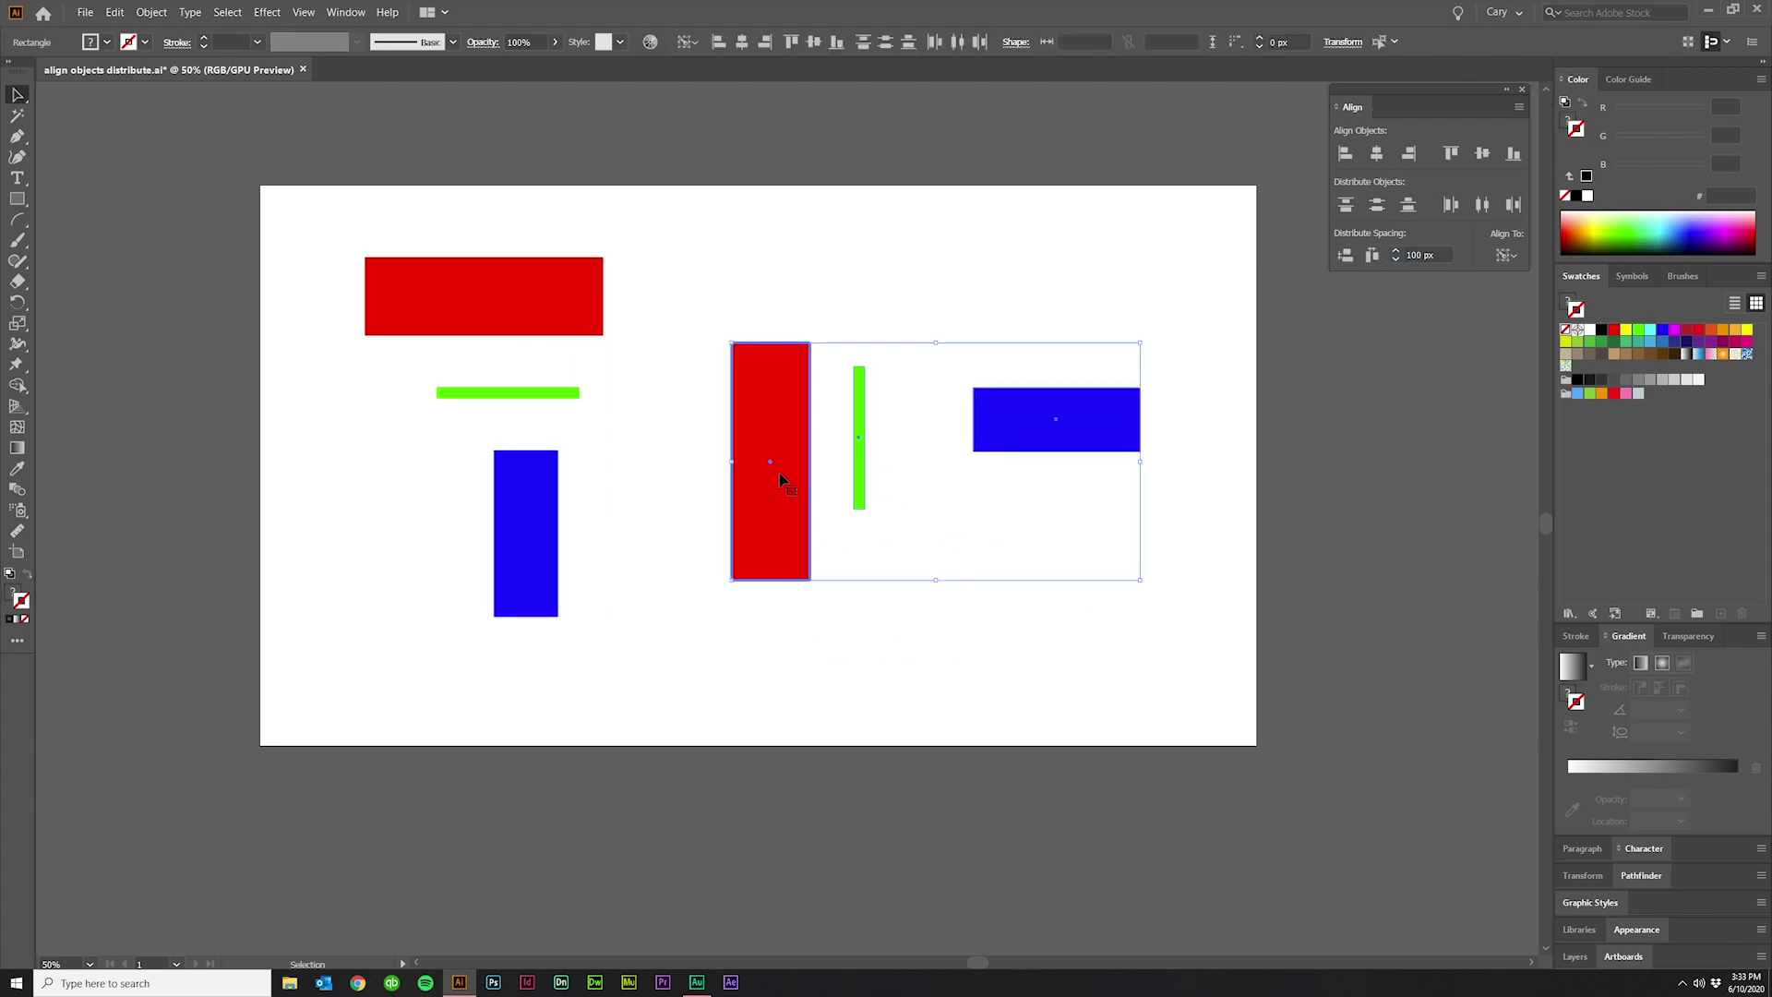
pyautogui.click(1376, 260)
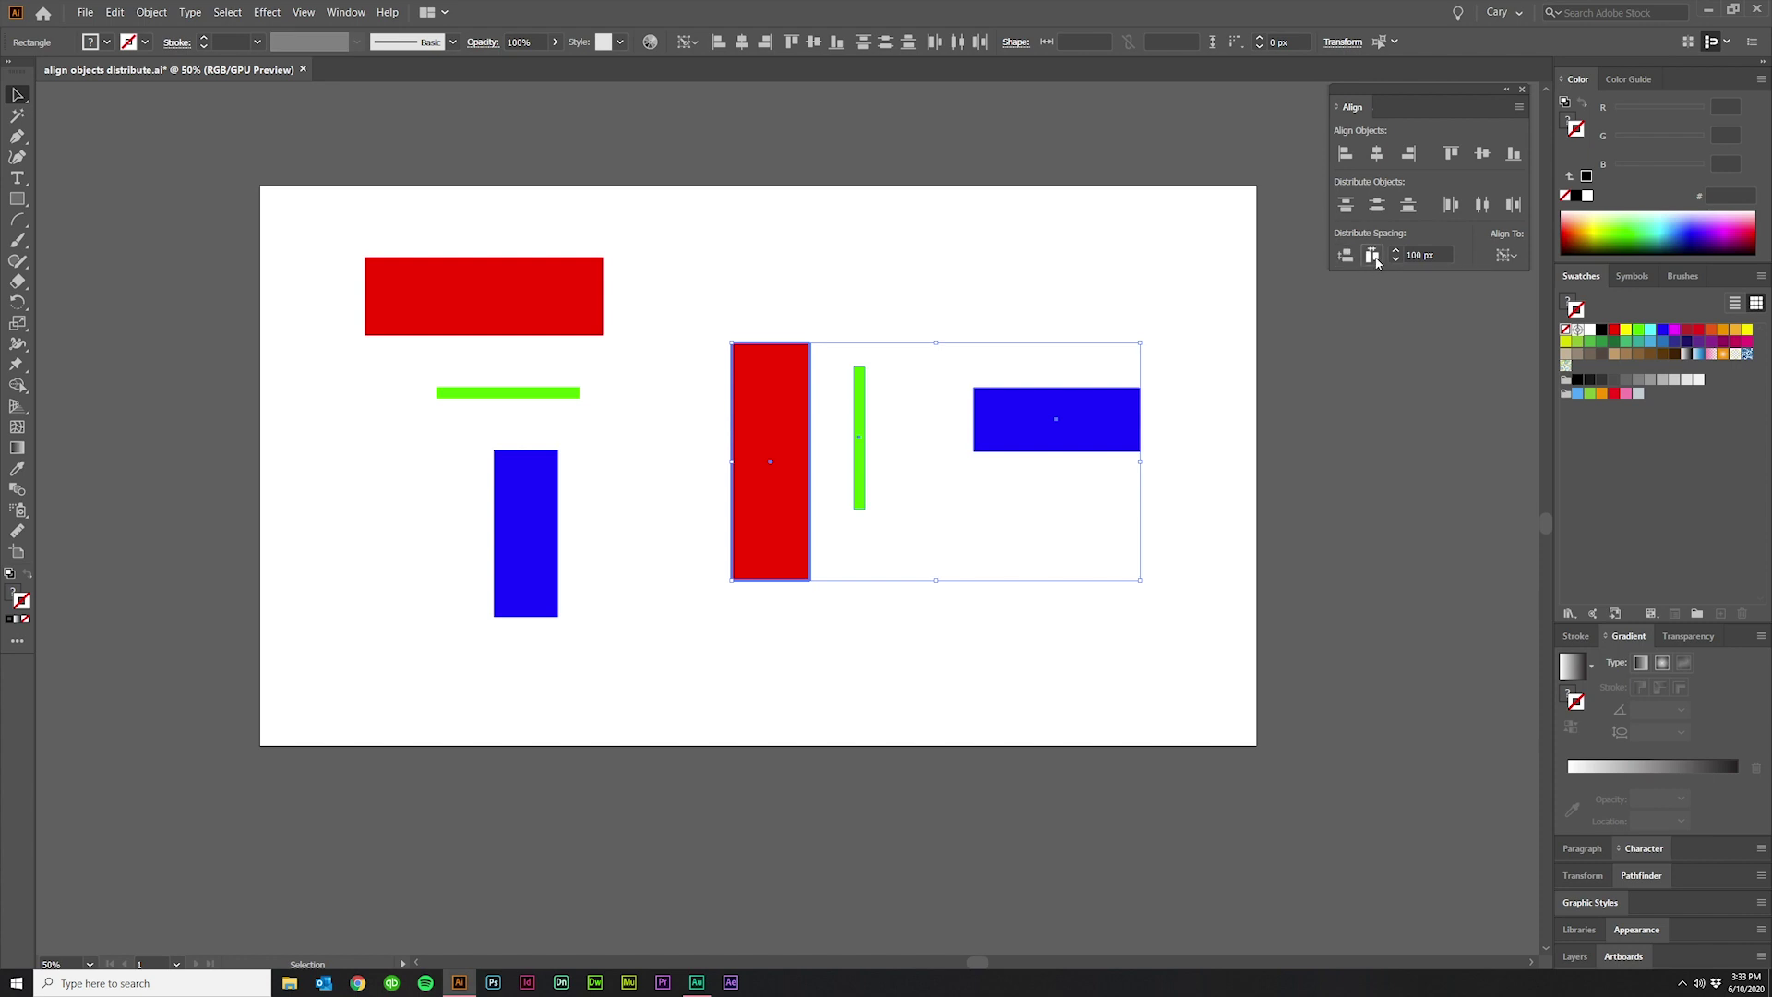
pyautogui.doubleClick(1444, 255)
pyautogui.write('0')
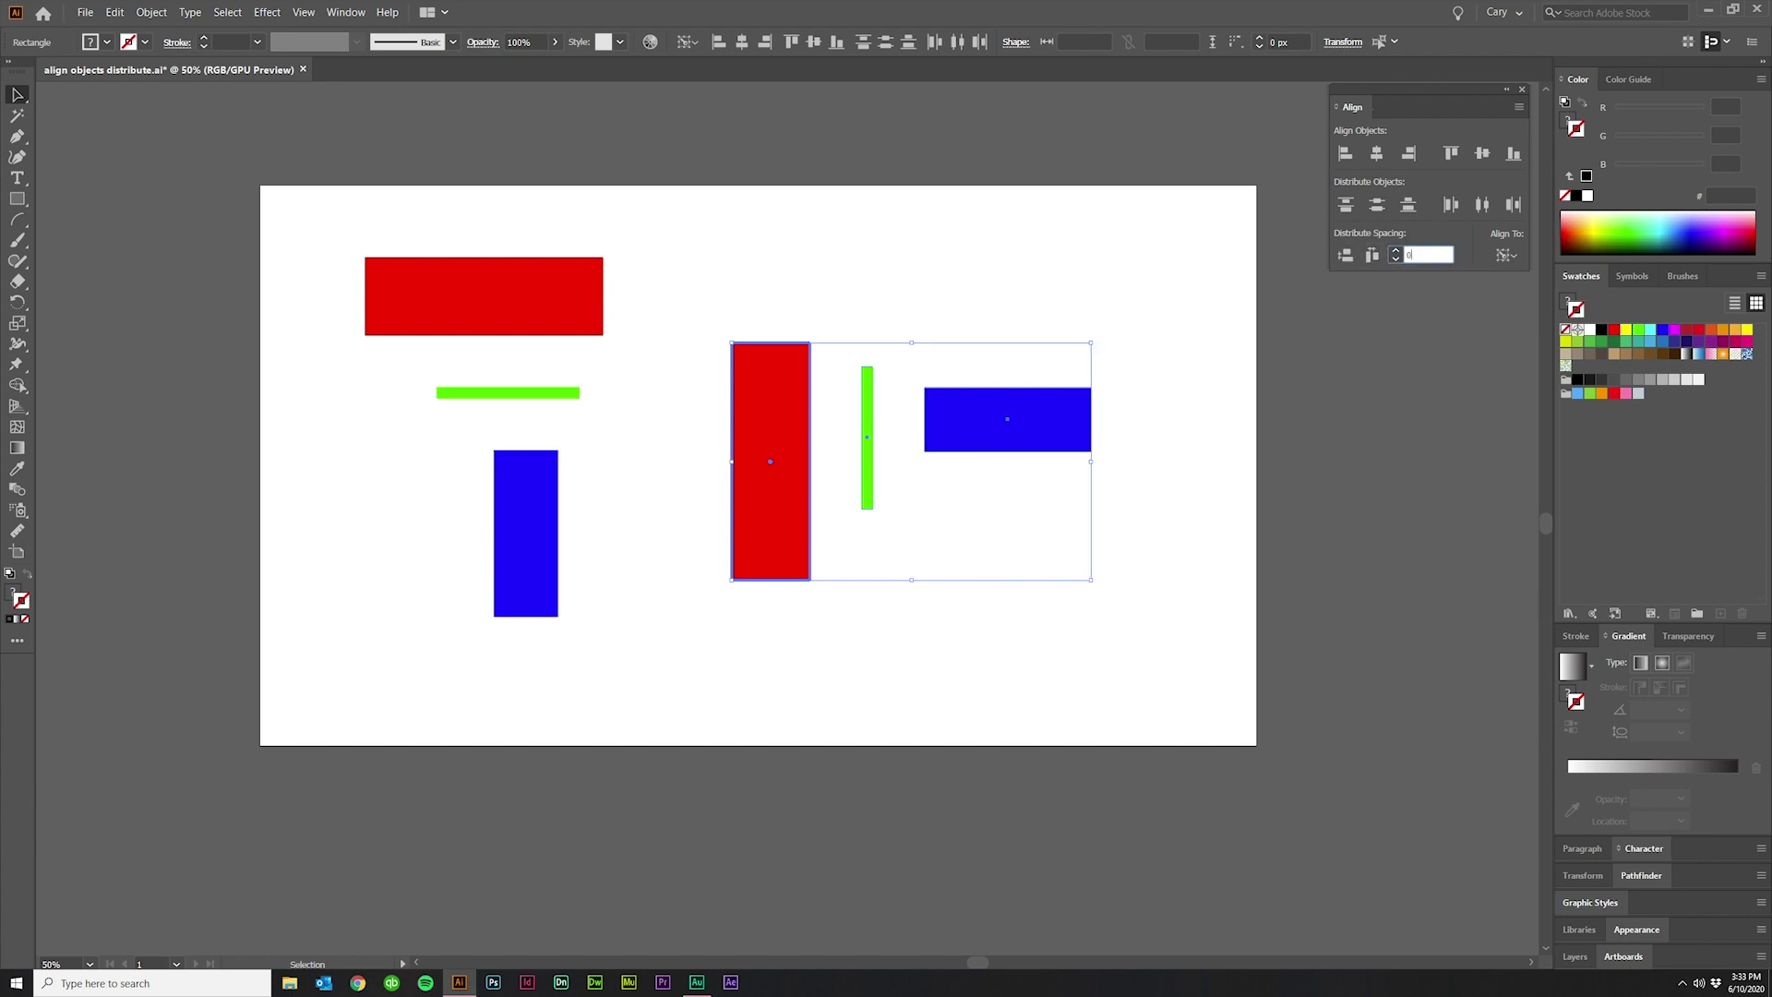
pyautogui.press('Return')
pyautogui.click(1372, 255)
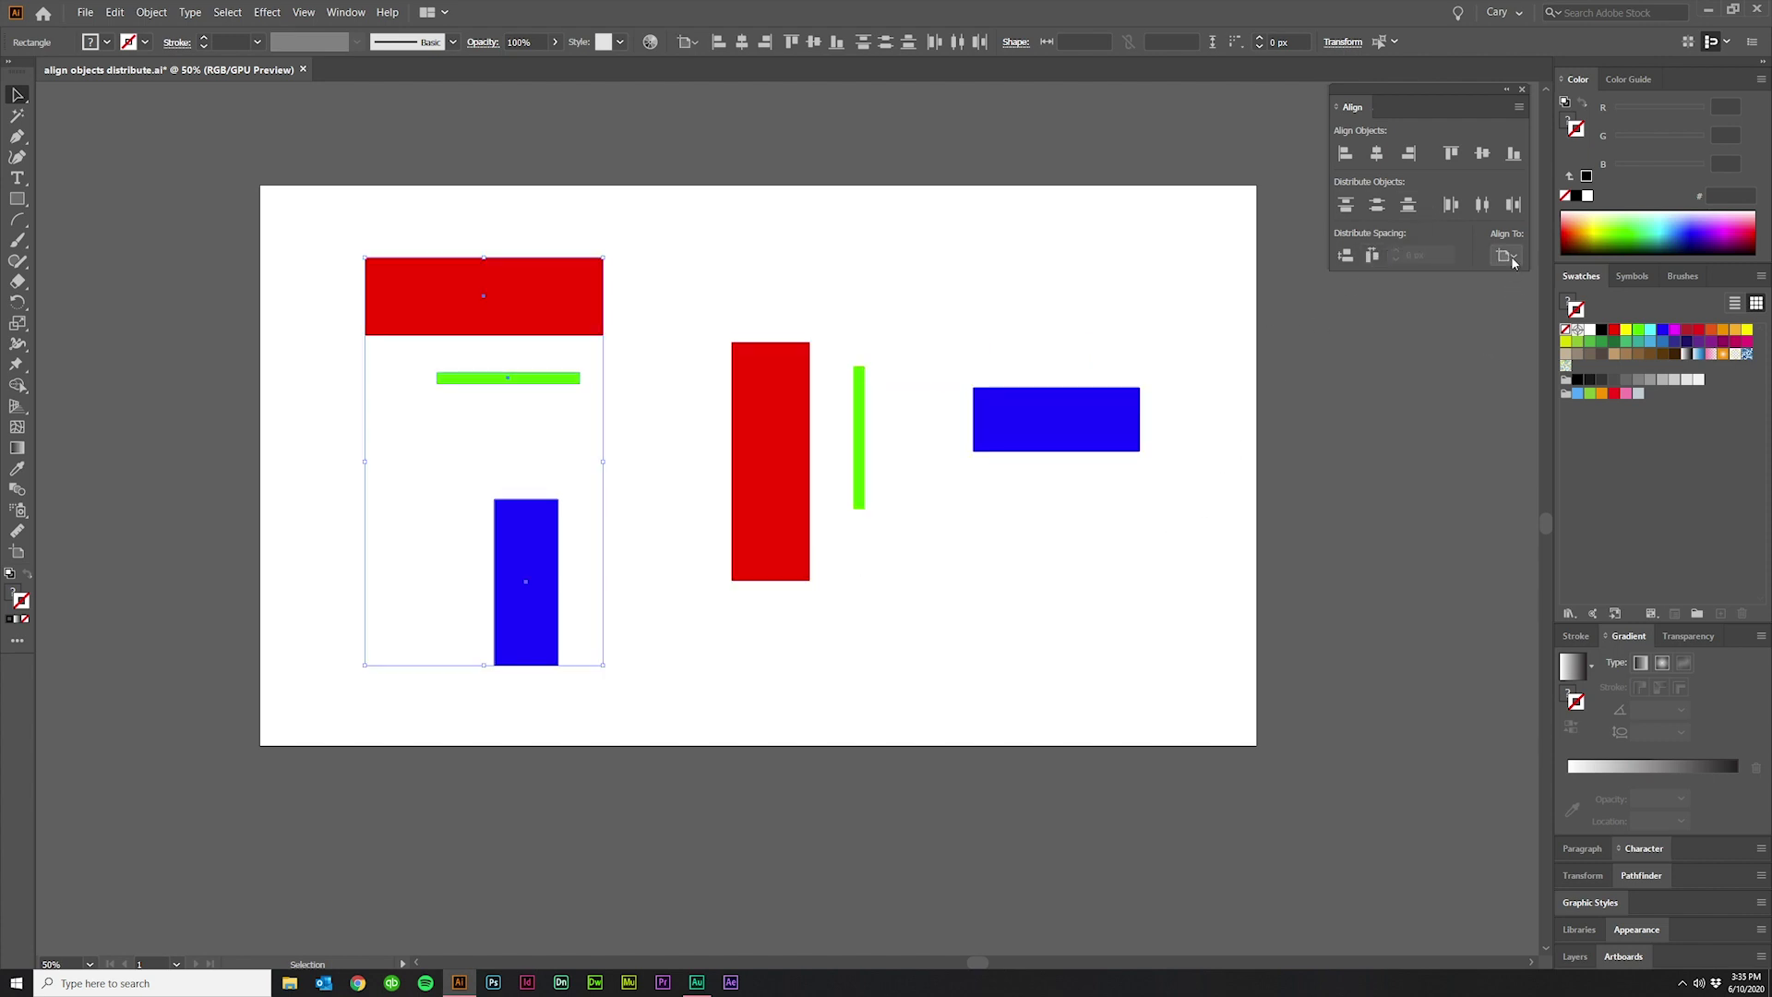
pyautogui.click(1510, 256)
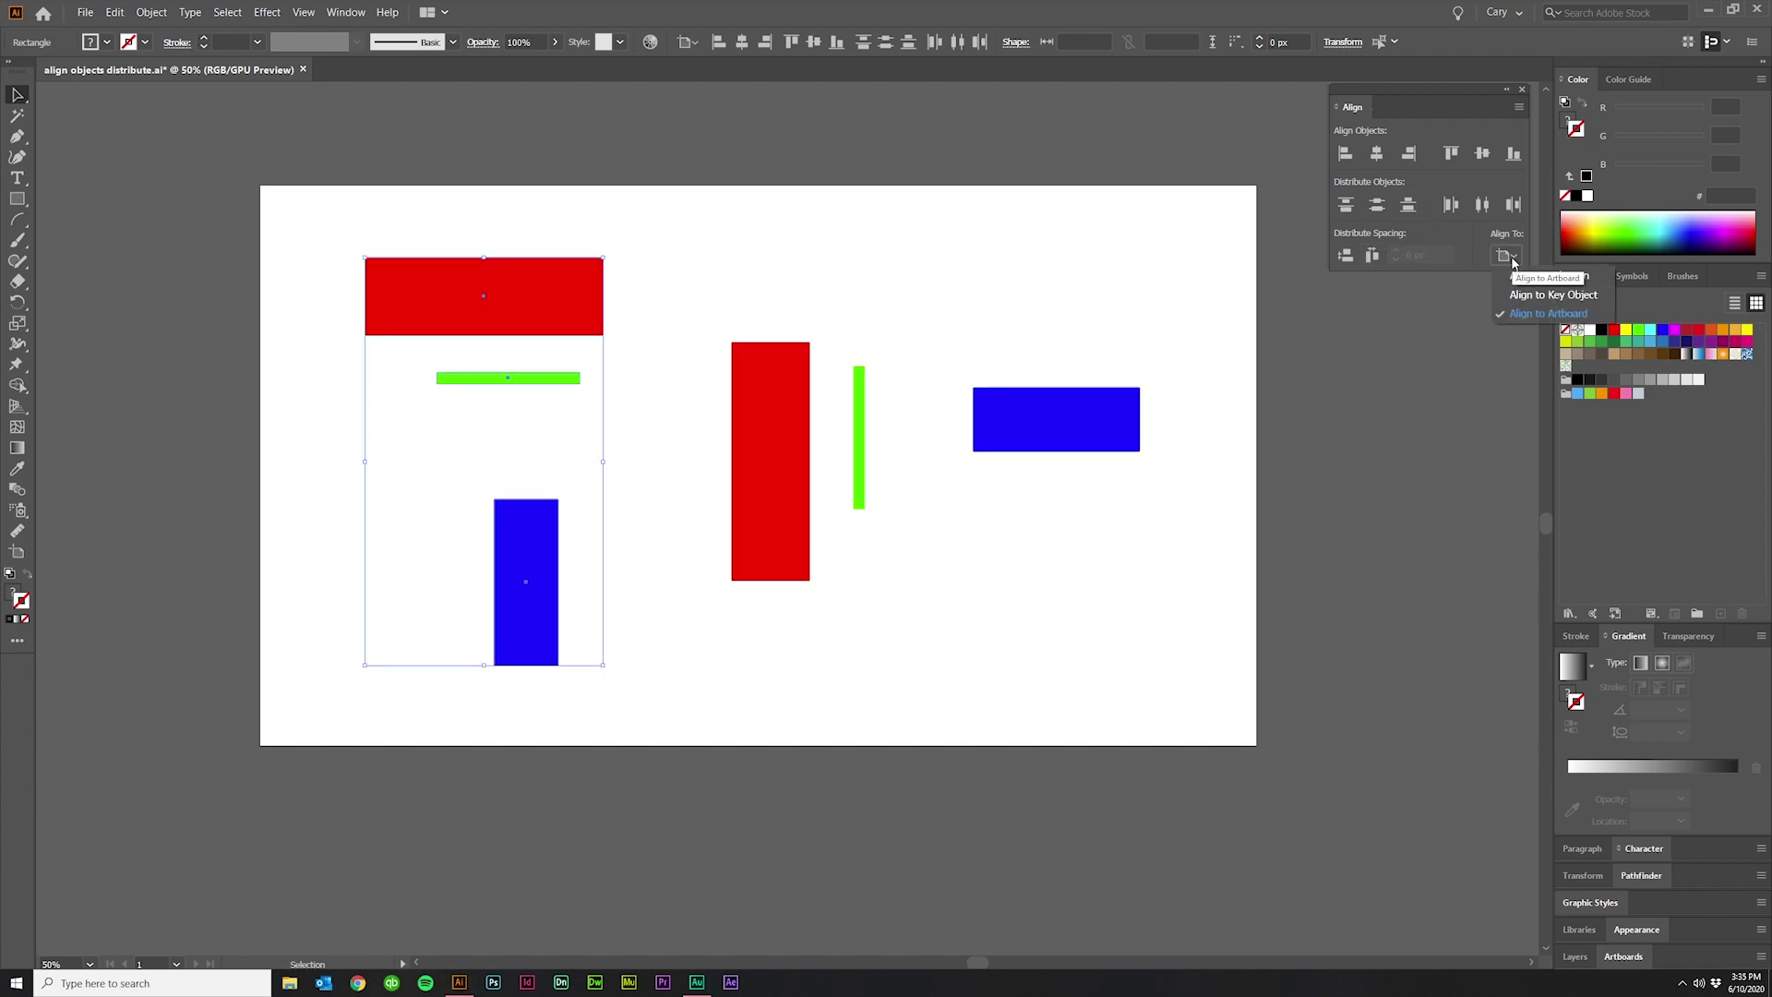
# Align the left group to the artboard's left, centre, right, top, middle and bottom.
pyautogui.click(1445, 337)
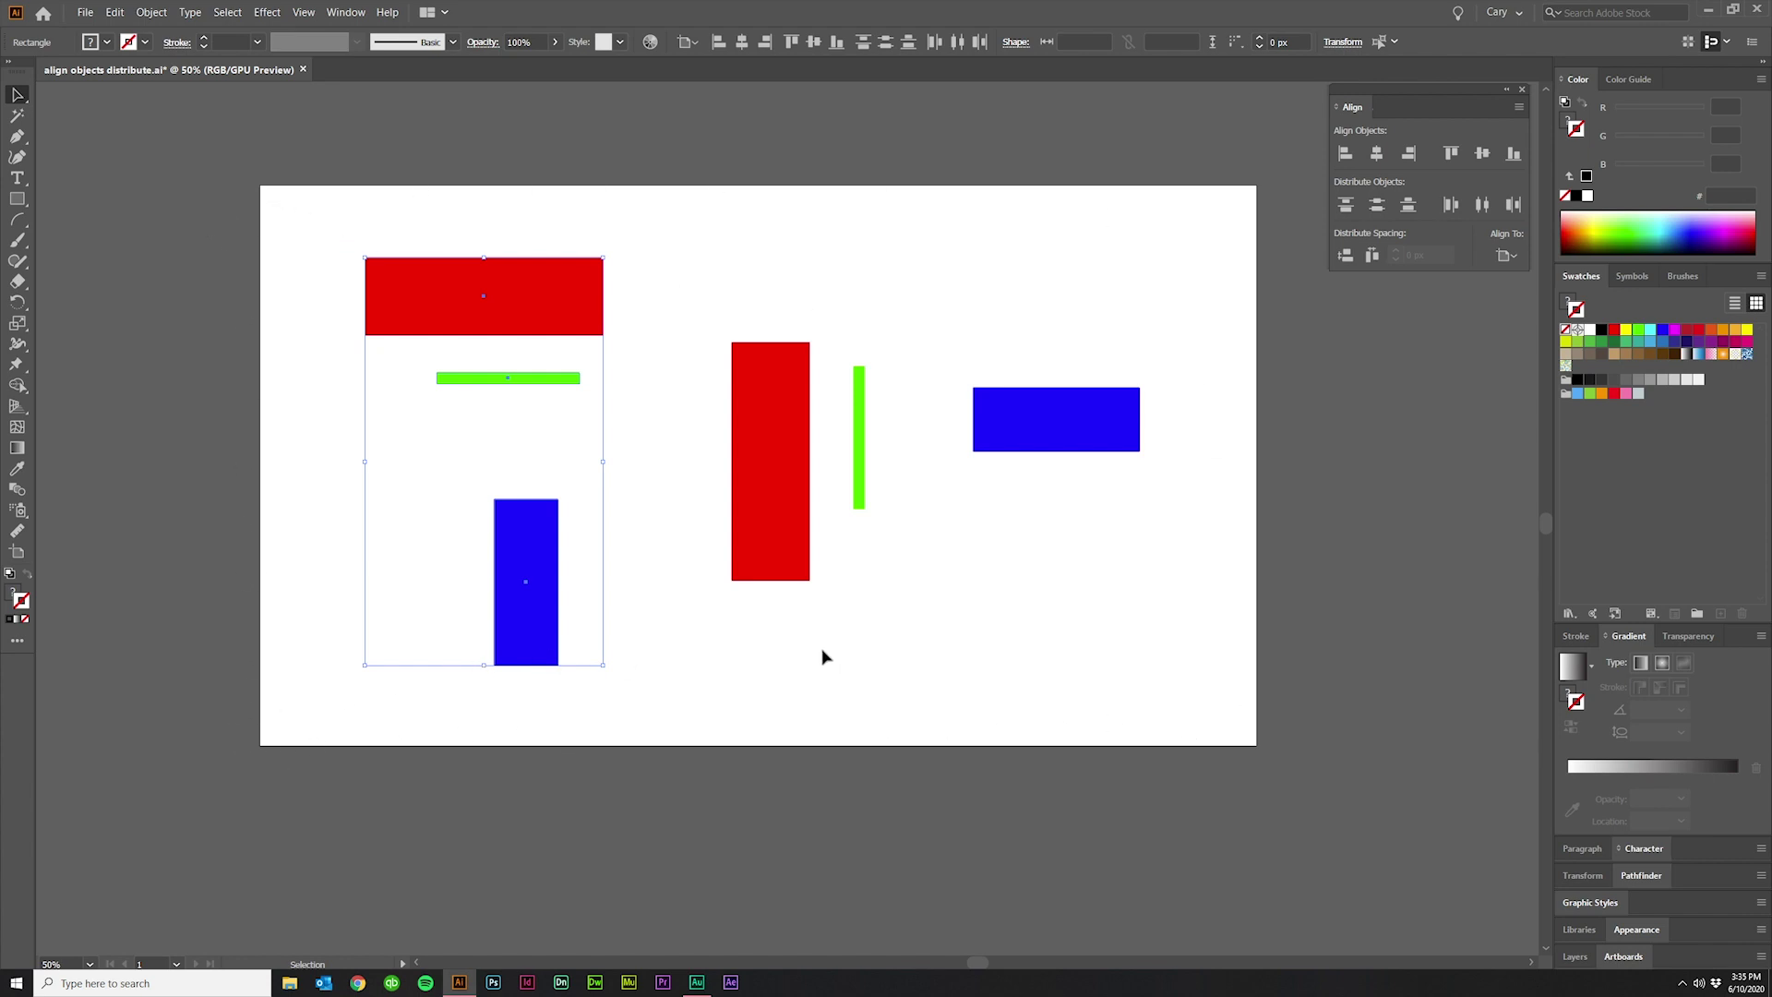
pyautogui.click(657, 729)
pyautogui.click(544, 270)
pyautogui.click(1345, 155)
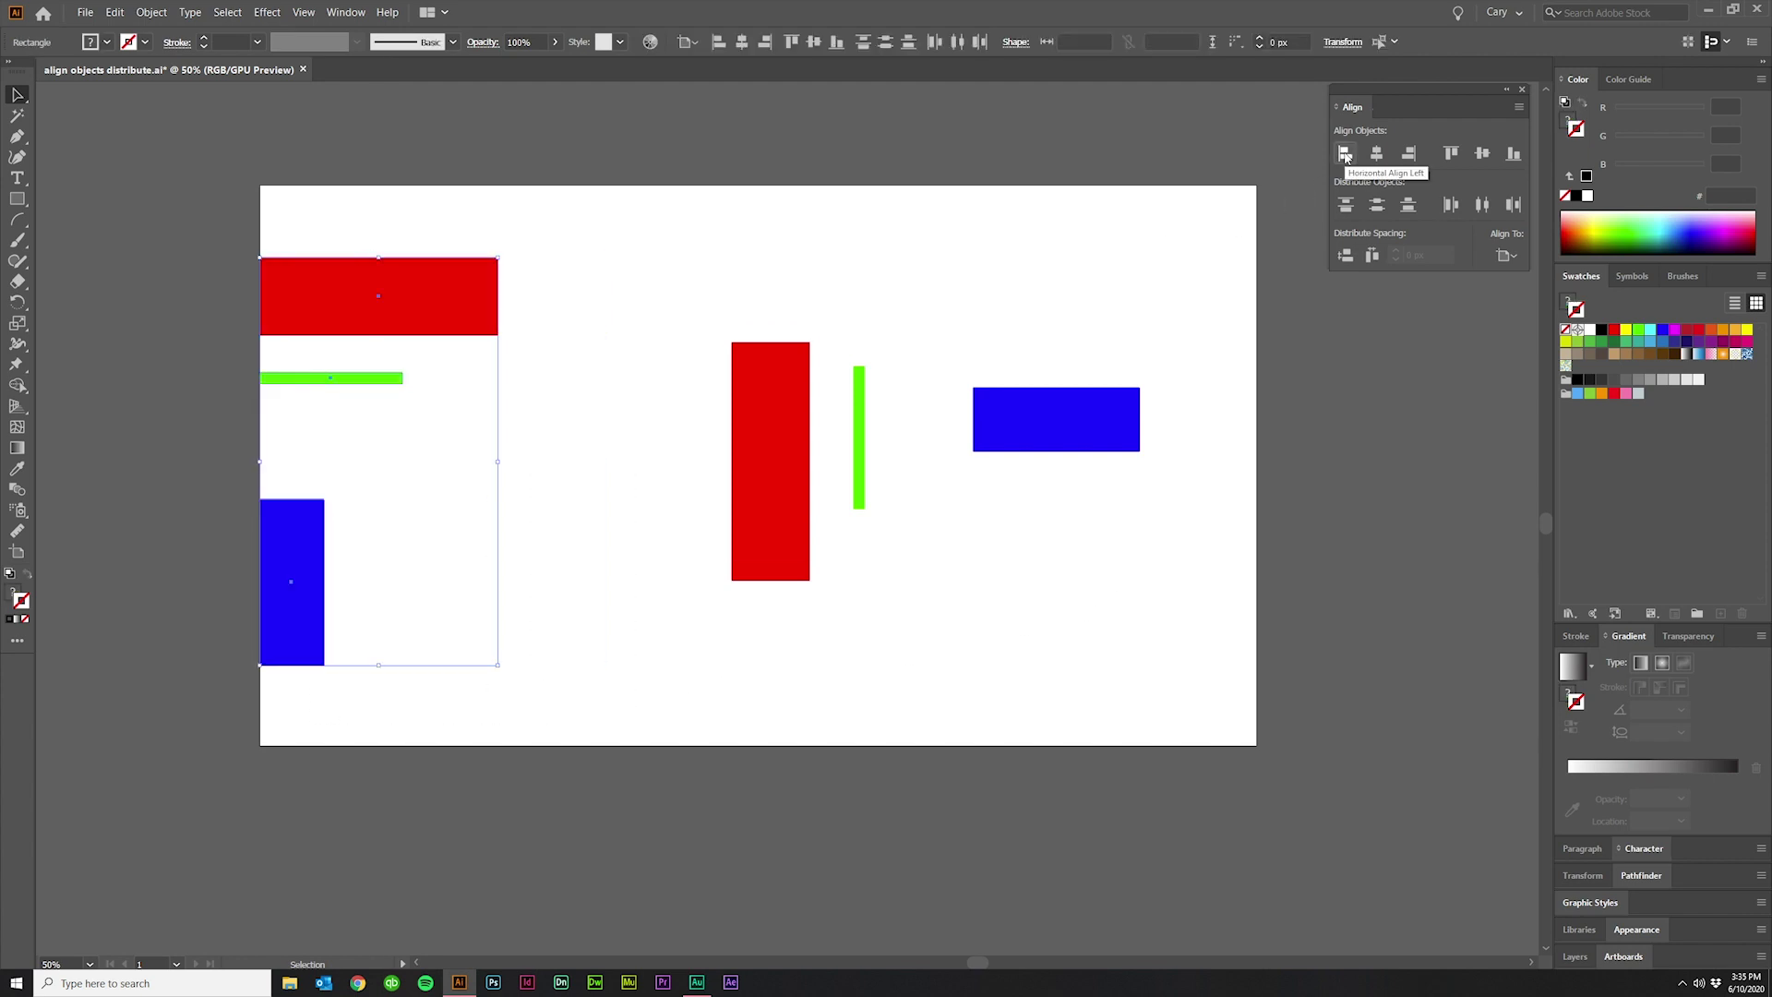
pyautogui.click(1376, 154)
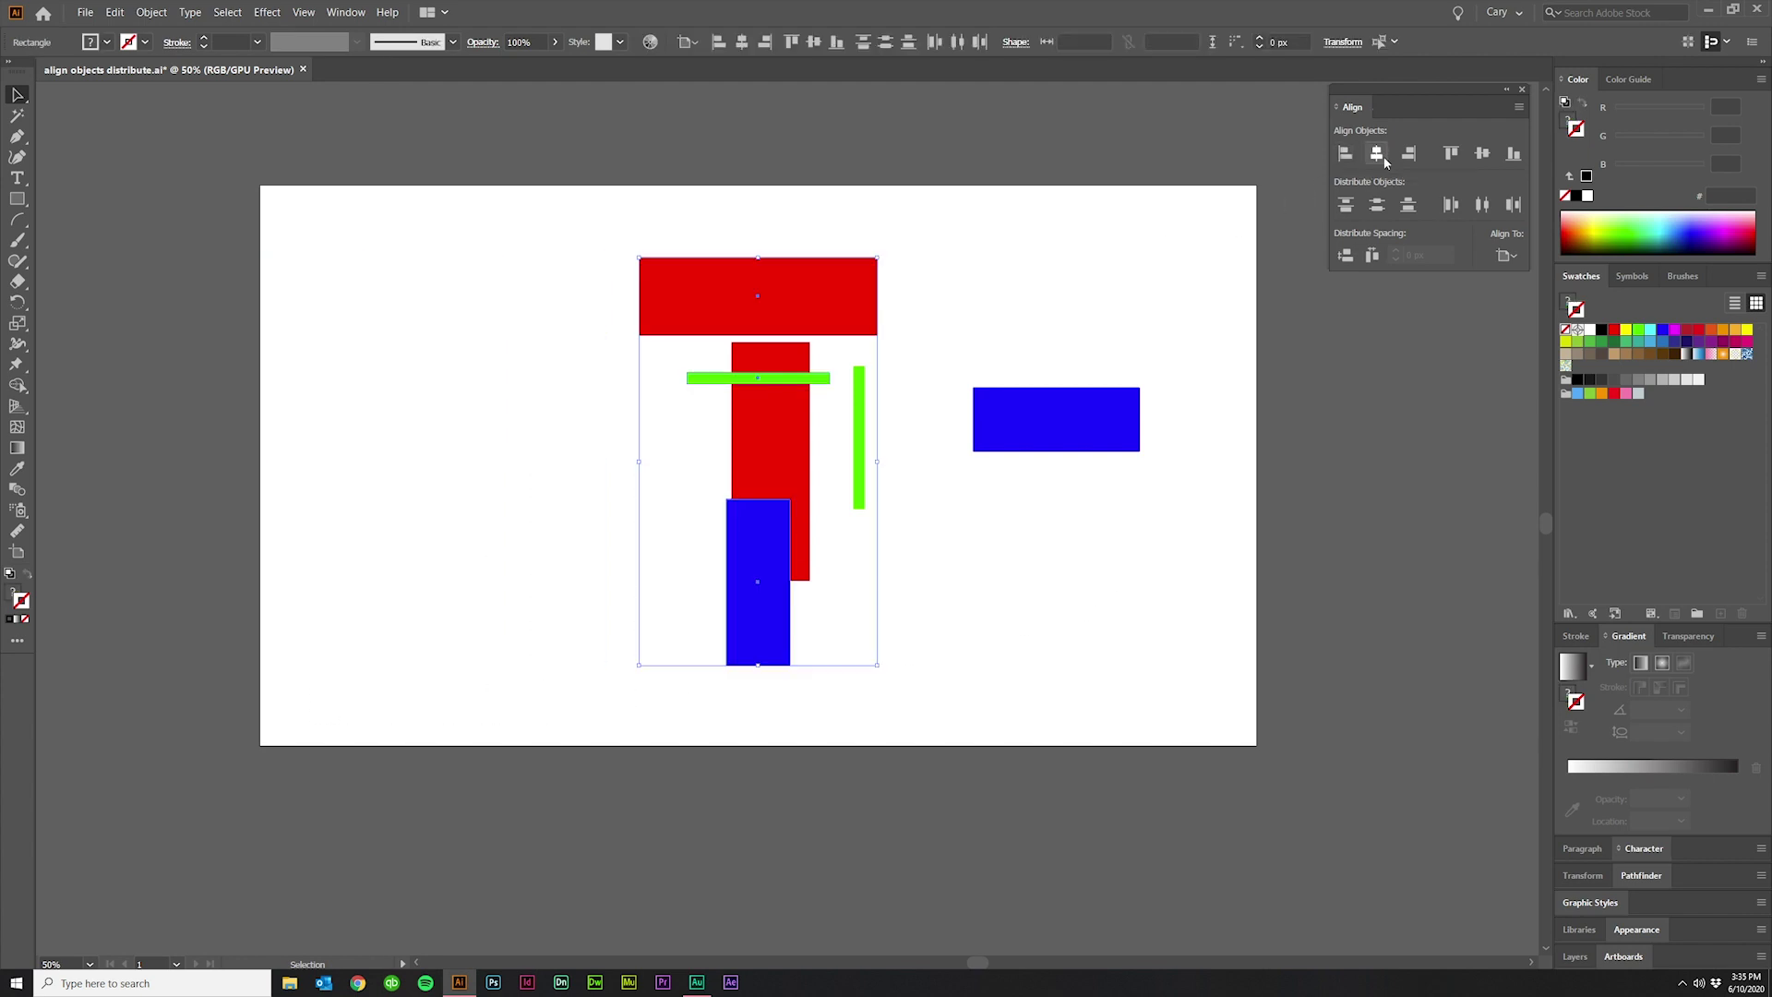
pyautogui.click(1410, 153)
pyautogui.click(1451, 153)
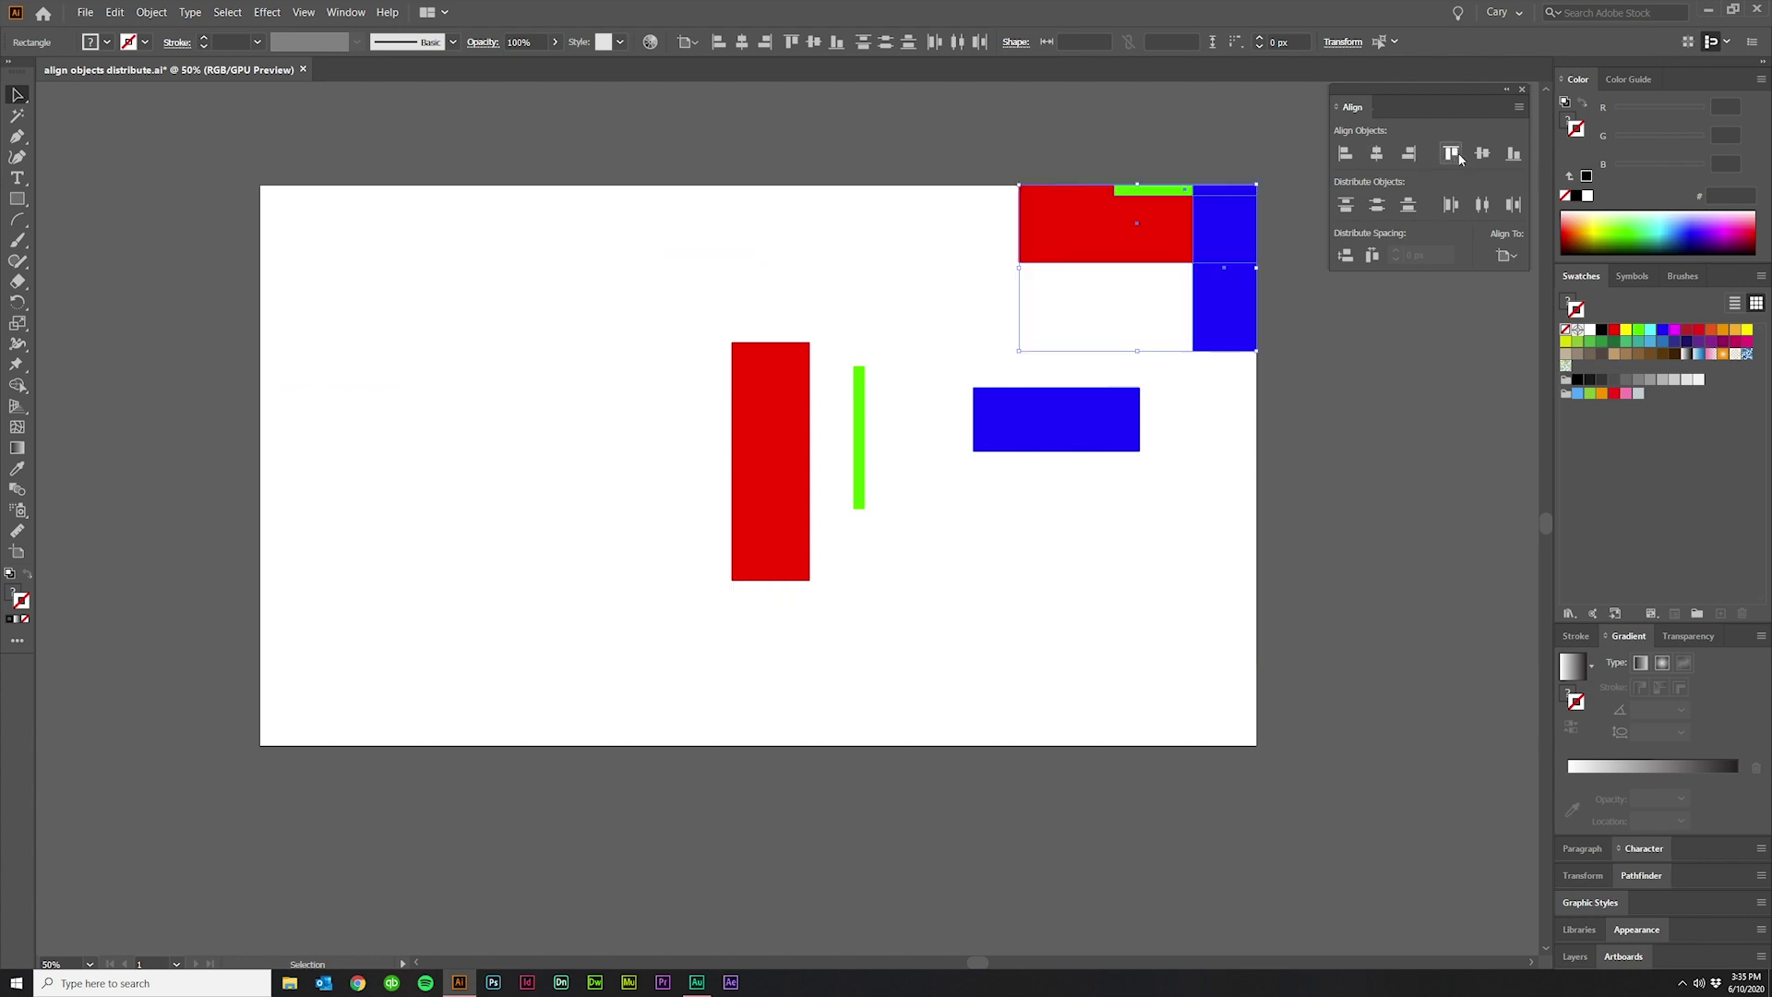
pyautogui.click(1486, 156)
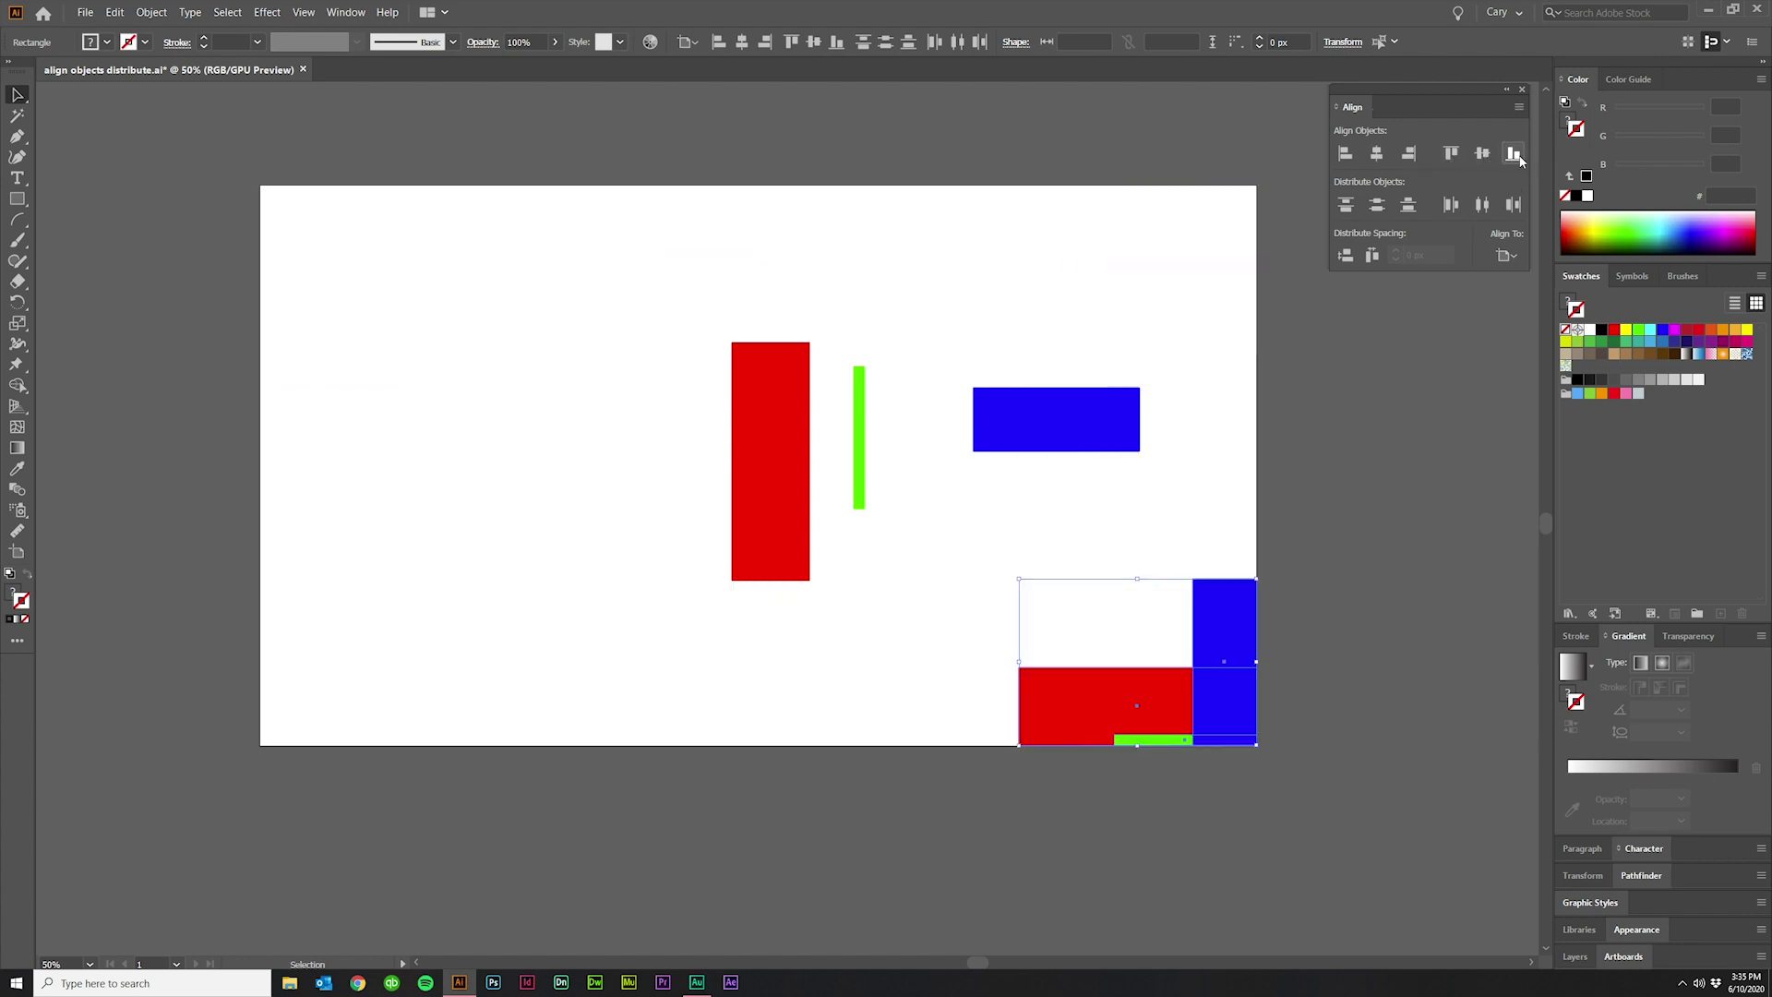
pyautogui.click(1513, 154)
# Distribute the middle rectangles across the artboard by left edges and centres, then undo.
pyautogui.moveTo(1115, 554); pyautogui.dragTo(646, 344)
pyautogui.click(1451, 210)
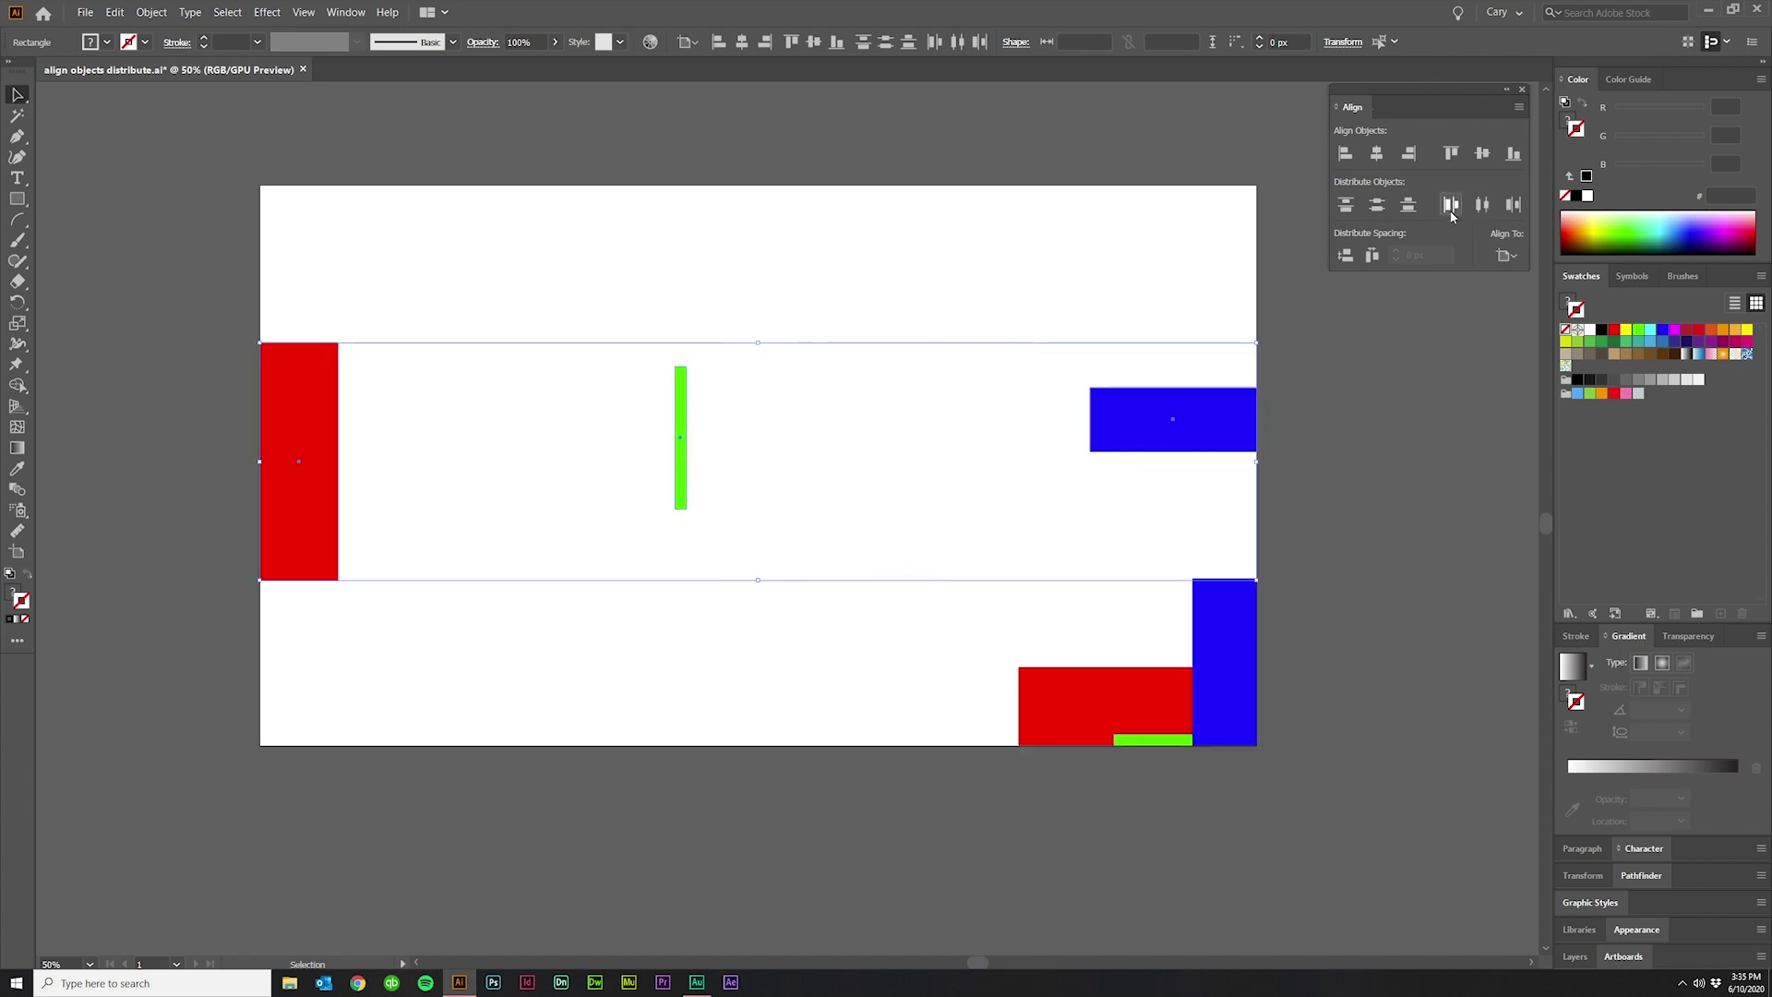
pyautogui.click(1482, 207)
pyautogui.hotkey('ctrl', 'z')
pyautogui.hotkey('ctrl', 'z')
pyautogui.hotkey('ctrl', 'z')
pyautogui.hotkey('ctrl', 'z')
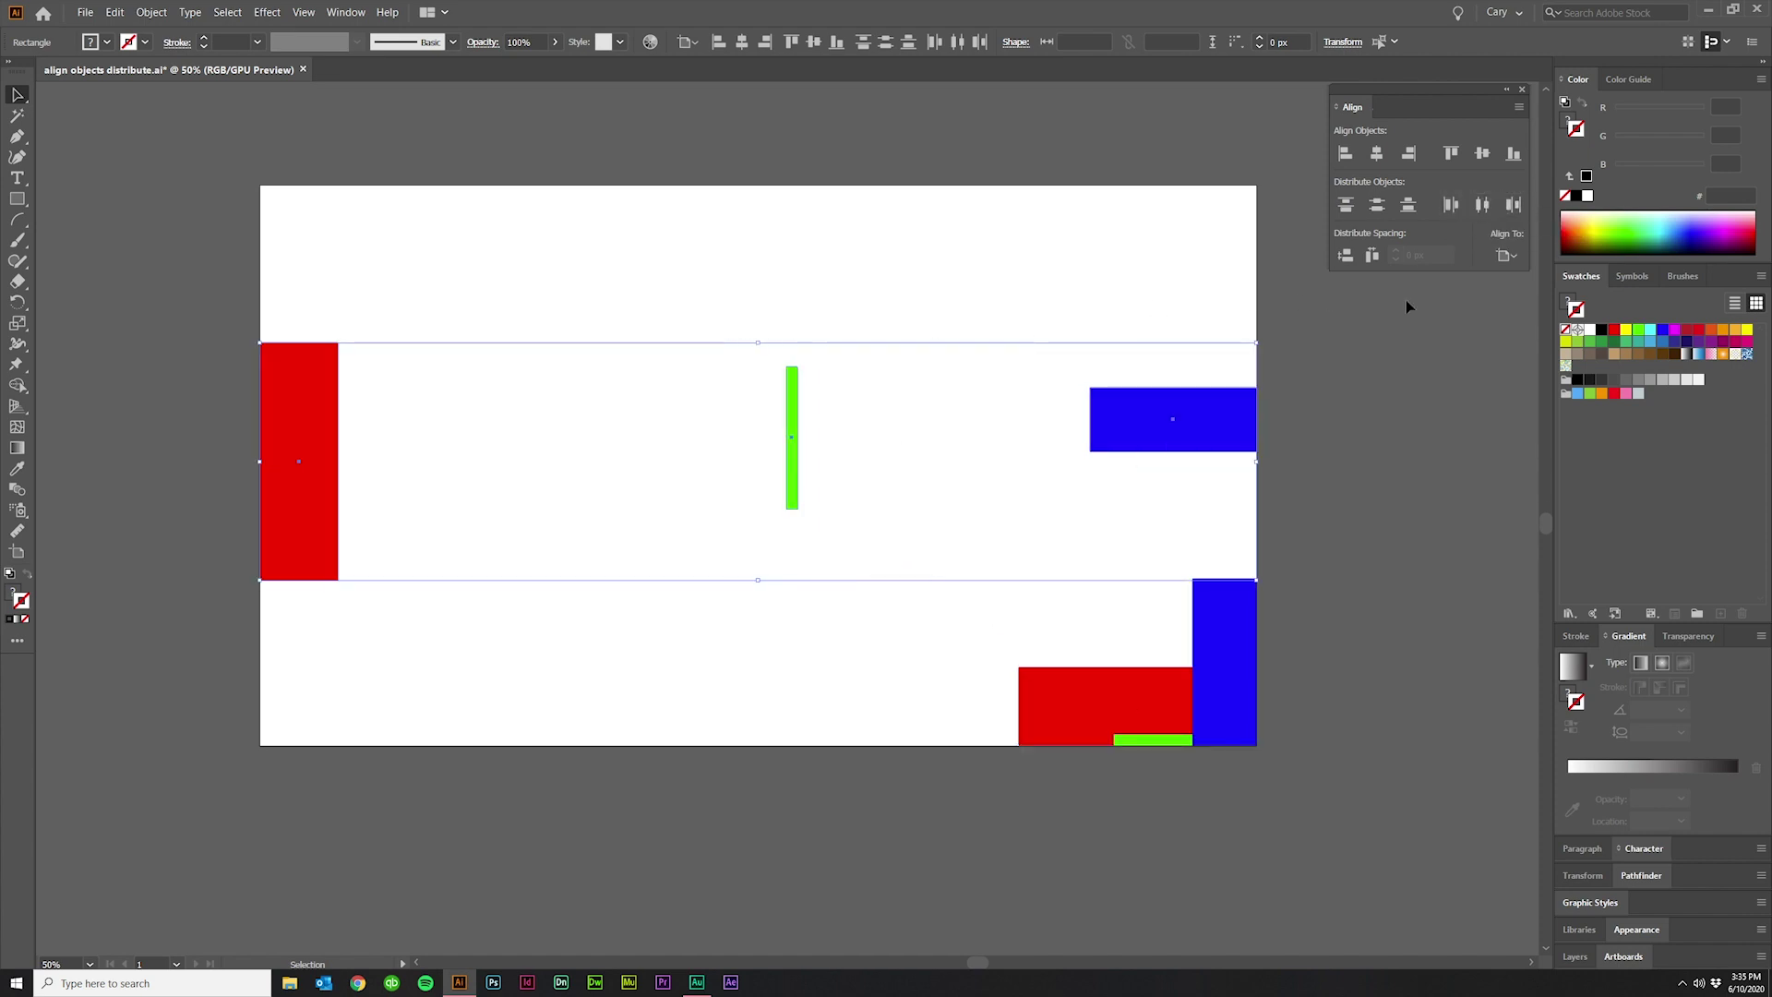
pyautogui.hotkey('ctrl', 'z')
pyautogui.hotkey('ctrl', 'z')
pyautogui.hotkey('ctrl', 'z')
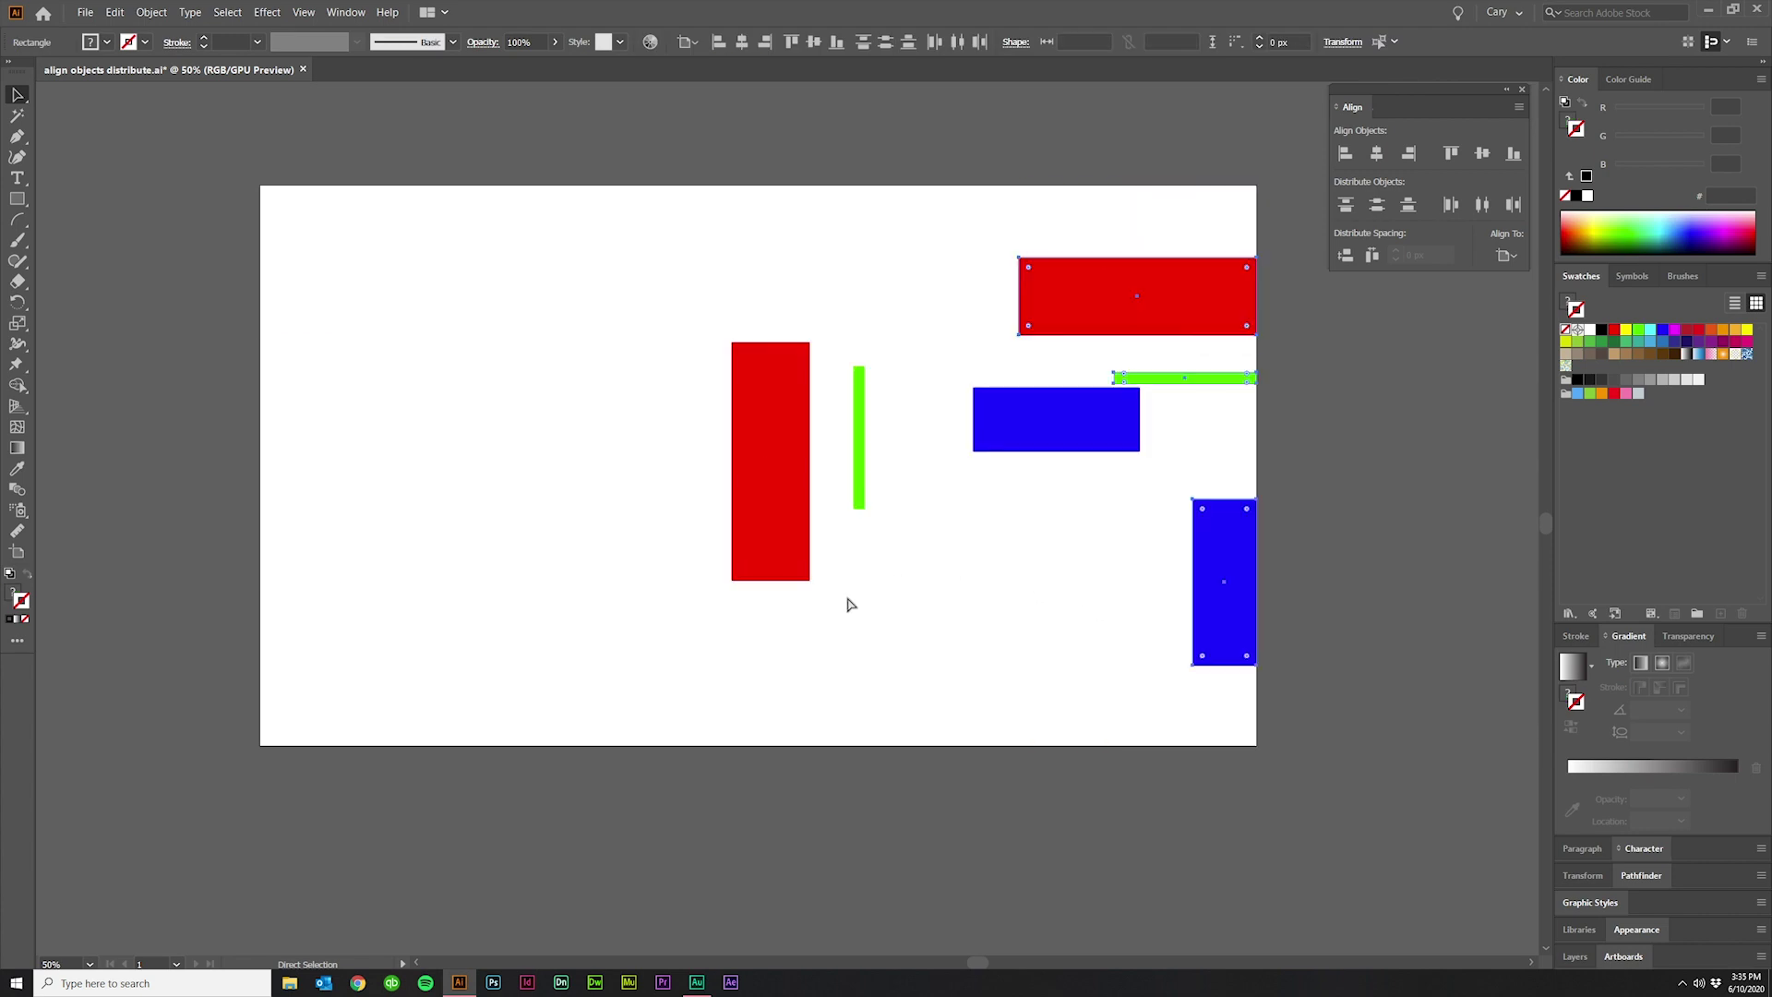
# Distribute the left group vertically by top, centre, bottom and spacing; space the middle shapes evenly horizontally.
pyautogui.click(1357, 211)
pyautogui.click(1376, 205)
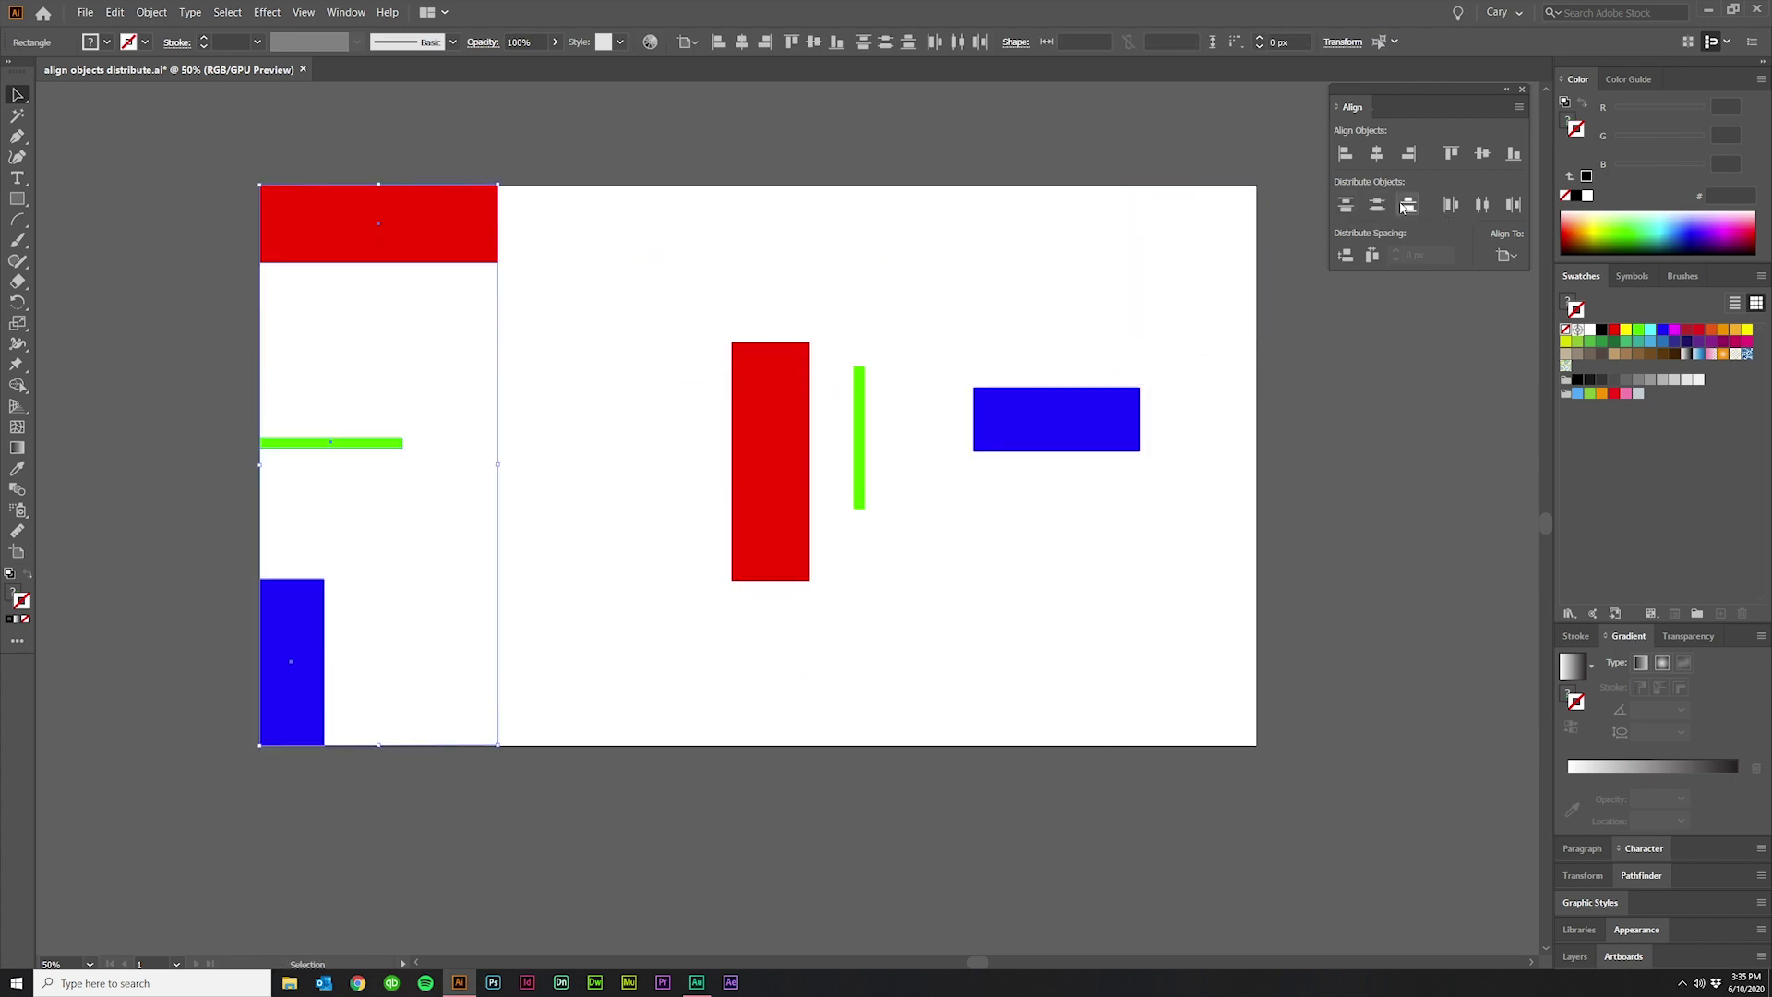
pyautogui.click(1404, 208)
pyautogui.click(1352, 258)
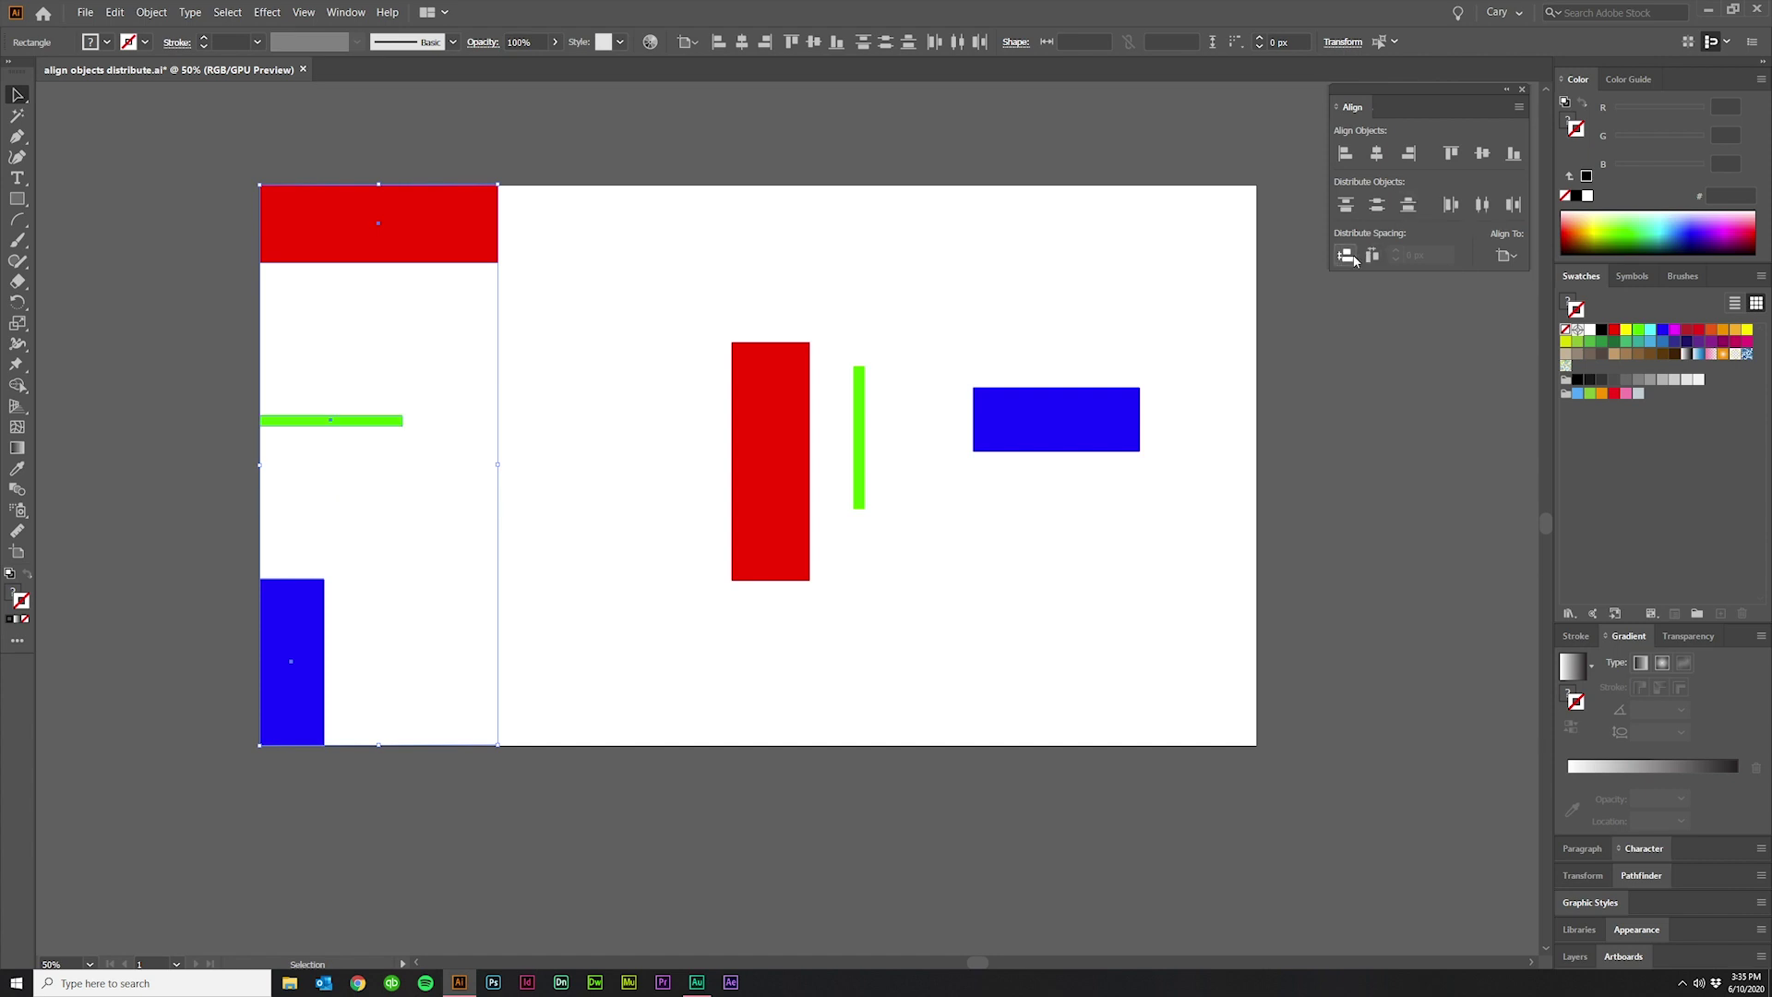
pyautogui.moveTo(1148, 584); pyautogui.dragTo(729, 338)
pyautogui.click(1376, 257)
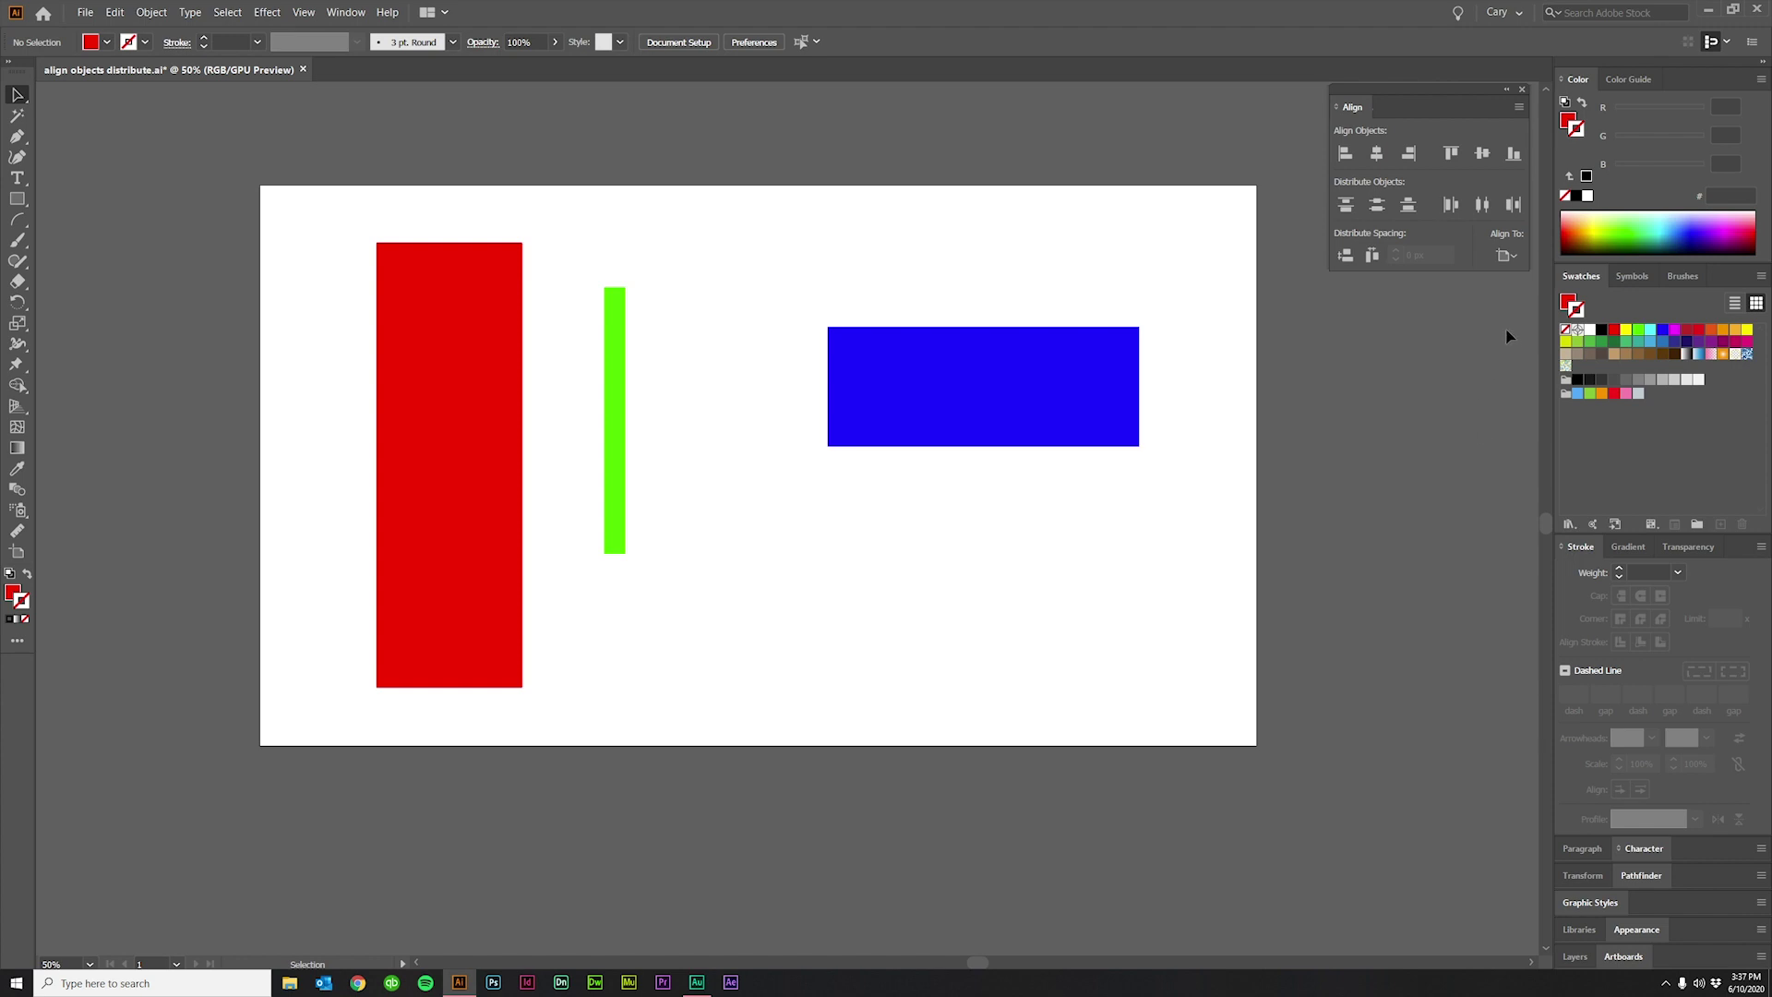
# Turn off Use Preview Bounds and give the tall red rectangle a 70 pt black stroke.
pyautogui.click(1520, 109)
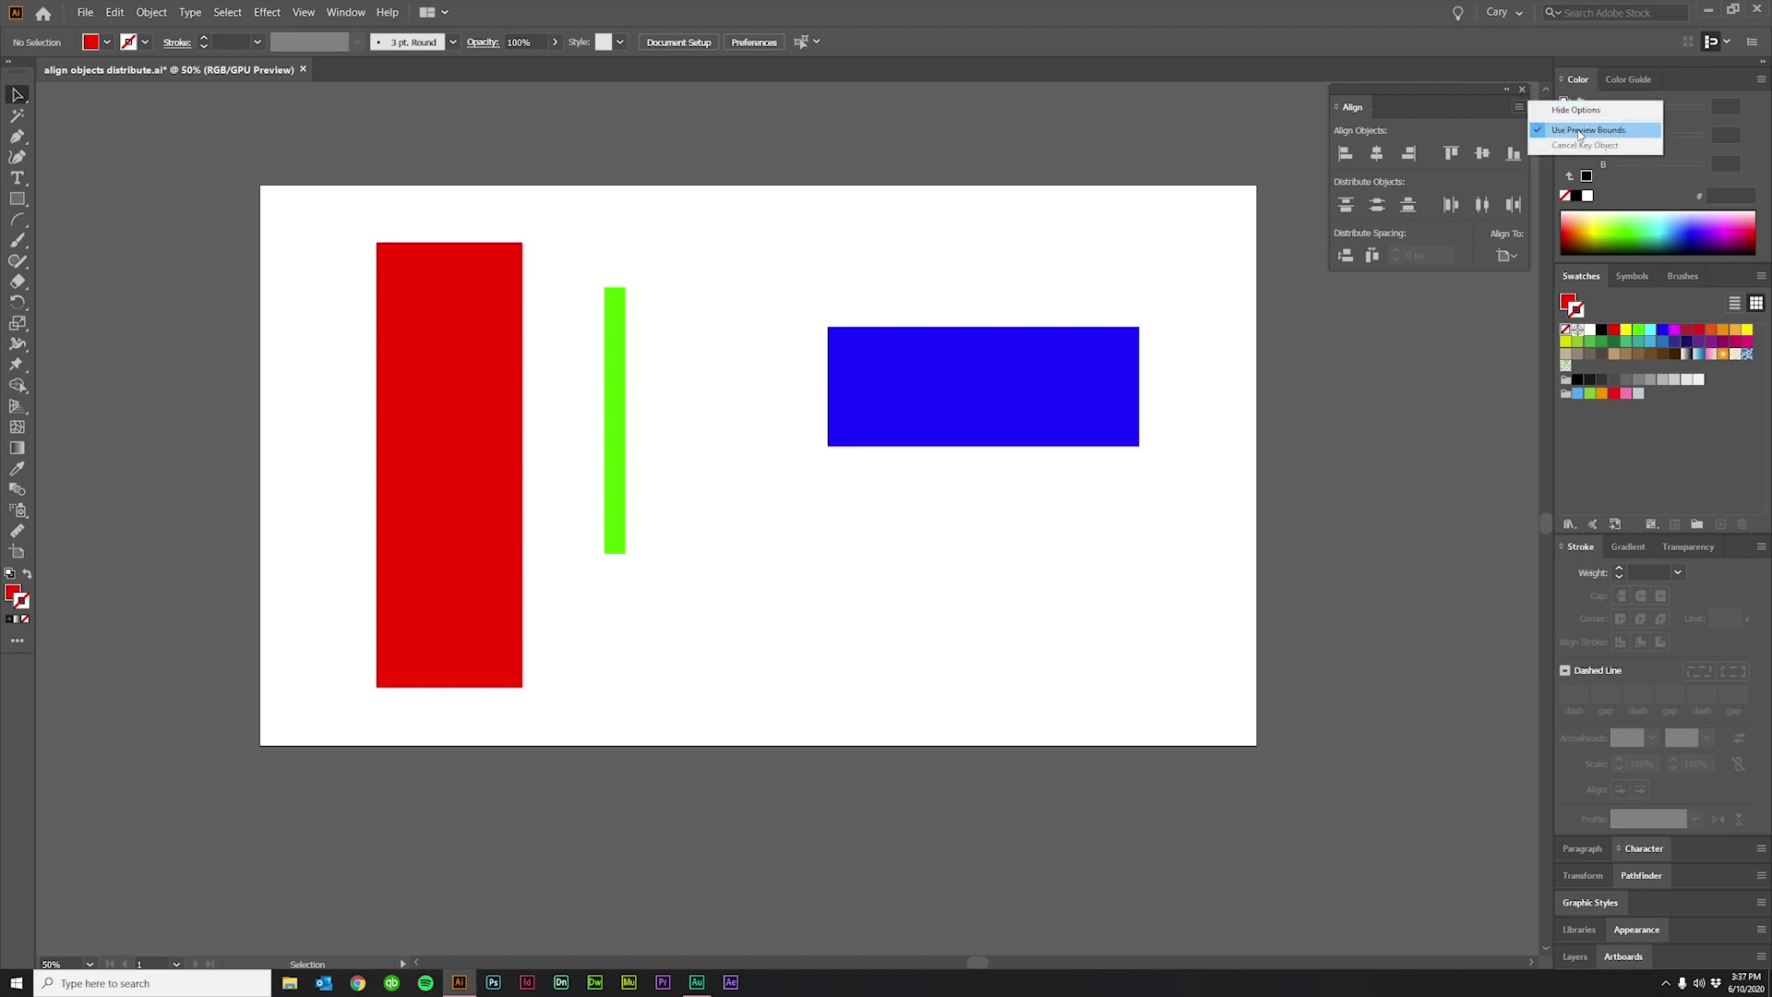
pyautogui.click(1580, 131)
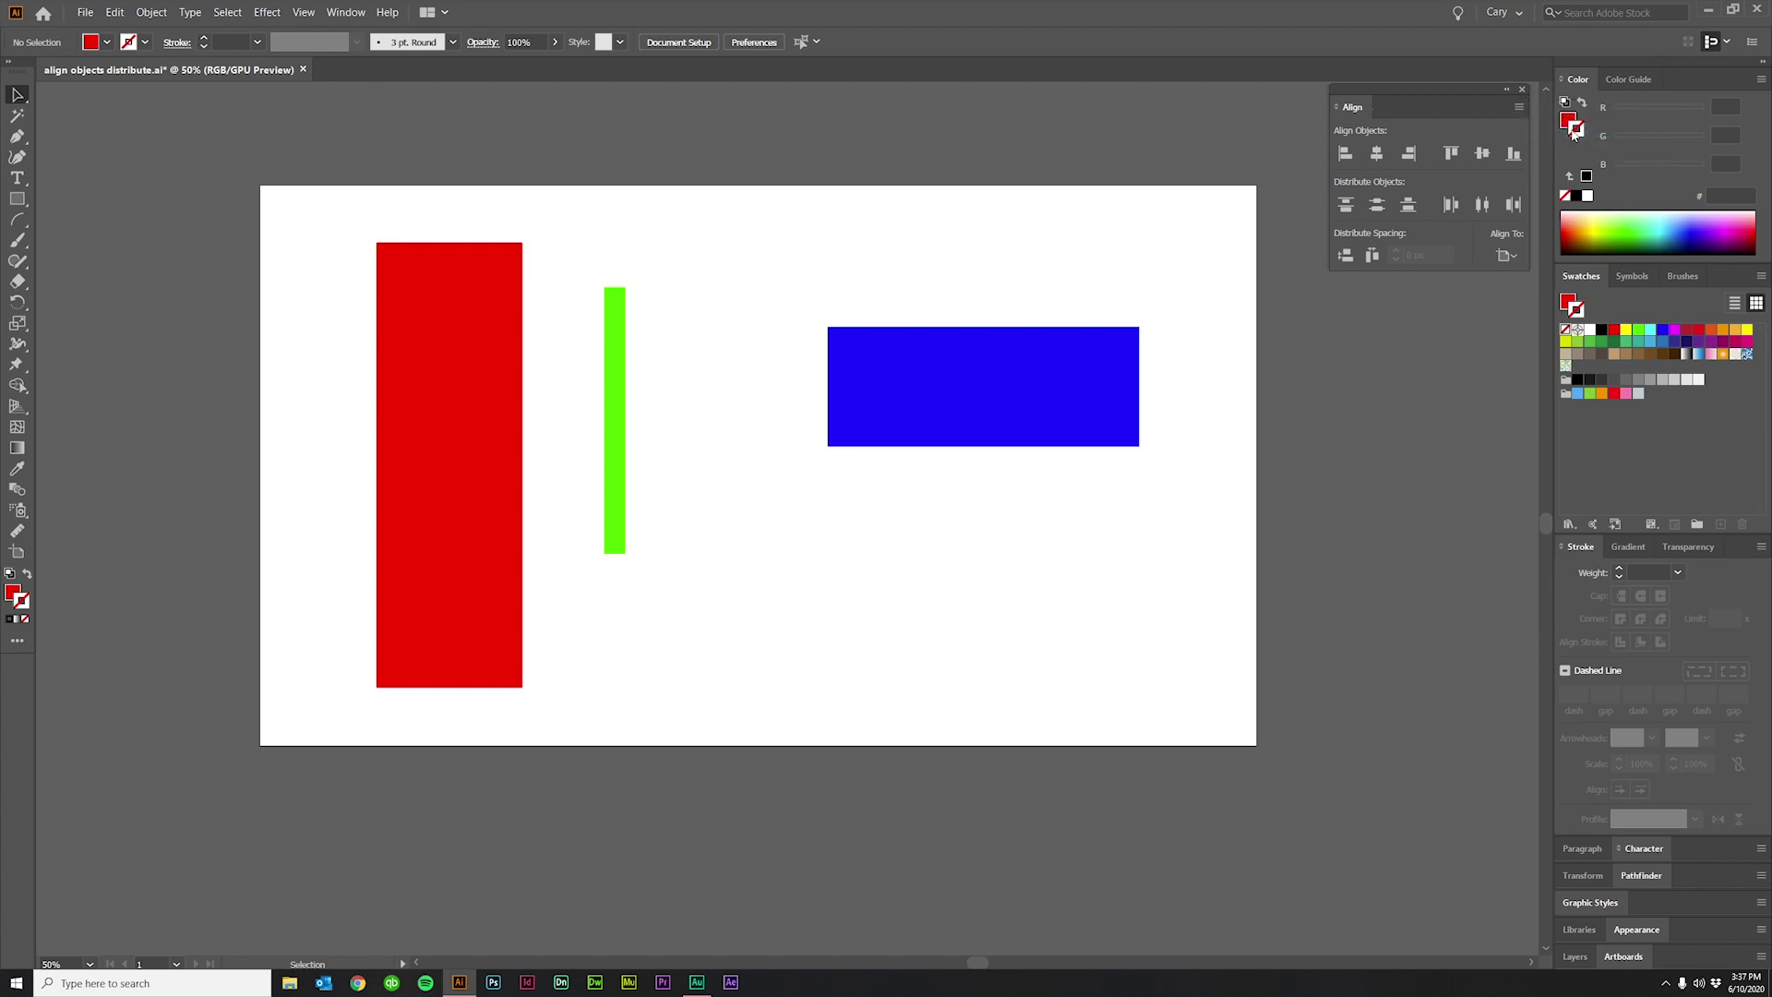
pyautogui.moveTo(1181, 708); pyautogui.dragTo(495, 673)
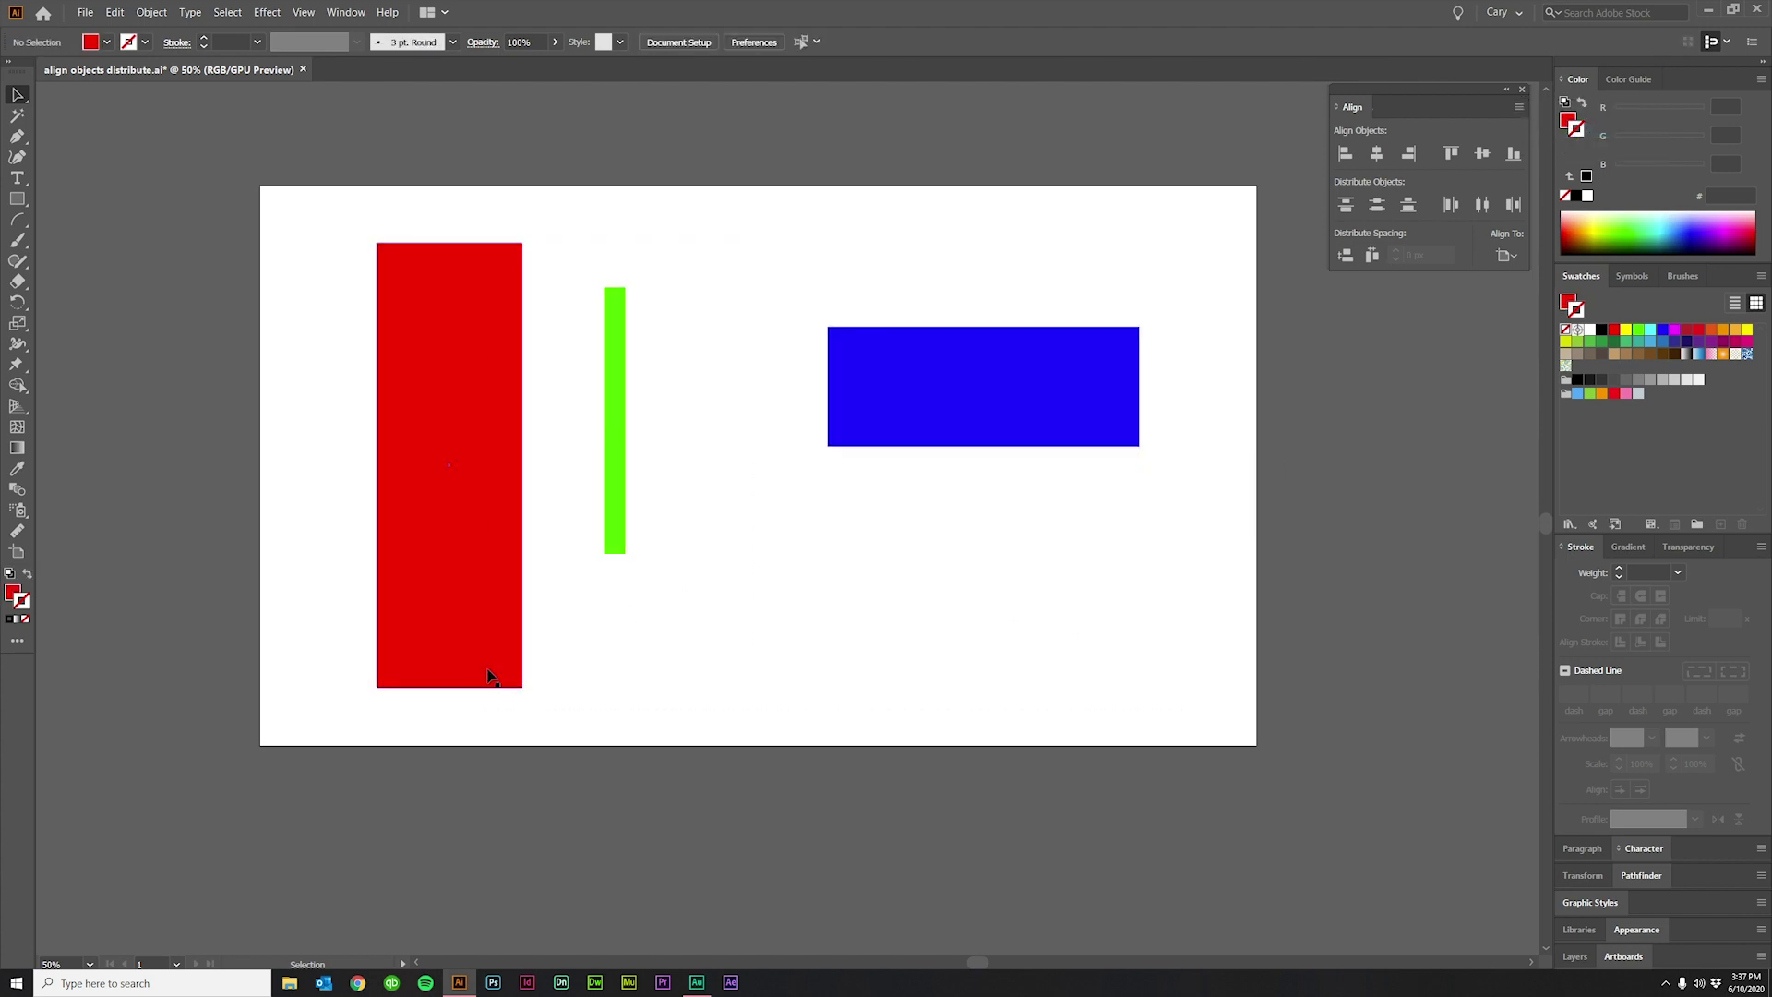
pyautogui.click(1587, 175)
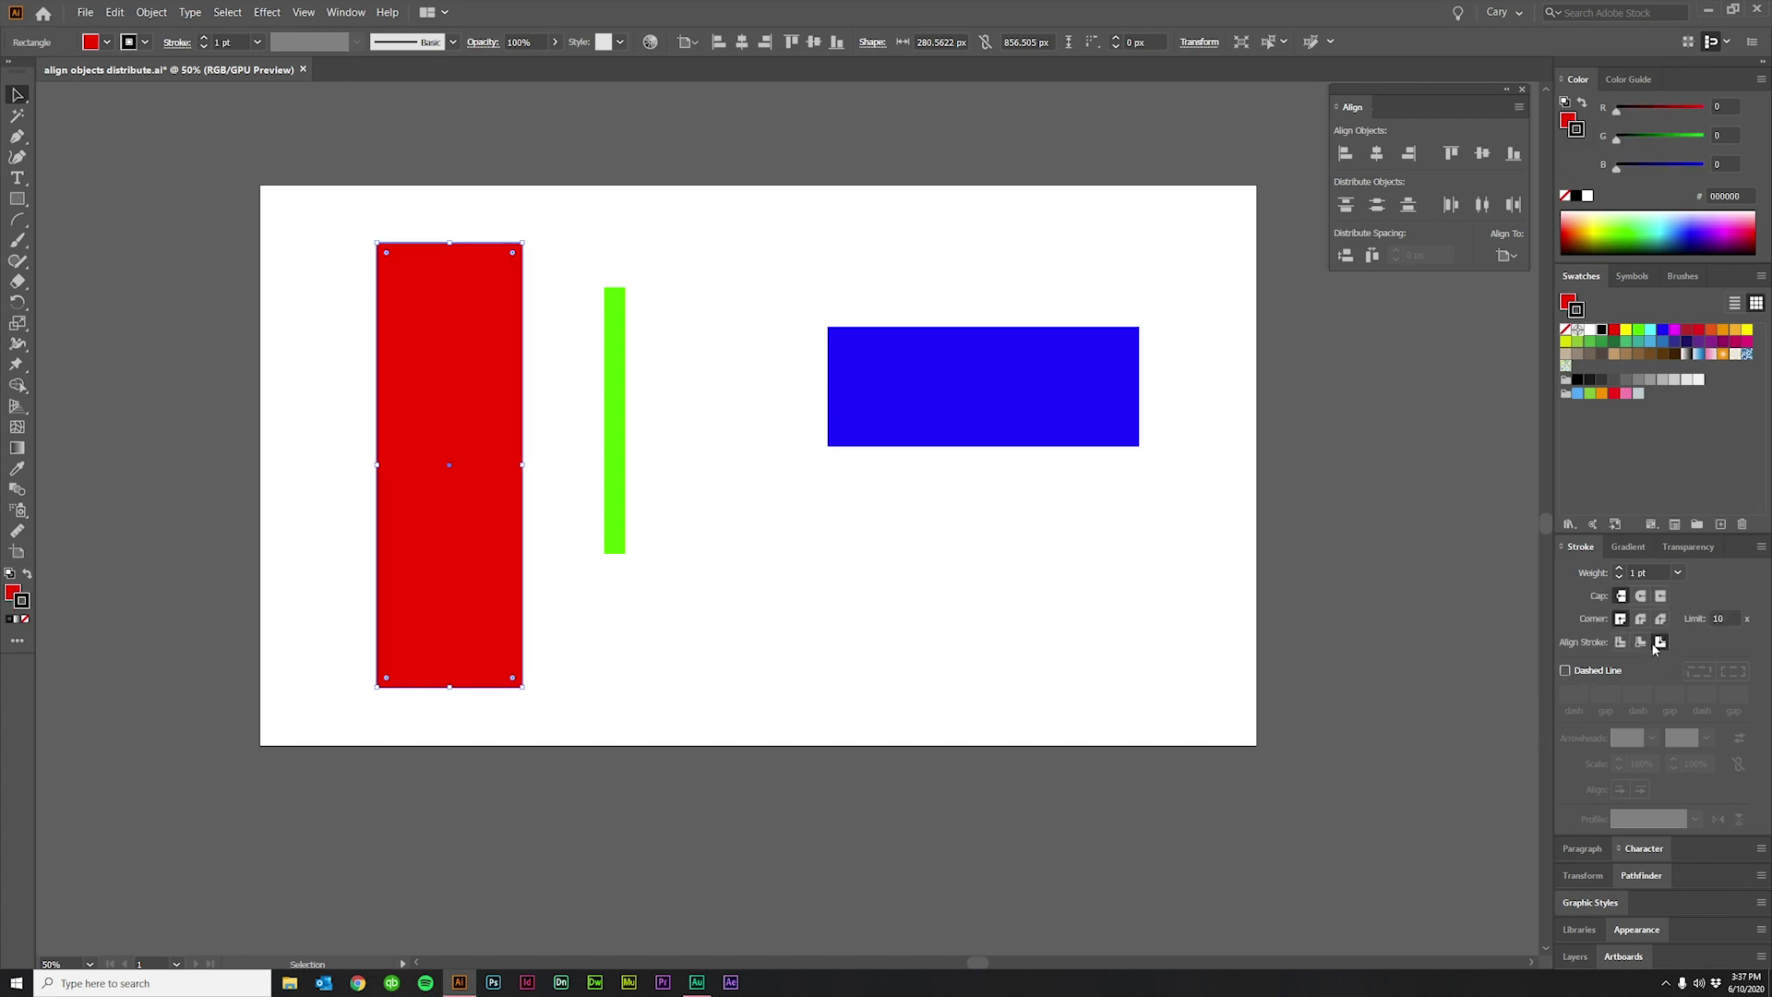
pyautogui.click(1648, 573)
pyautogui.press('Up')
pyautogui.press('Up')
pyautogui.press('Up')
pyautogui.press('Up')
pyautogui.press('Up')
pyautogui.press('Up')
pyautogui.press('Up')
pyautogui.press('Up')
pyautogui.press('Up')
pyautogui.press('Up')
pyautogui.press('Up')
pyautogui.press('Up')
pyautogui.press('Up')
pyautogui.press('Up')
pyautogui.press('Up')
pyautogui.press('Up')
pyautogui.press('Up')
pyautogui.press('Up')
pyautogui.press('Up')
pyautogui.press('Up')
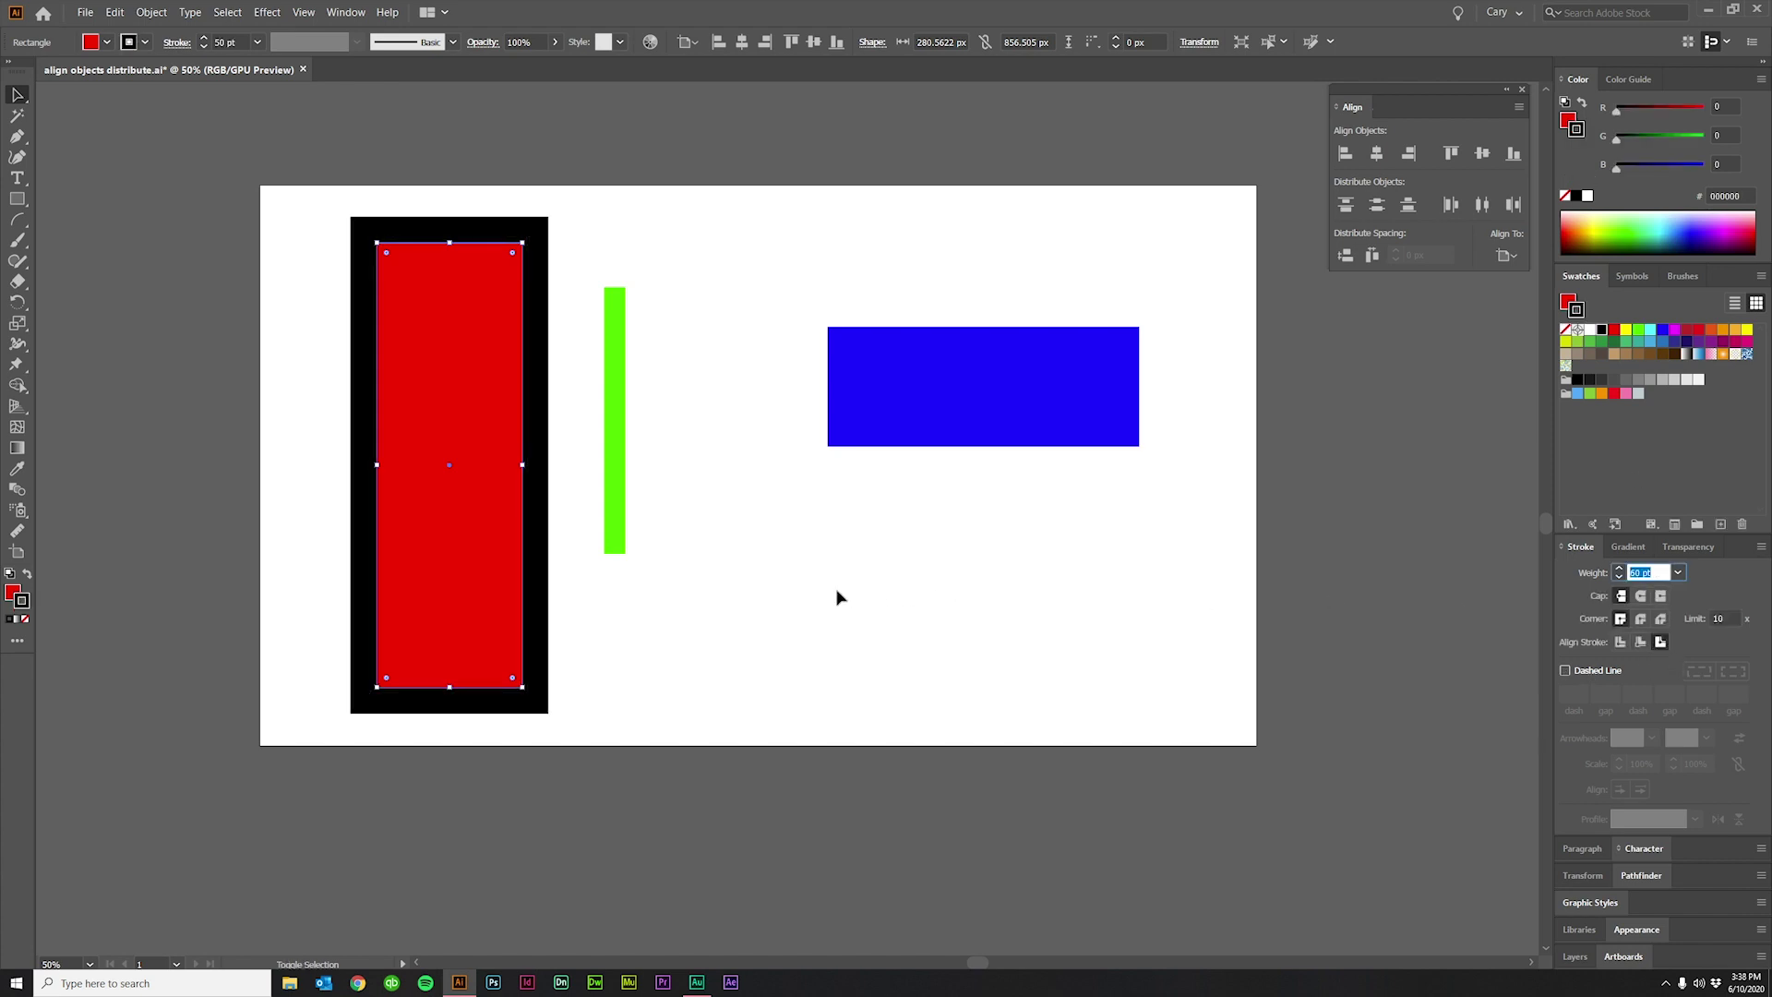
pyautogui.click(838, 597)
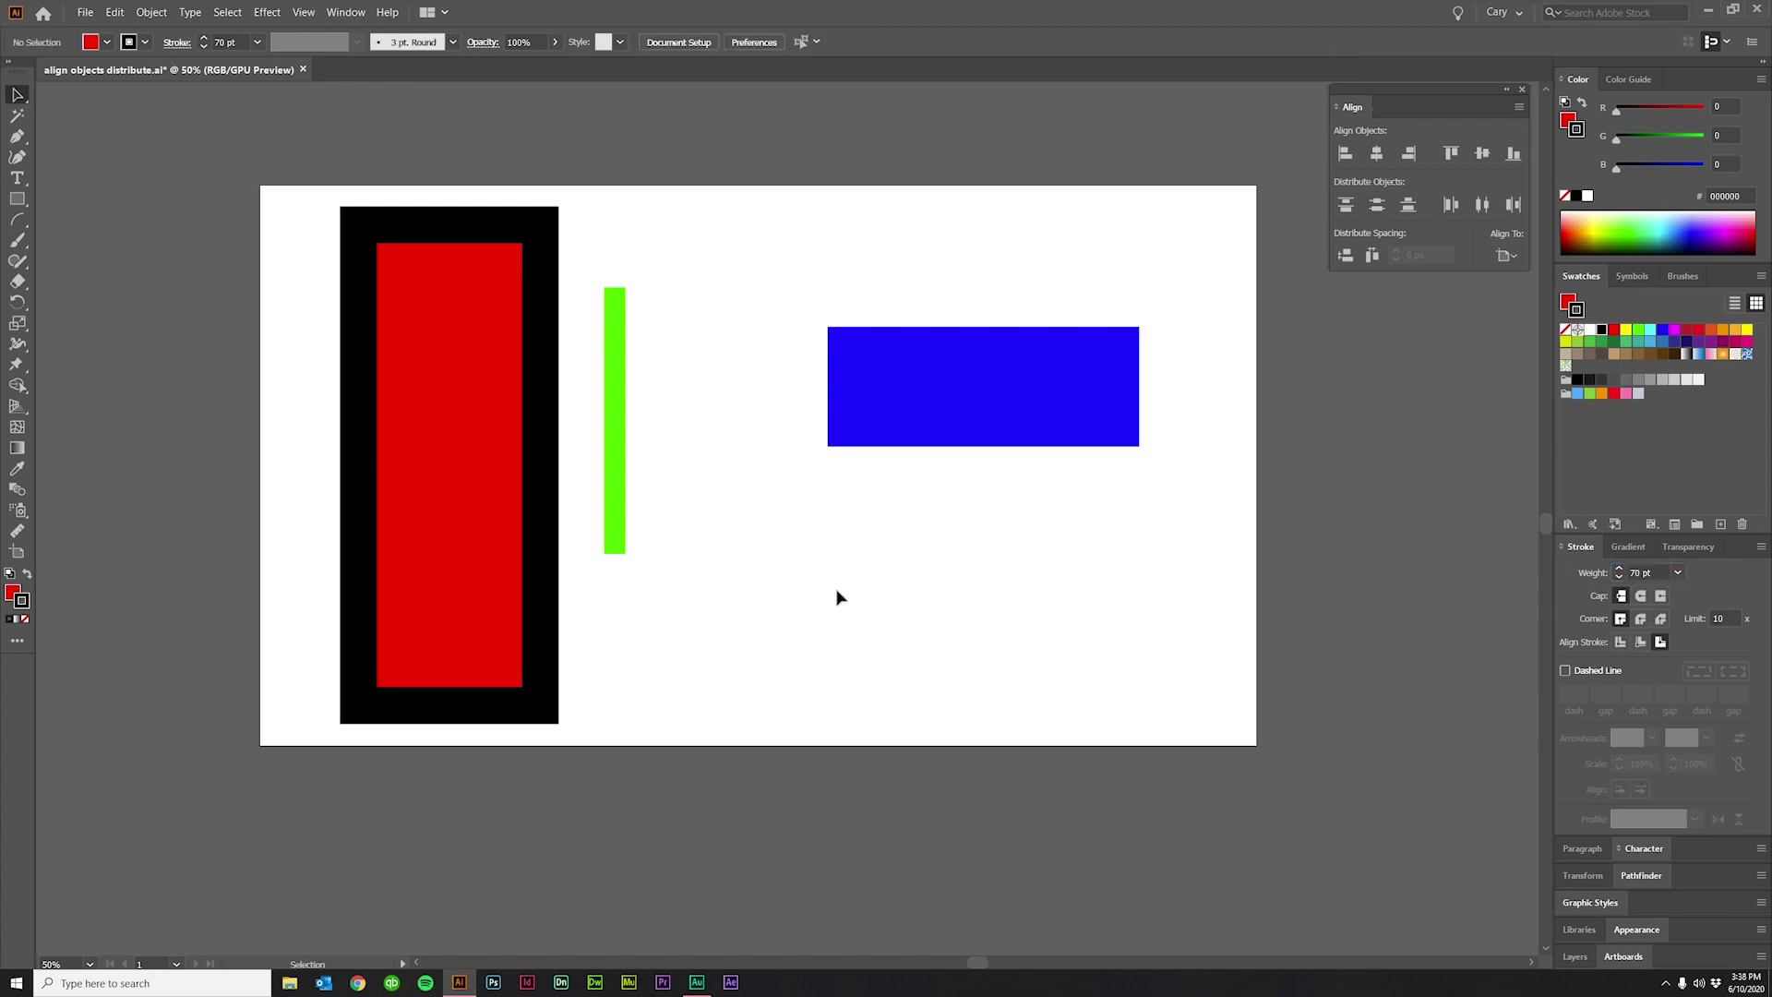
# Distribute the green and blue shapes 0 px from the red key rectangle, then reselect all three.
pyautogui.moveTo(905, 594); pyautogui.dragTo(406, 240)
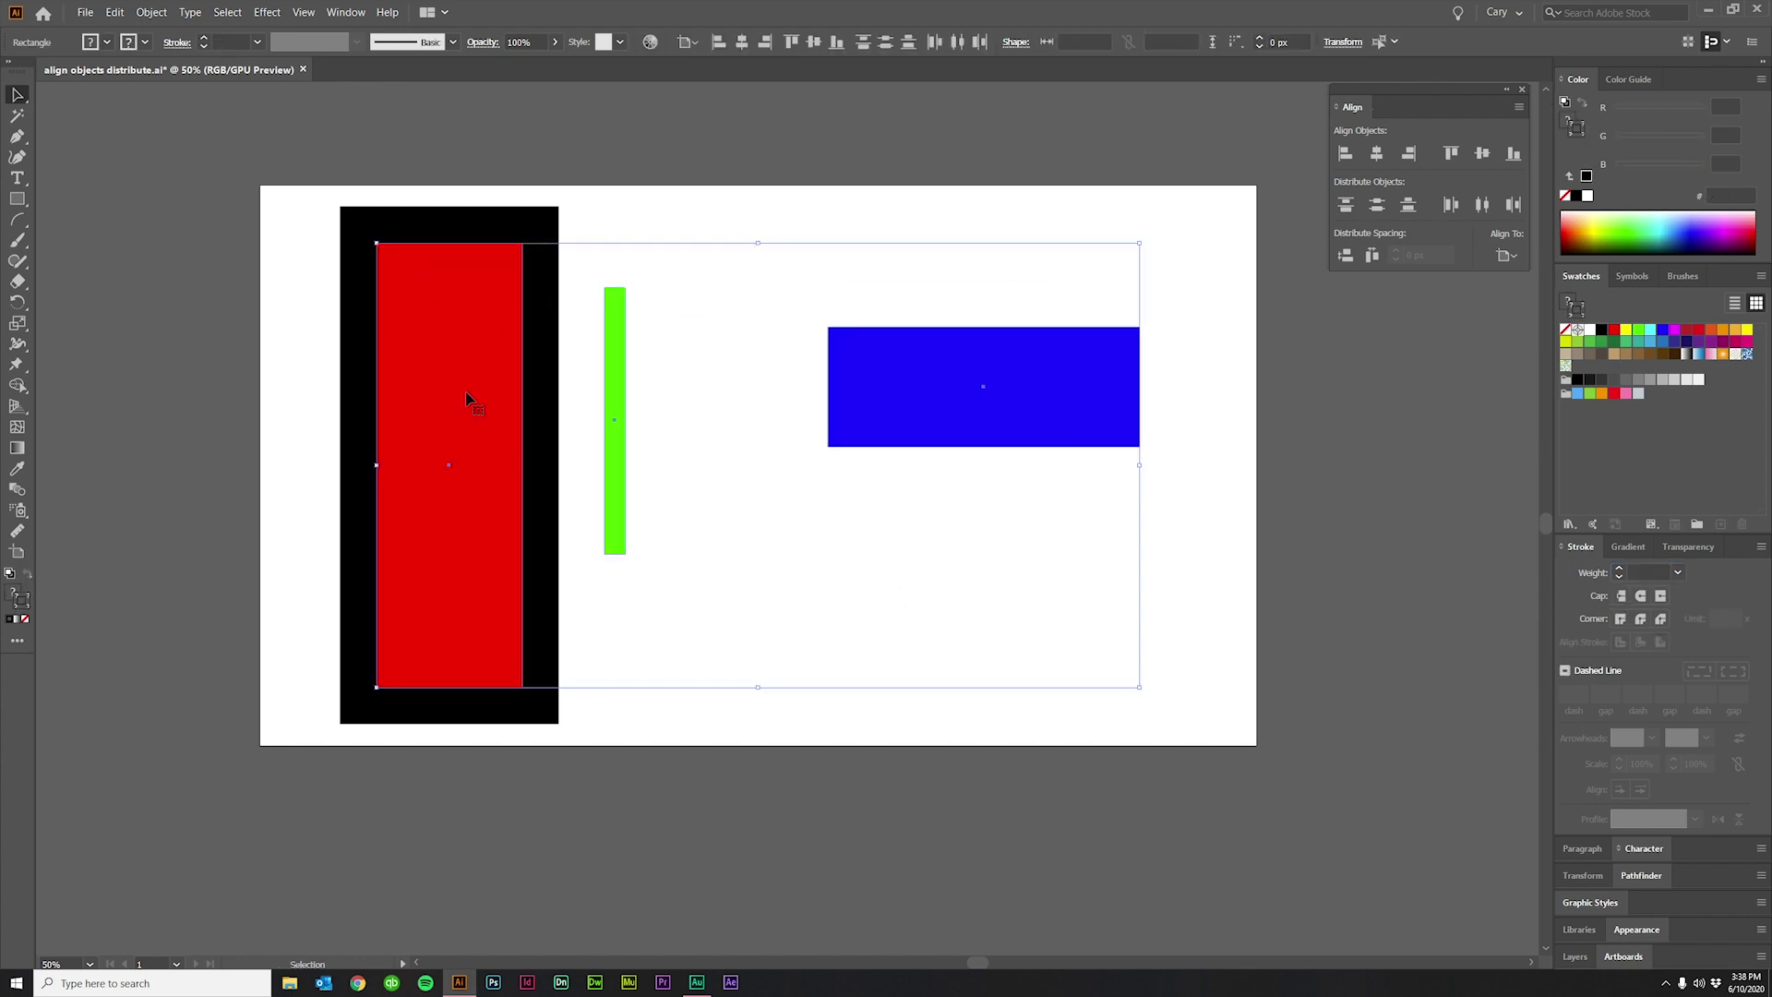
pyautogui.click(466, 399)
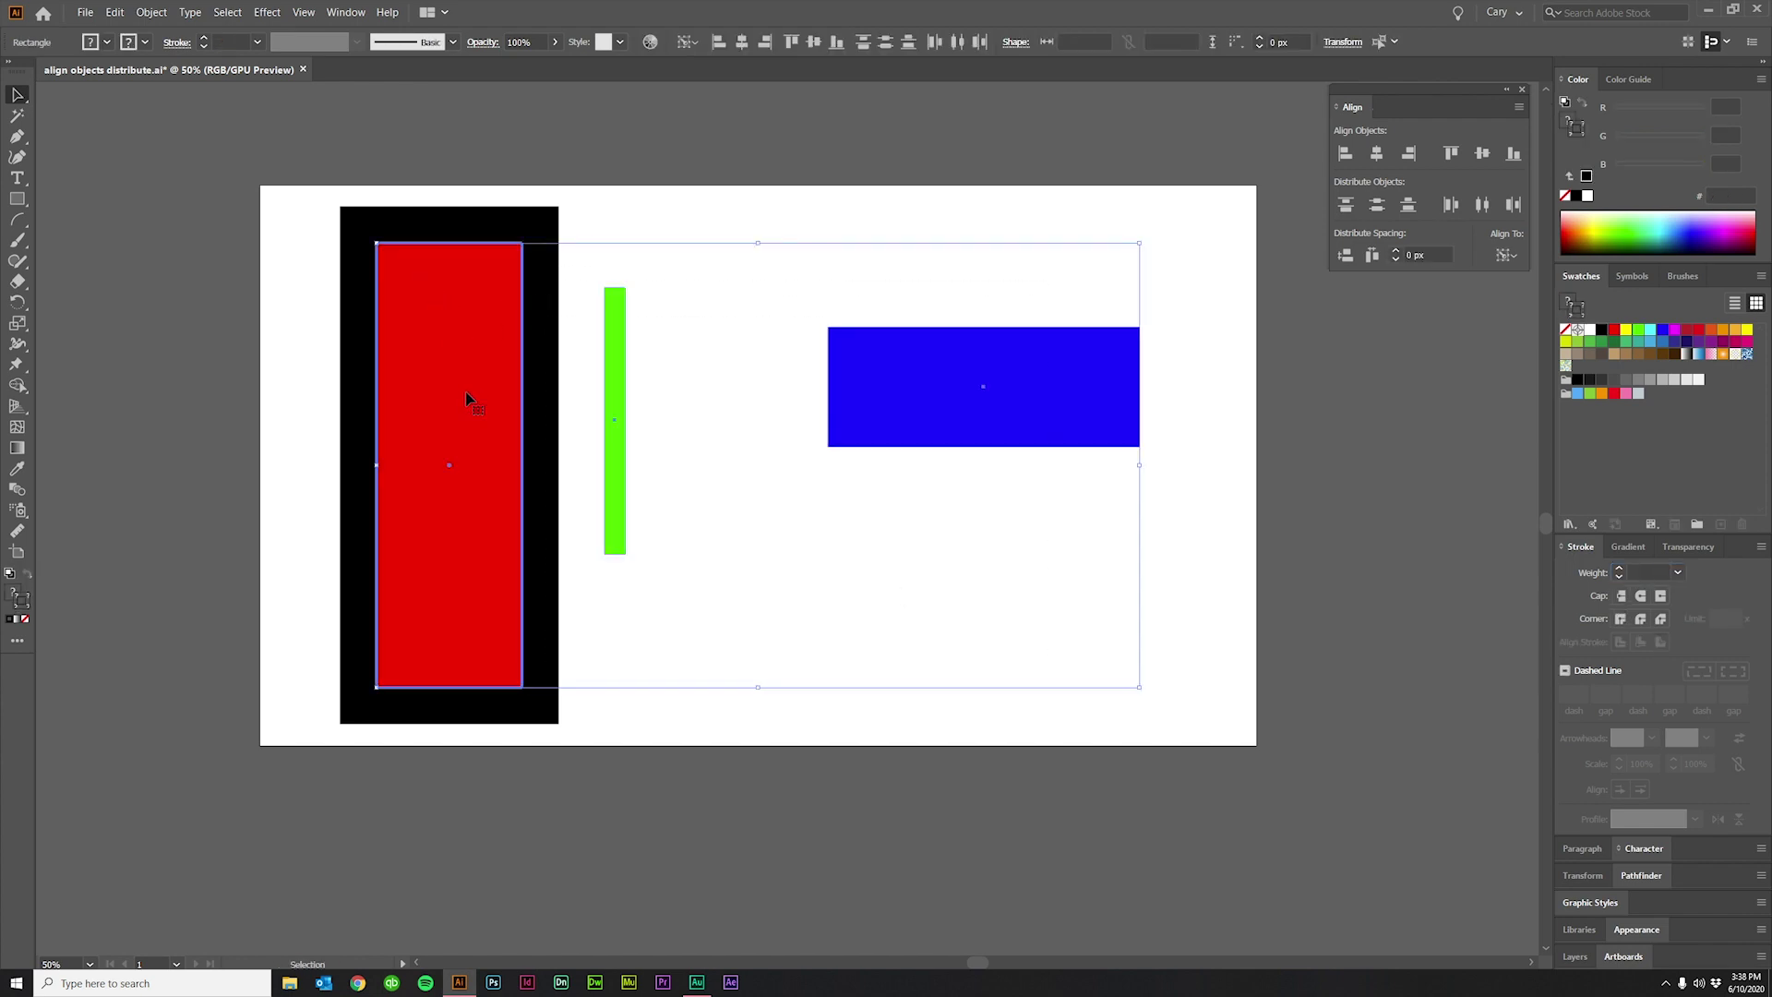
pyautogui.click(1372, 257)
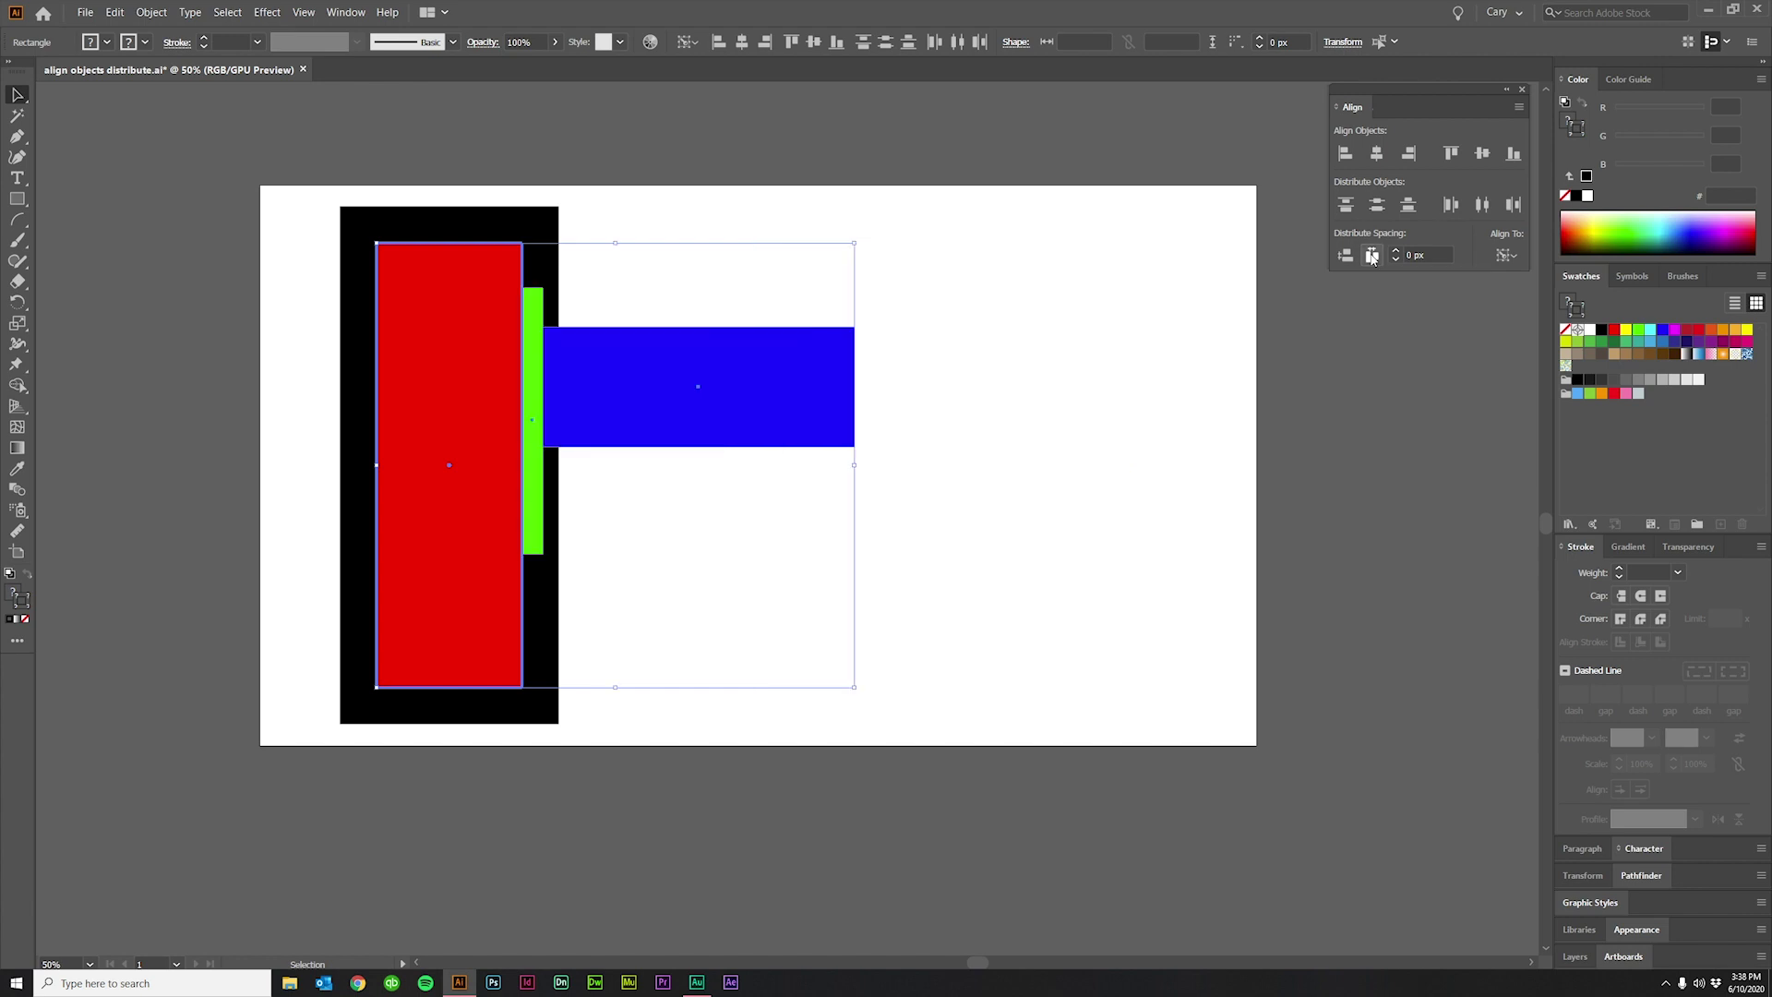
pyautogui.click(1001, 578)
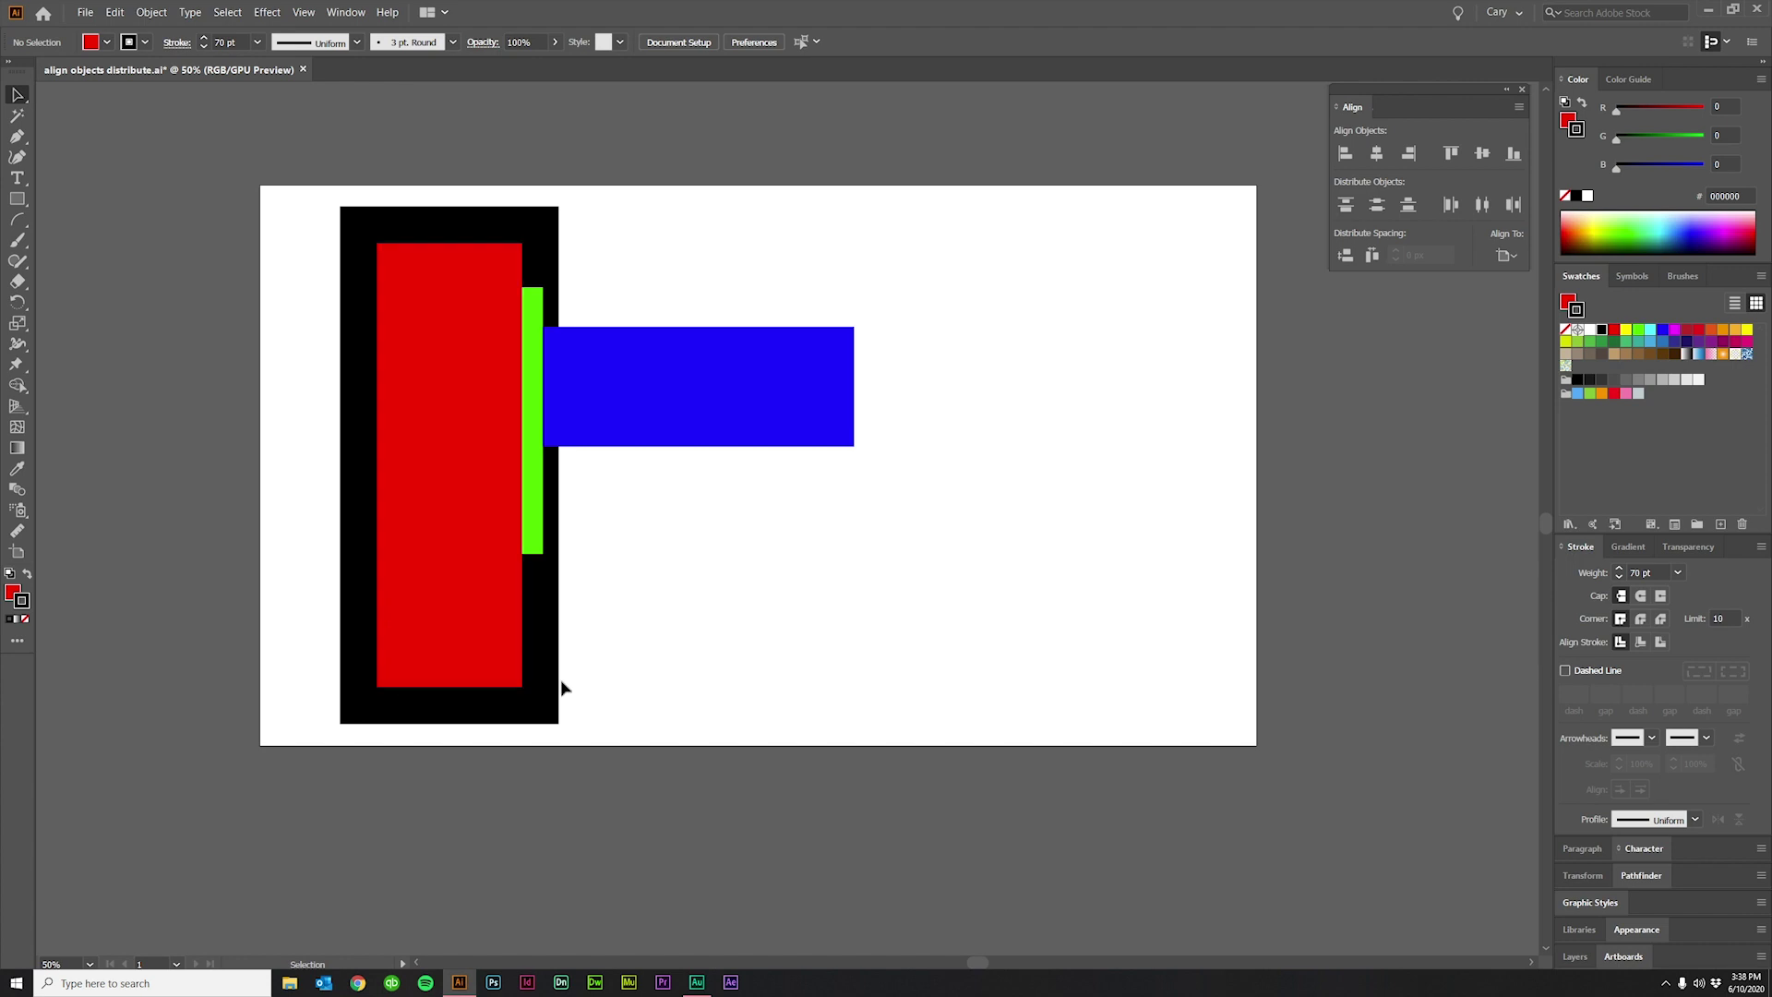
pyautogui.moveTo(930, 644); pyautogui.dragTo(508, 415)
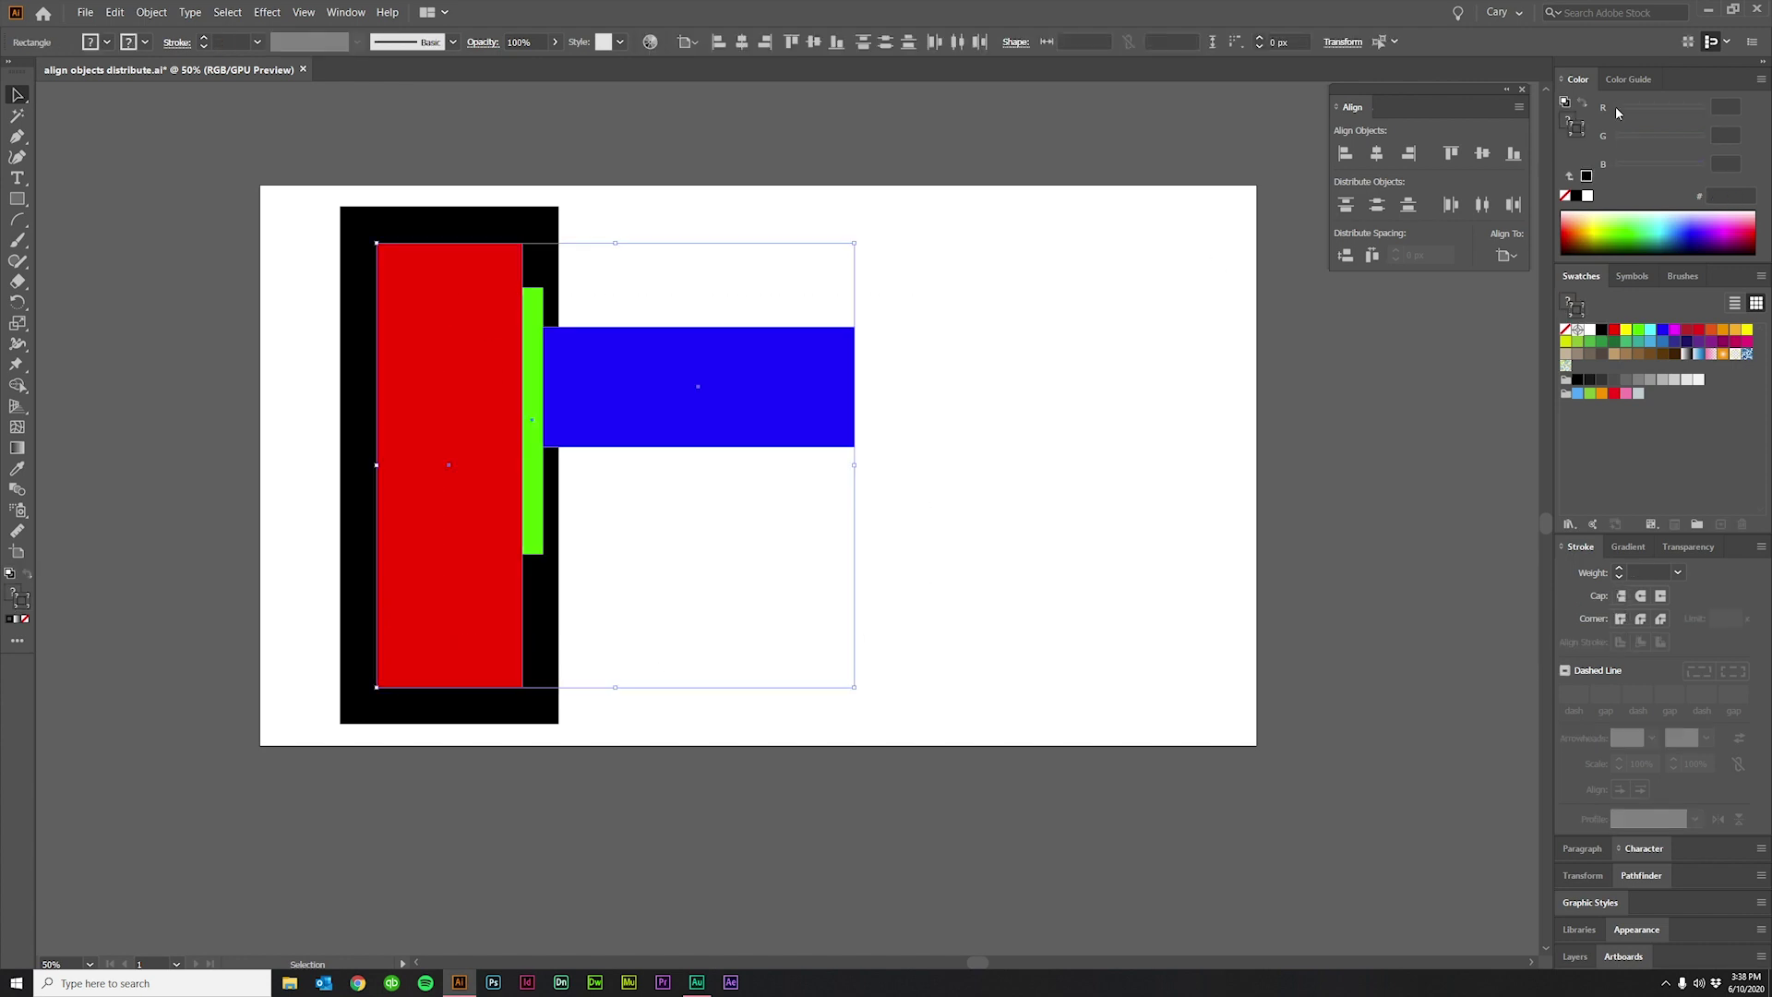
# Turn on Use Preview Bounds and redistribute green and blue 0 px from the red key rectangle.
pyautogui.click(1519, 106)
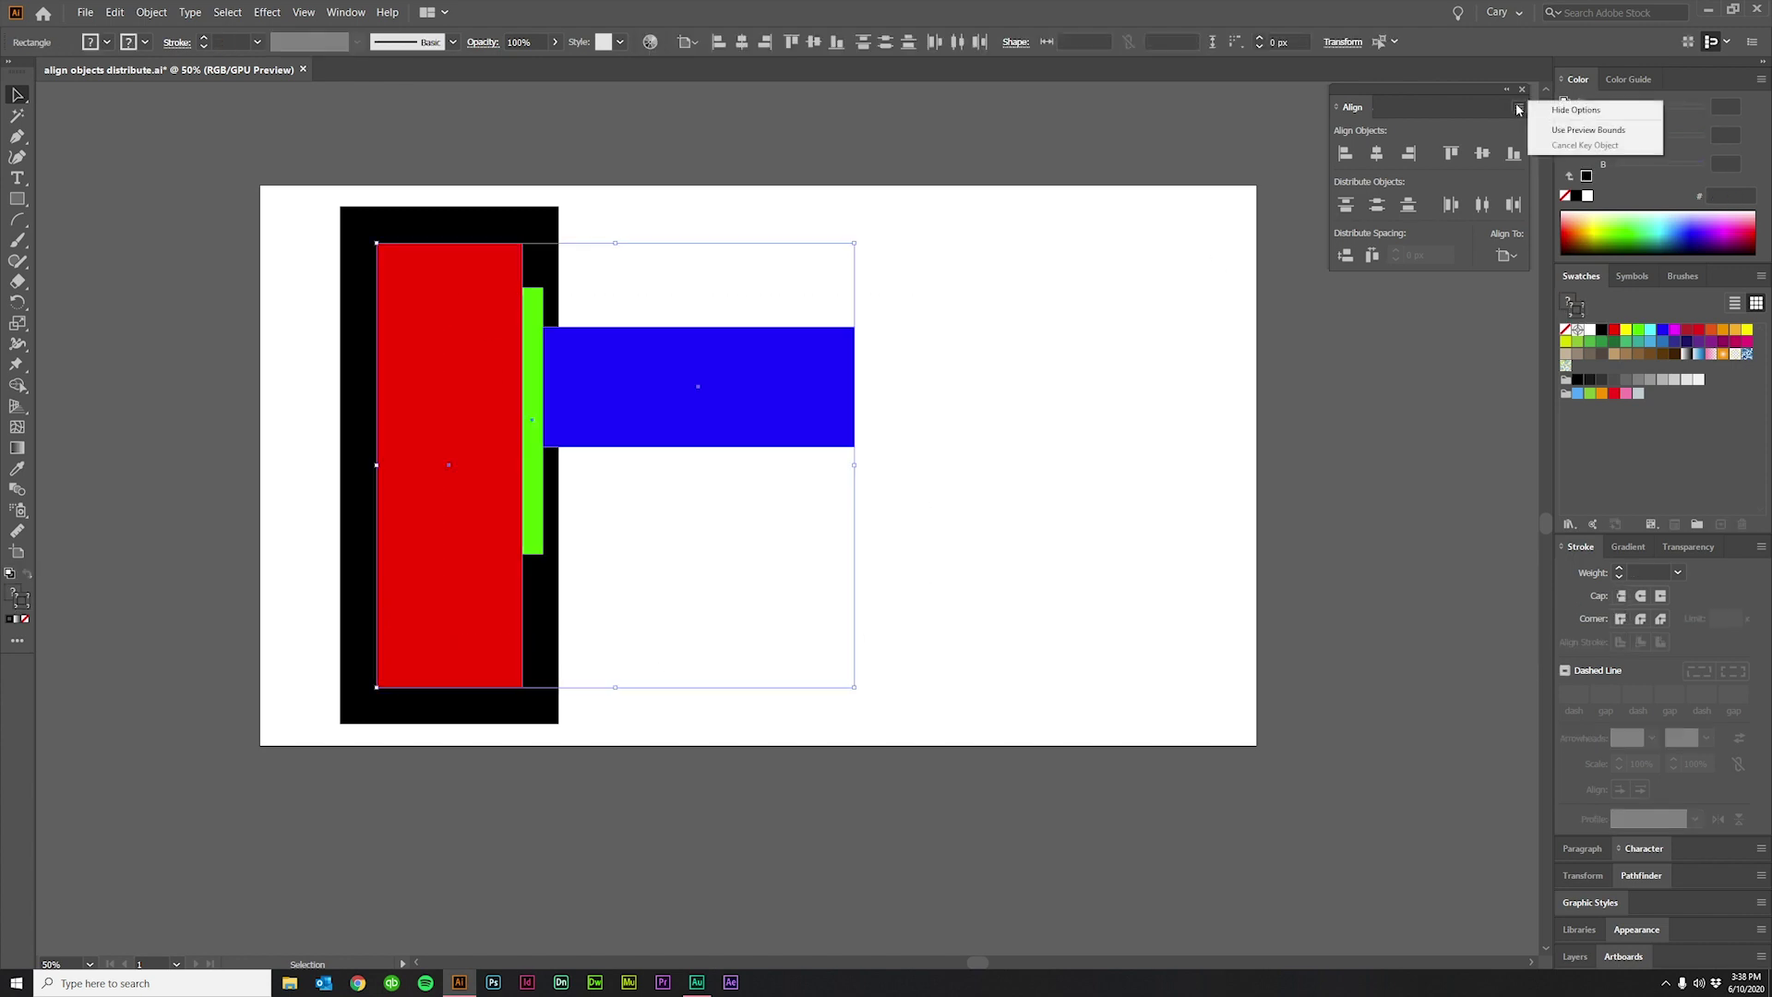
pyautogui.click(1567, 130)
pyautogui.click(1046, 605)
pyautogui.click(399, 360)
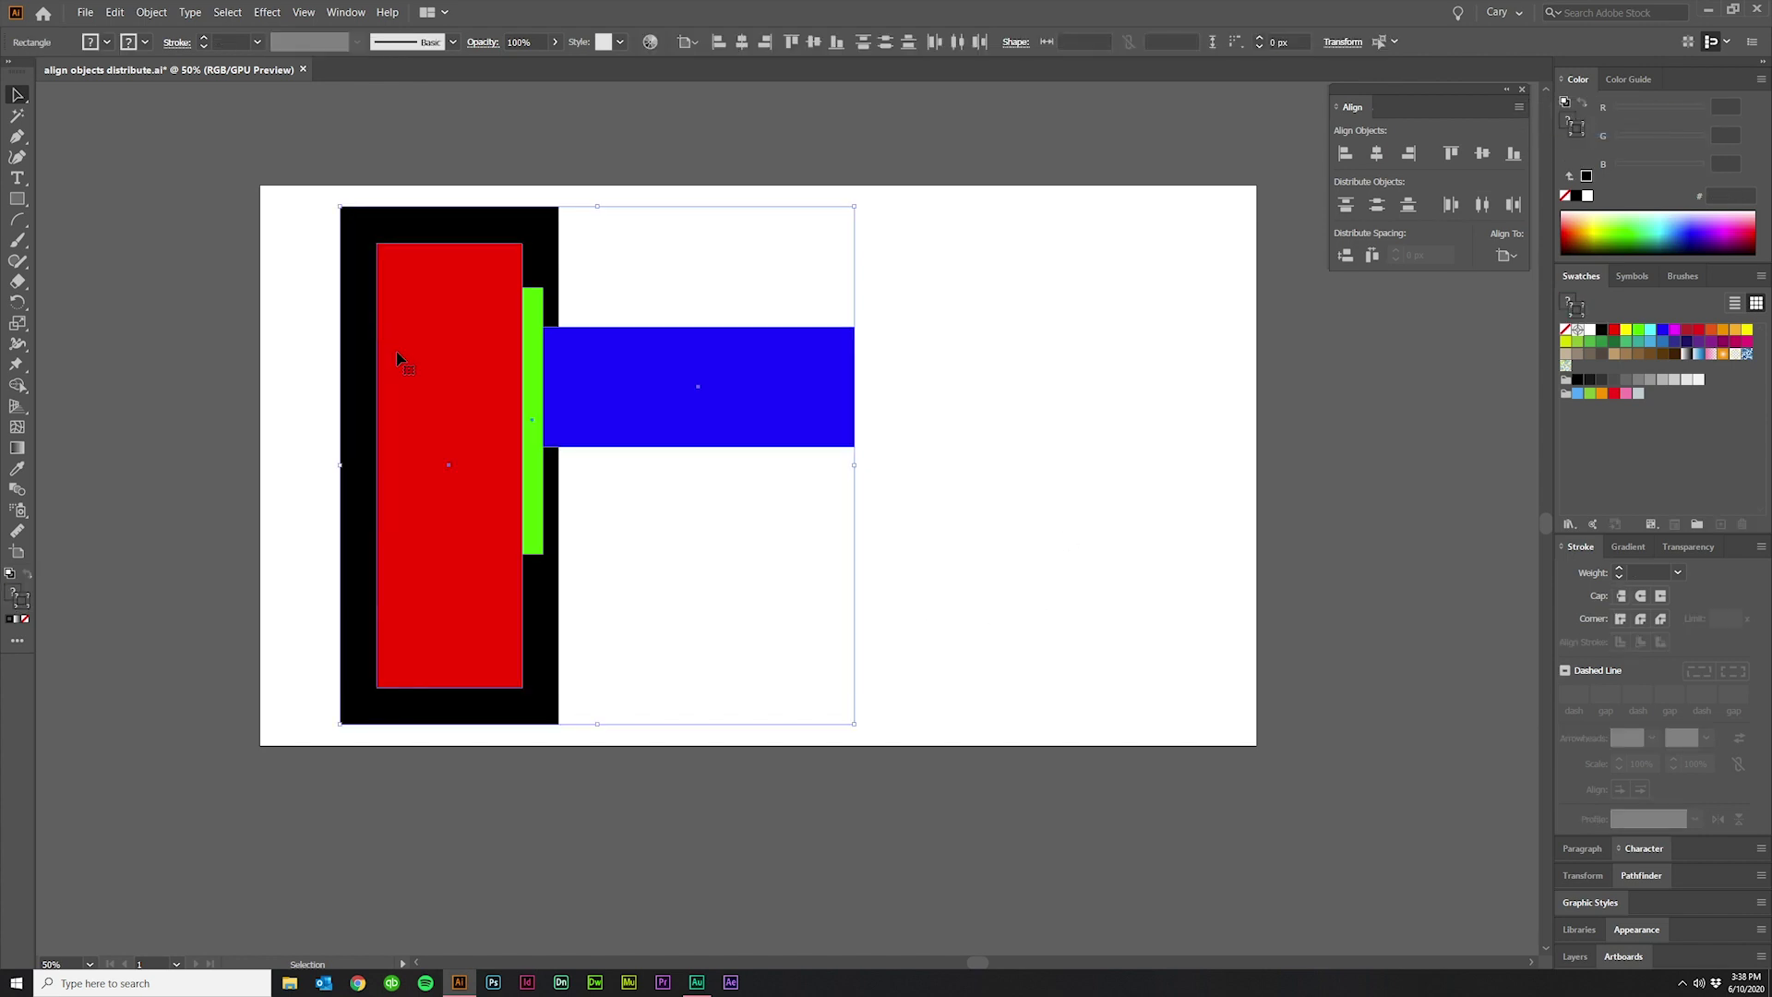
pyautogui.click(458, 441)
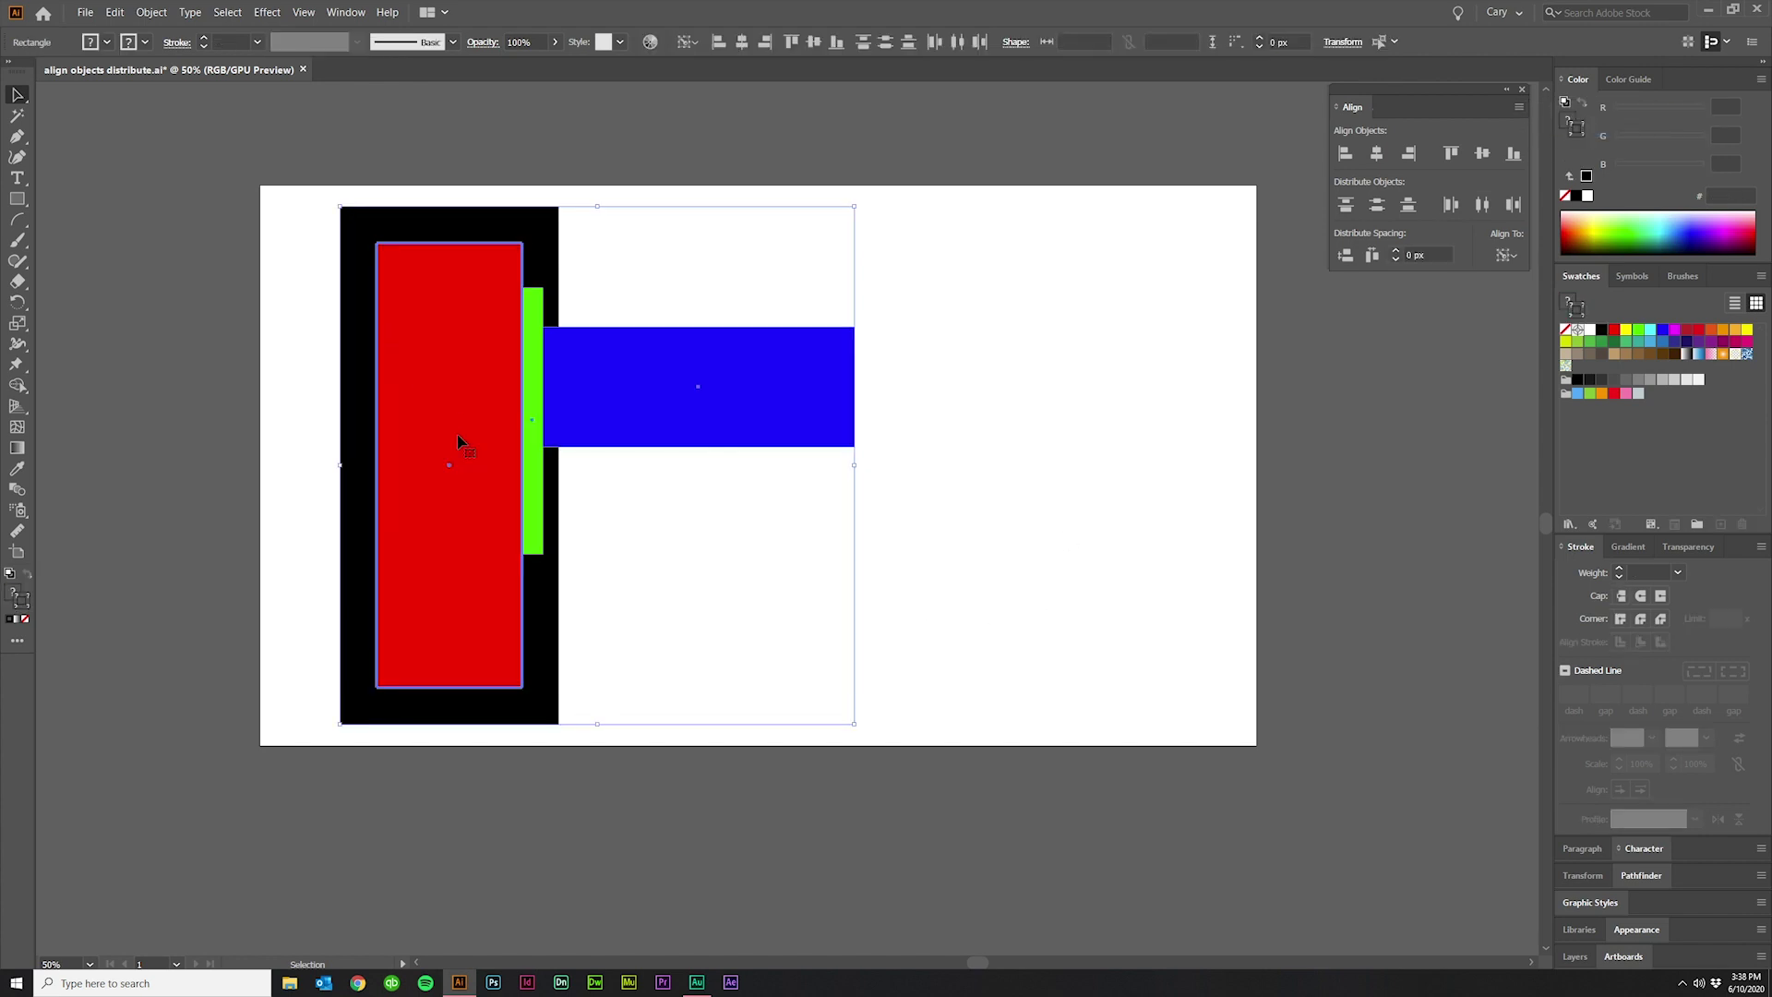
pyautogui.click(1374, 256)
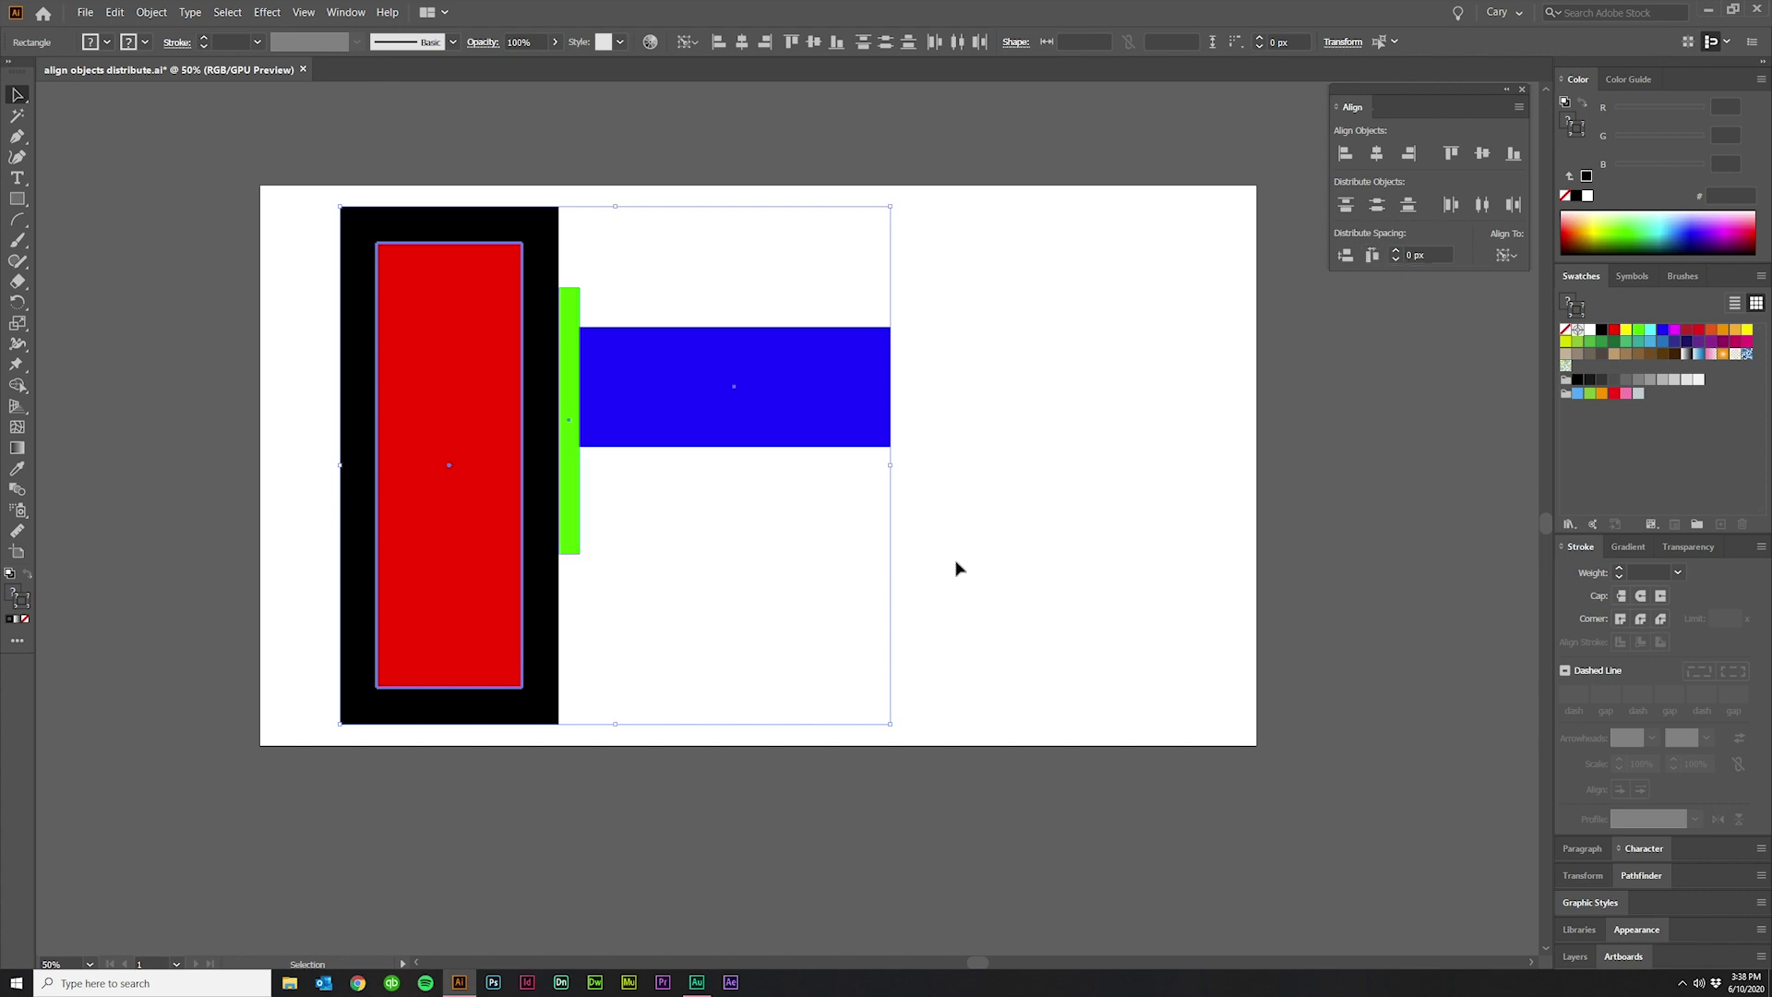
# Clear the selection, then select and deselect the stroked red rectangle.
pyautogui.click(1013, 560)
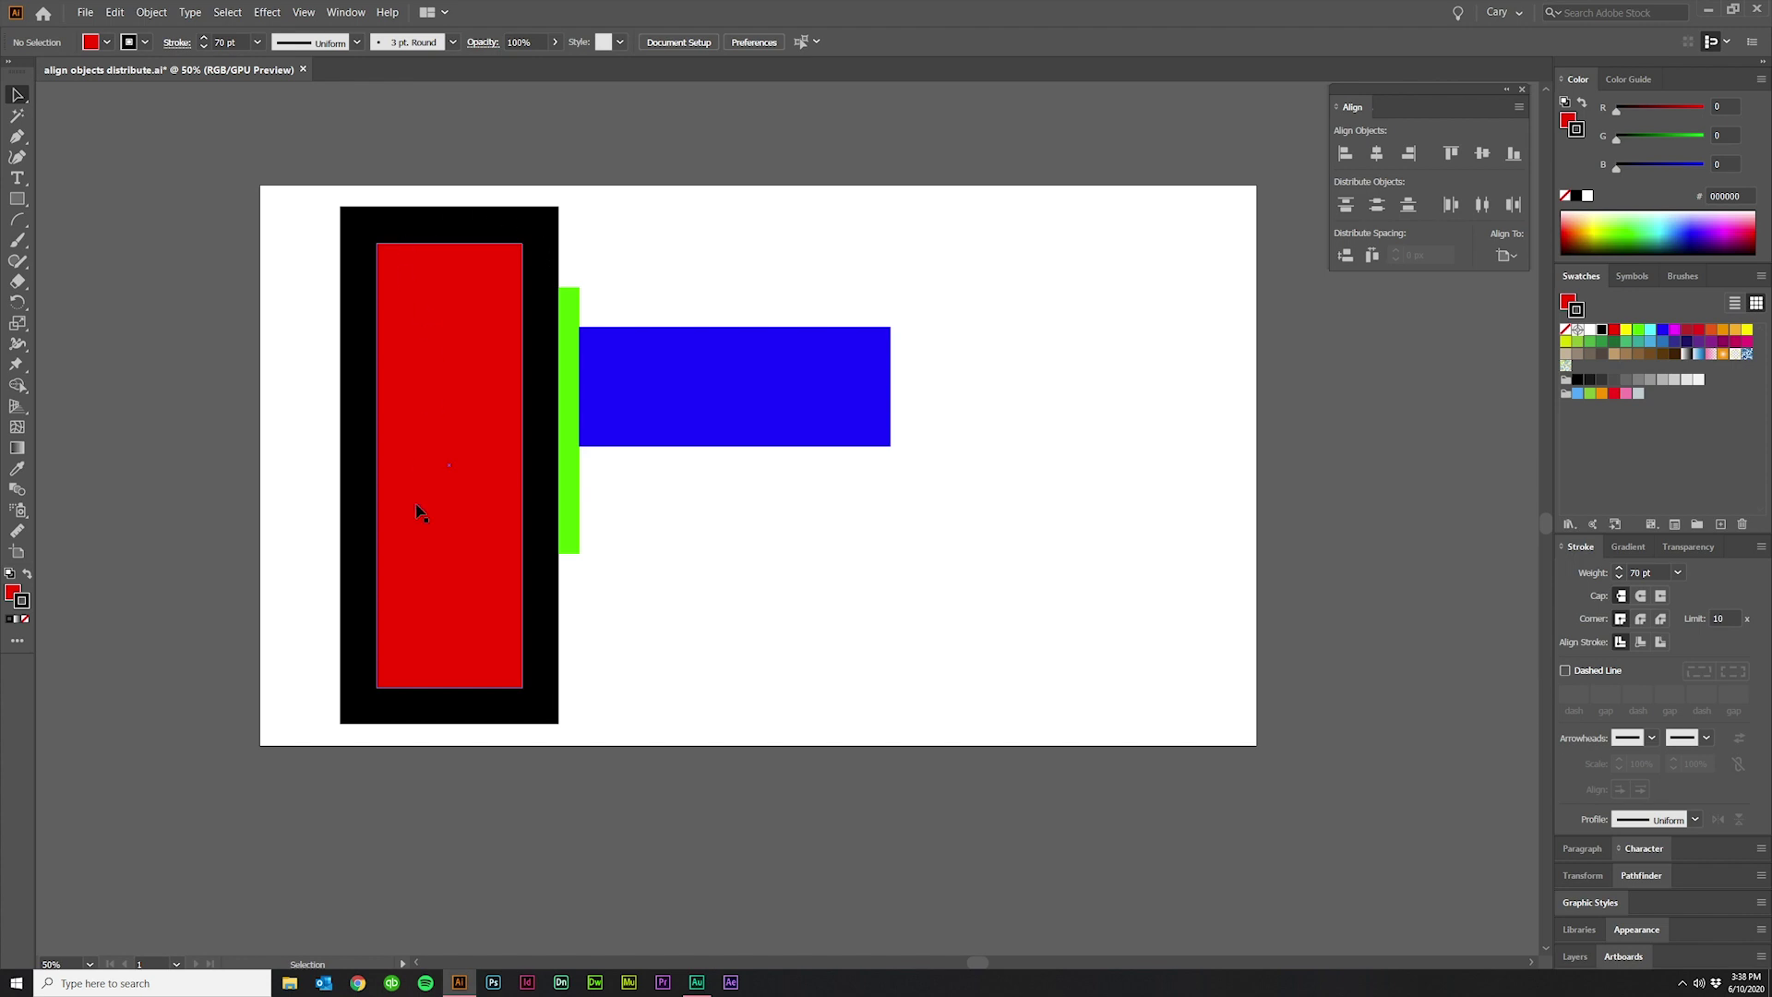
pyautogui.click(503, 277)
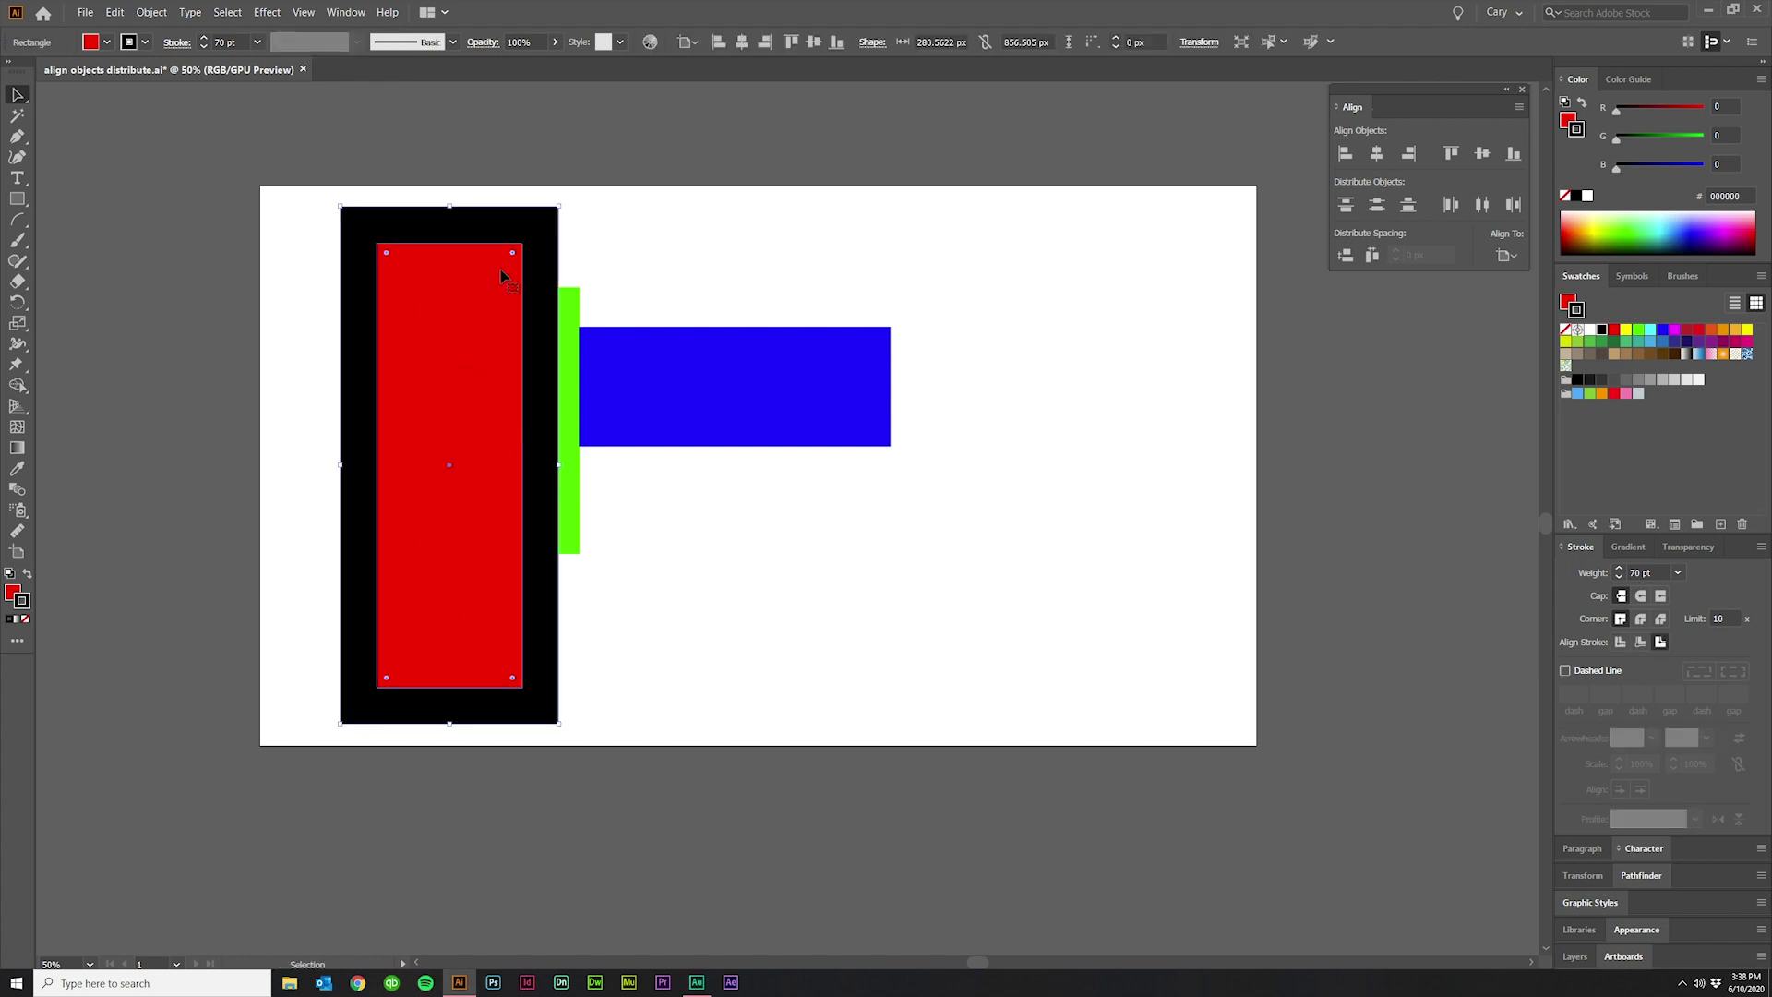
pyautogui.click(709, 240)
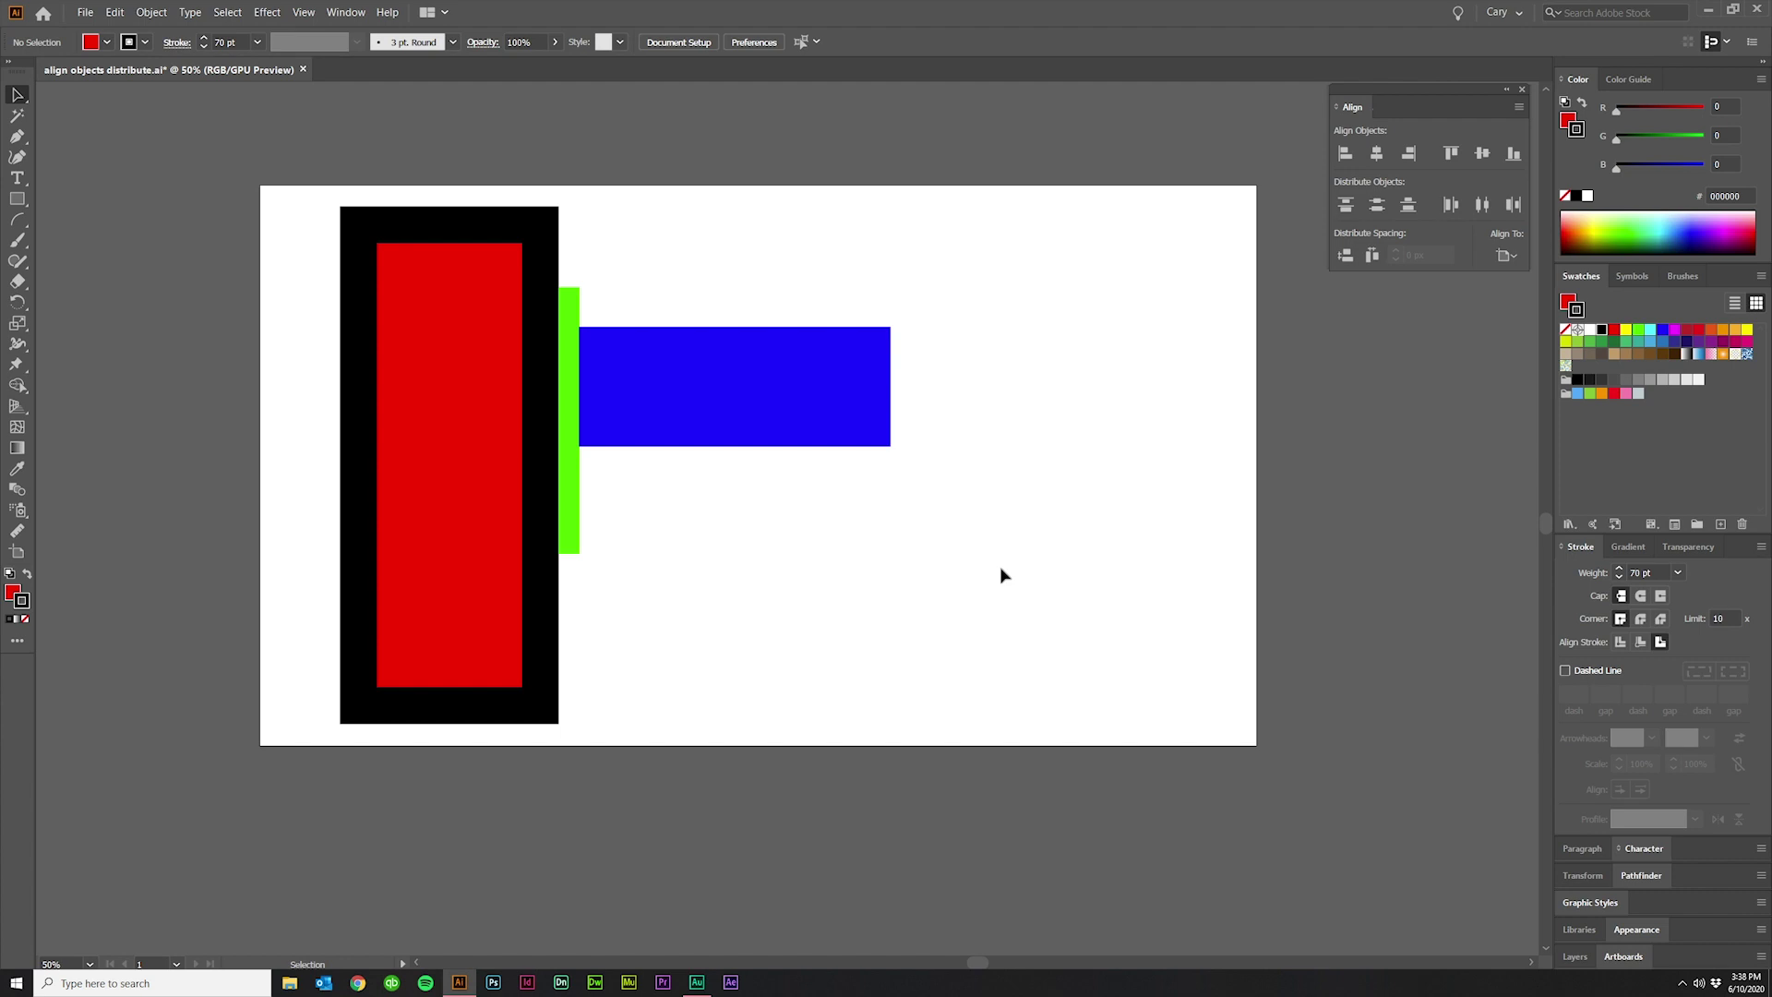
pyautogui.click(1518, 107)
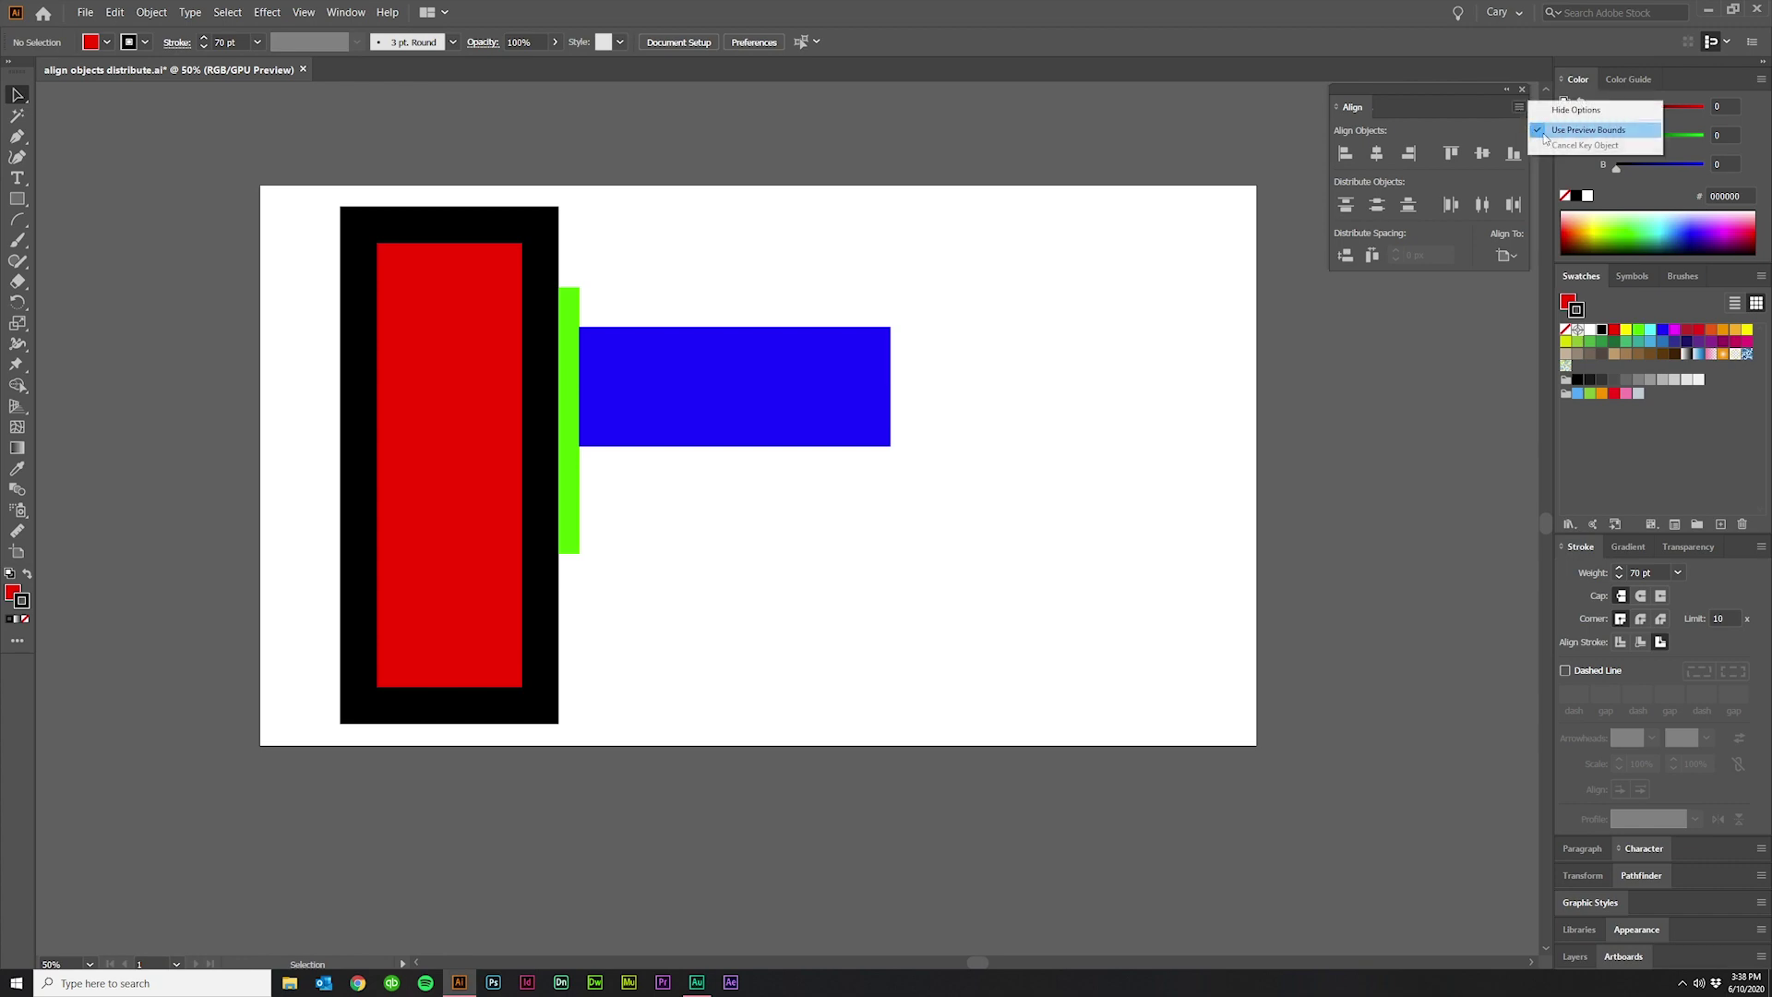